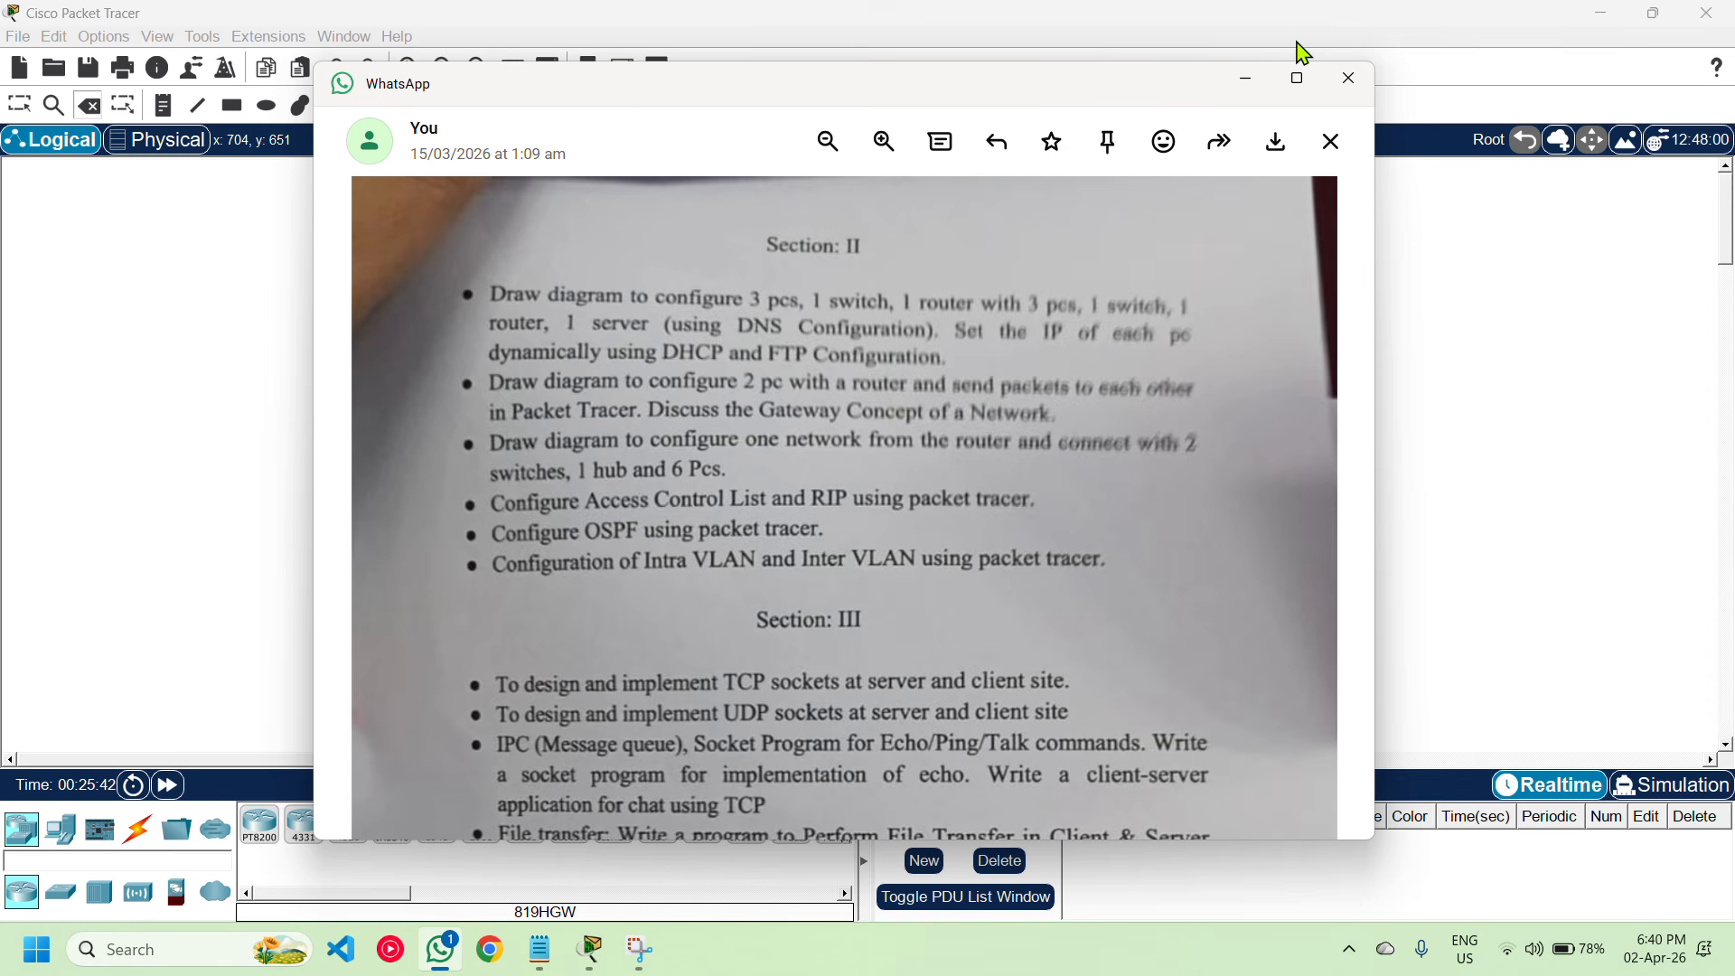
Put the task-sheet image away and place one 2911 router in the upper middle of the empty workspace
{"action": "left_click", "coordinate": [1248, 86]}
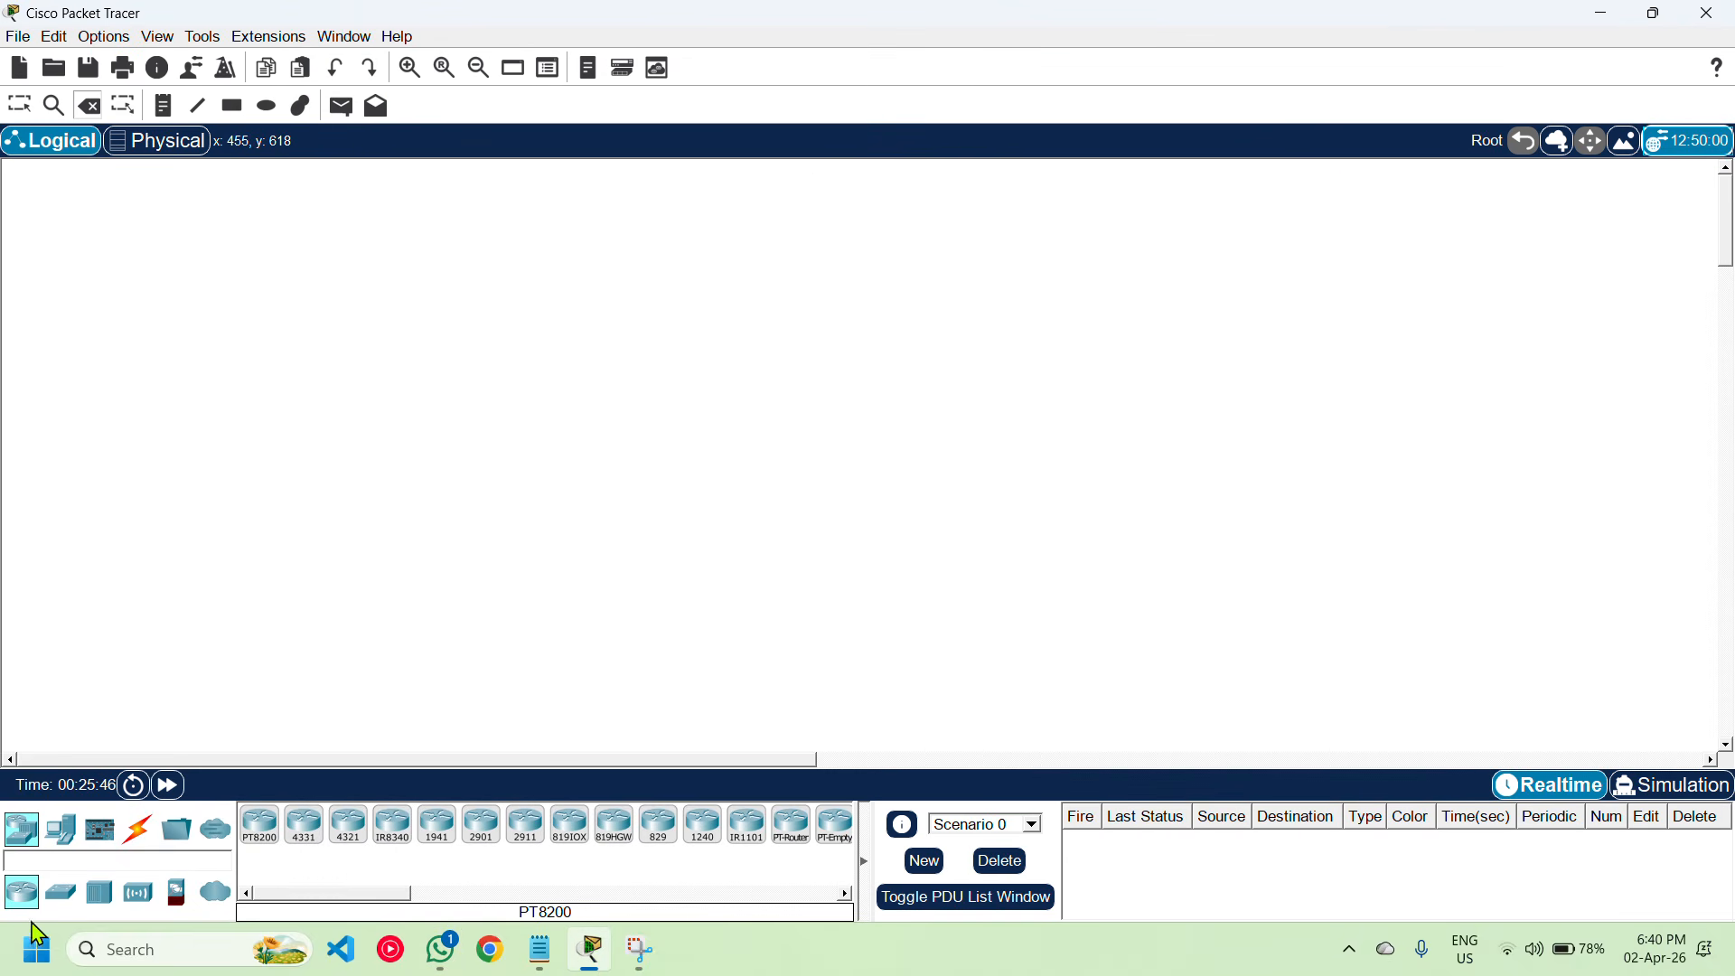
{"action": "left_click", "coordinate": [527, 824]}
{"action": "left_click", "coordinate": [764, 342]}
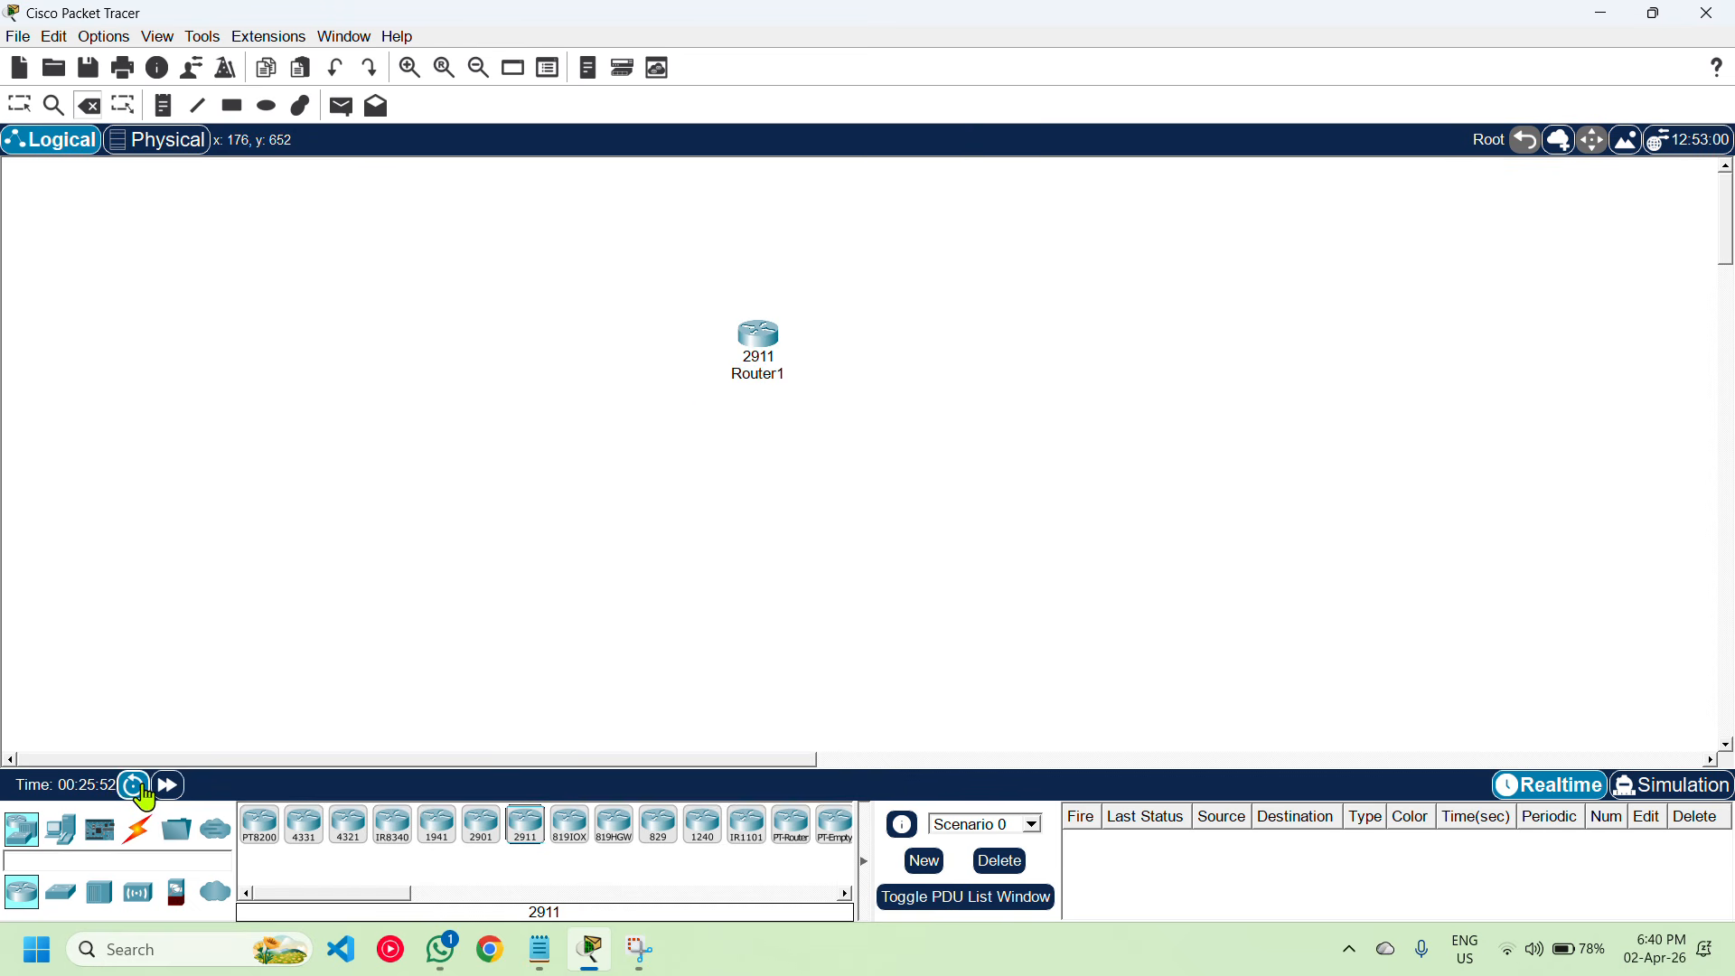
{"action": "key", "text": "Escape"}
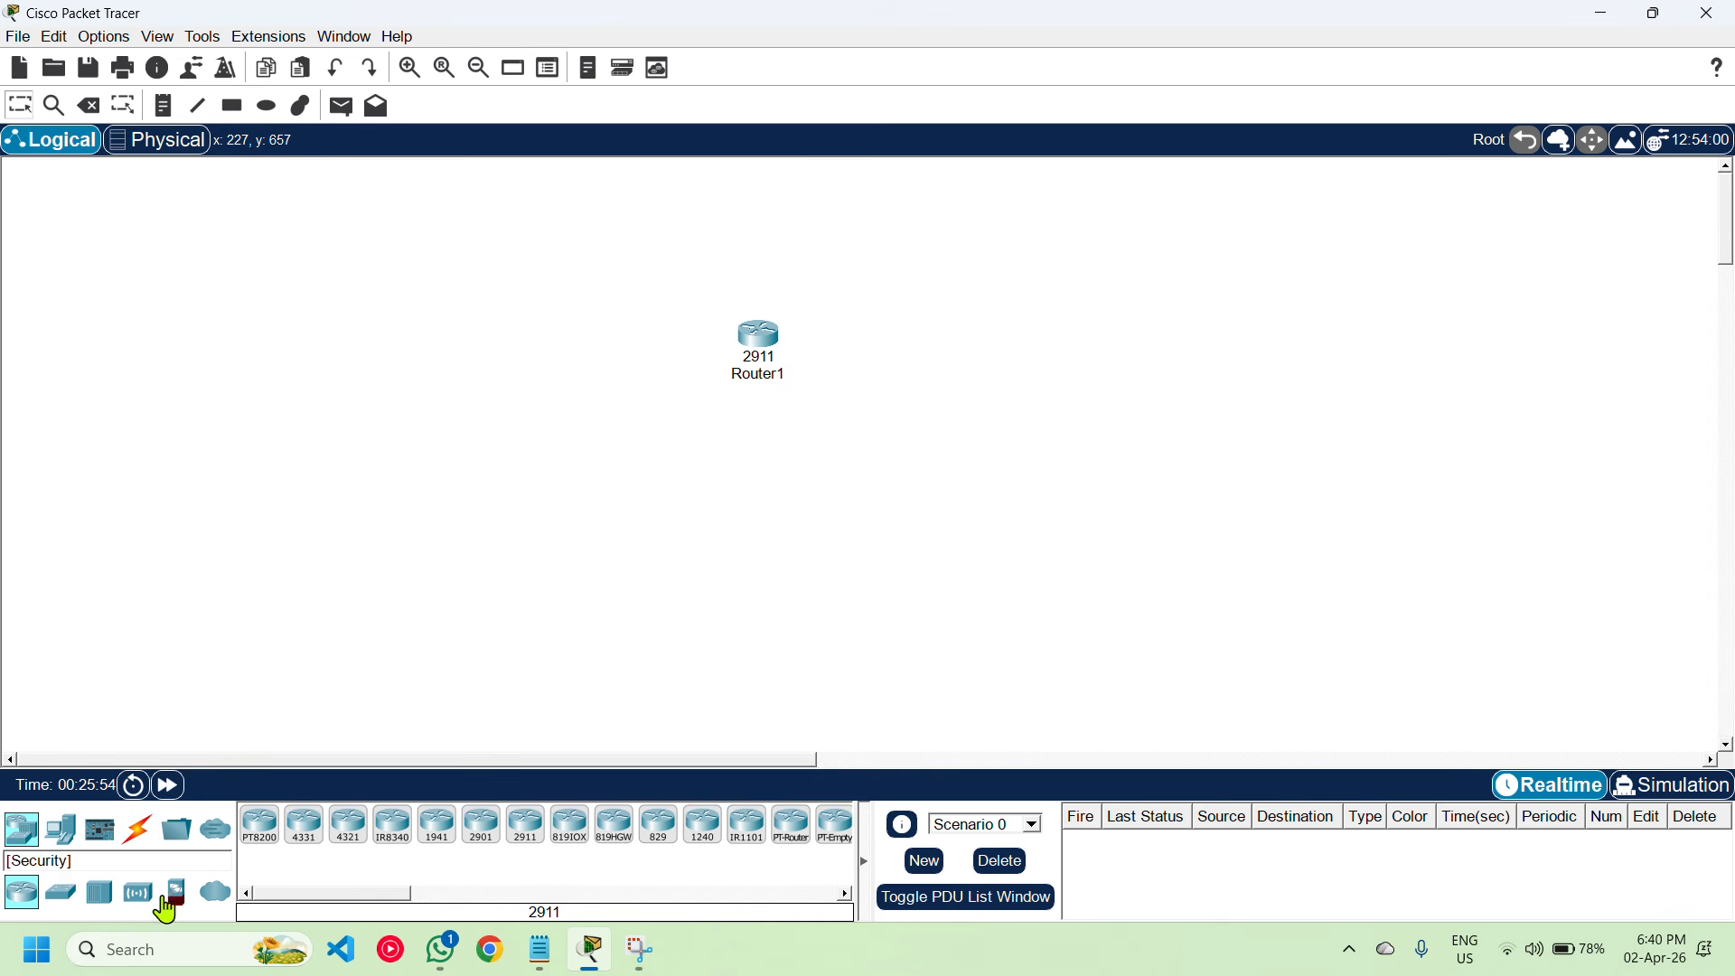
Place two 2950-24 switches and one PT-Hub side by side in a row beneath the router
{"action": "left_click", "coordinate": [60, 892]}
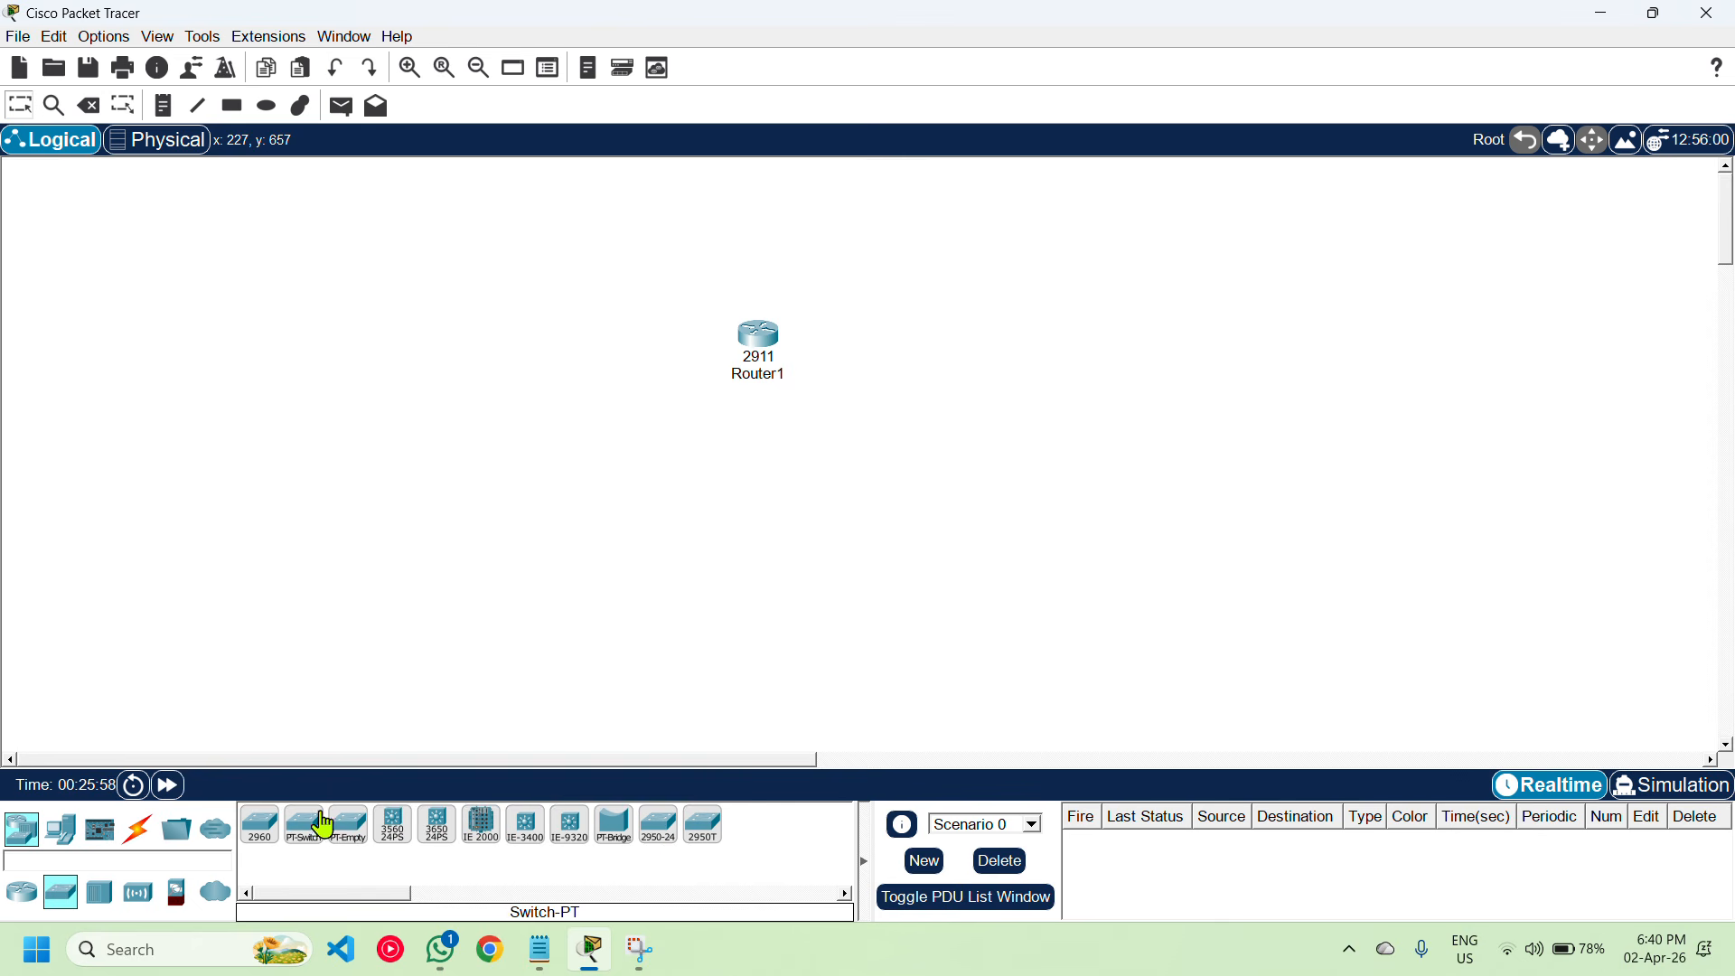
{"action": "left_click_drag", "start_coordinate": [655, 841], "coordinate": [612, 470]}
{"action": "left_click_drag", "start_coordinate": [656, 834], "coordinate": [765, 491]}
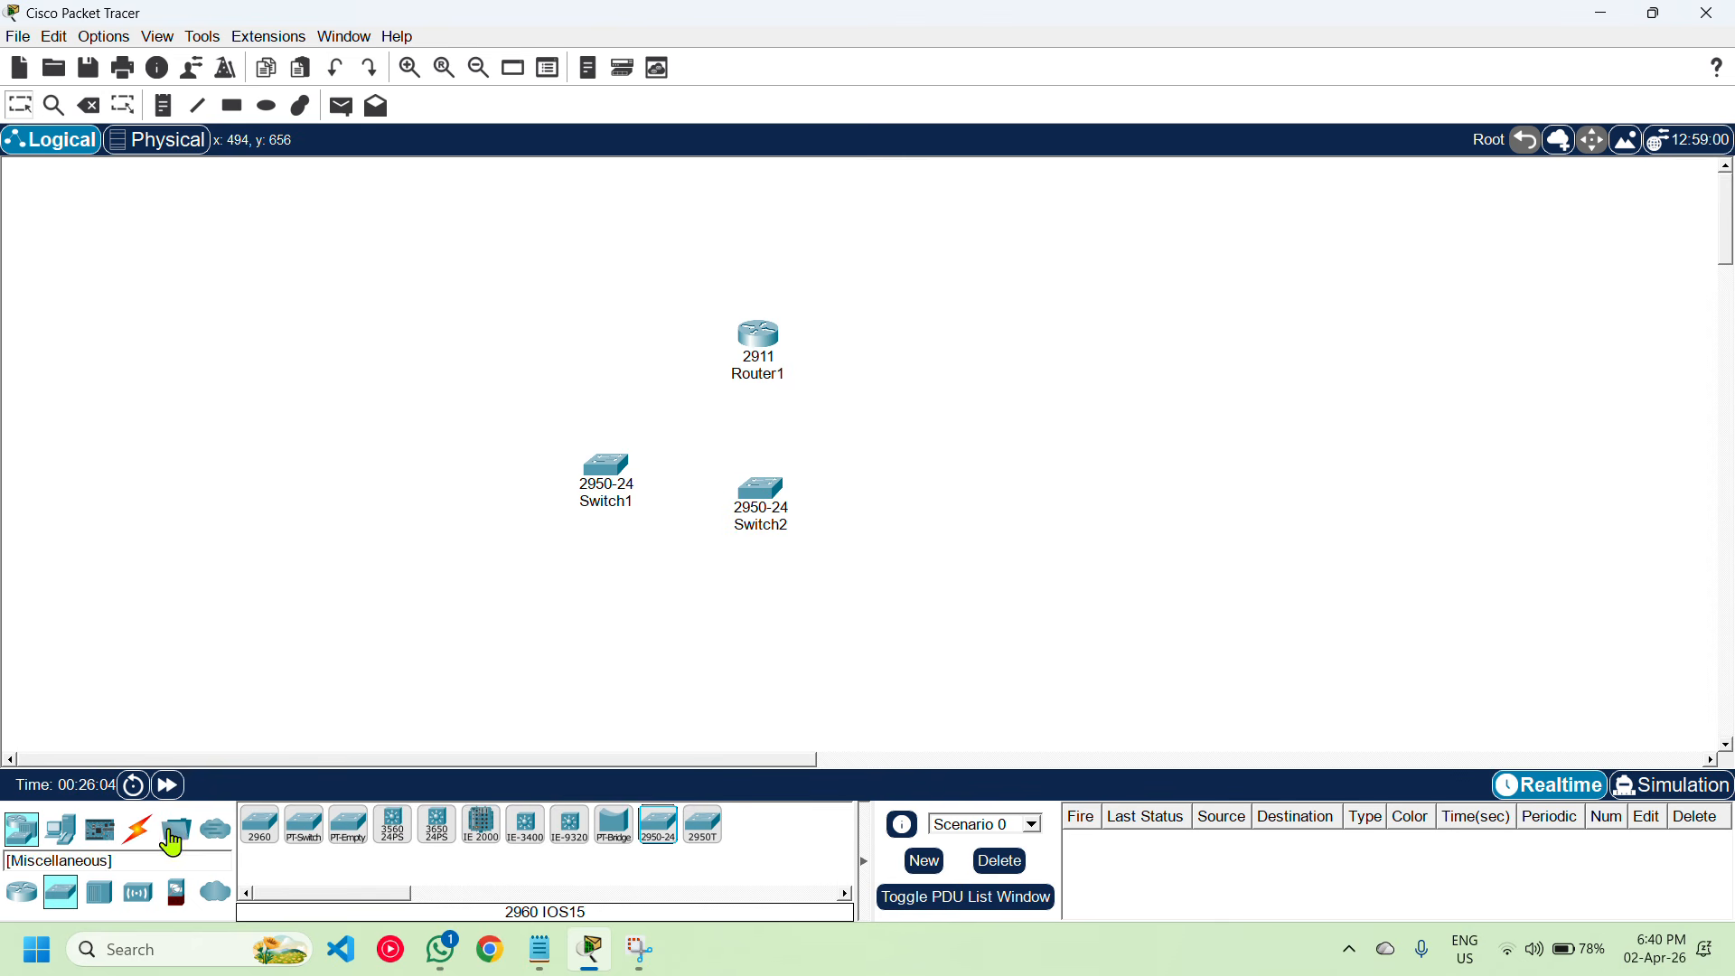
{"action": "left_click", "coordinate": [99, 899]}
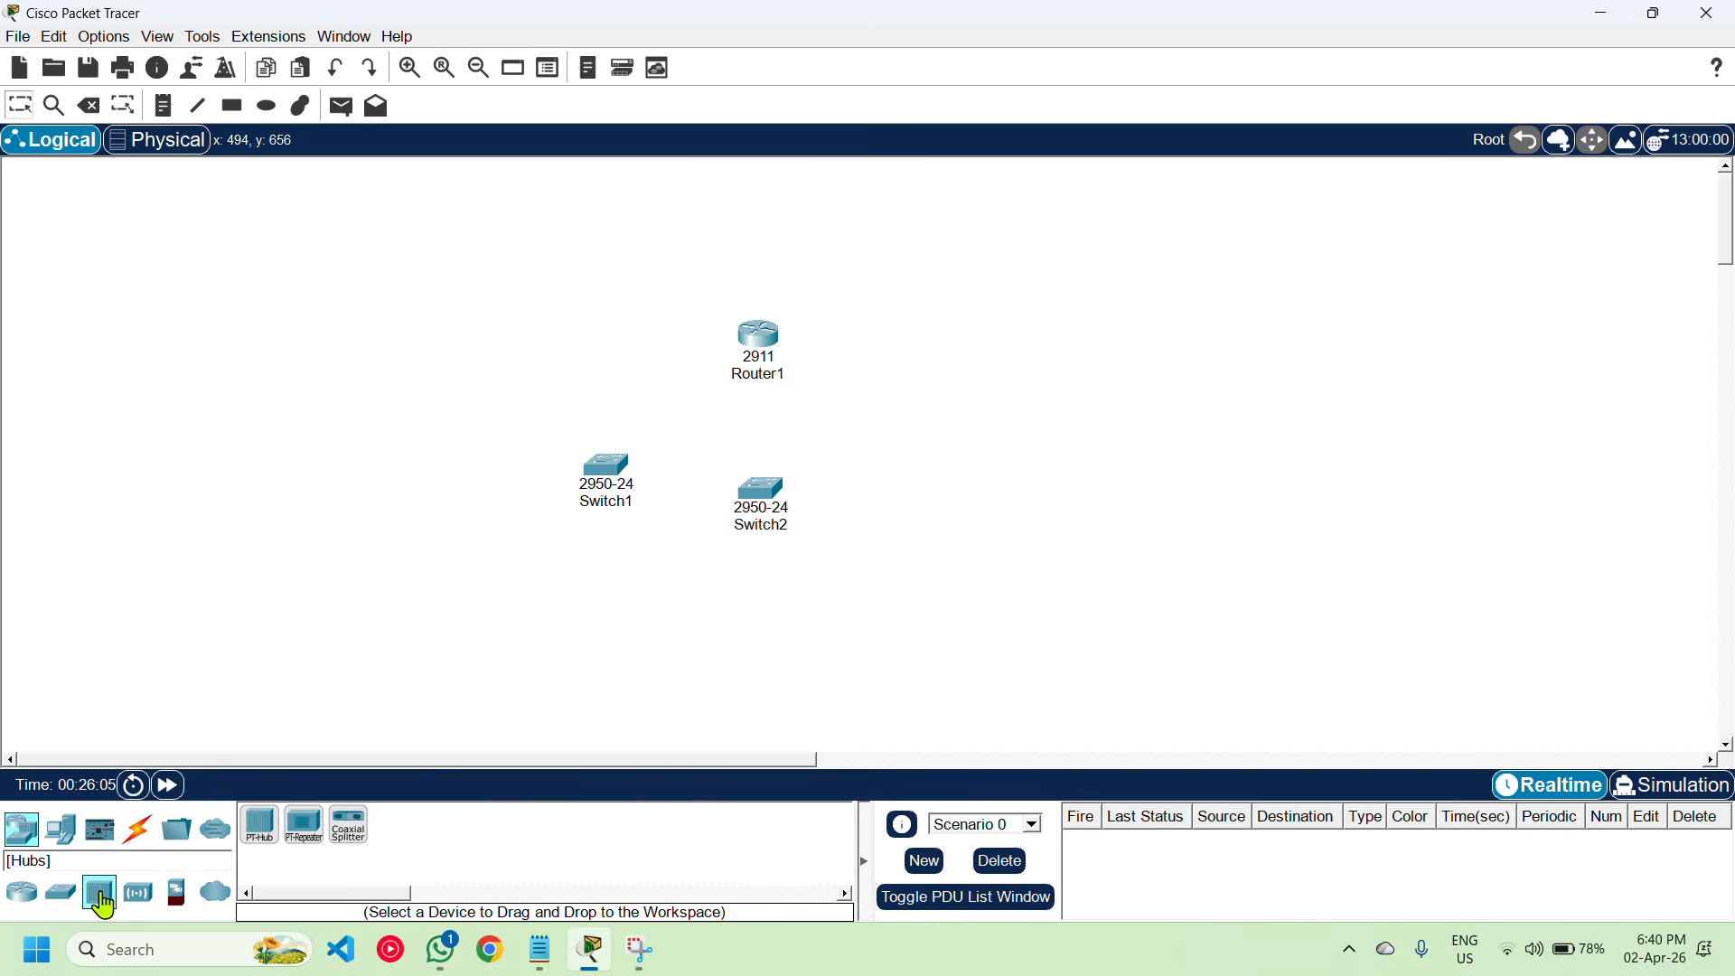
{"action": "left_click_drag", "start_coordinate": [258, 836], "coordinate": [686, 624]}
{"action": "left_click_drag", "start_coordinate": [937, 485], "coordinate": [939, 488]}
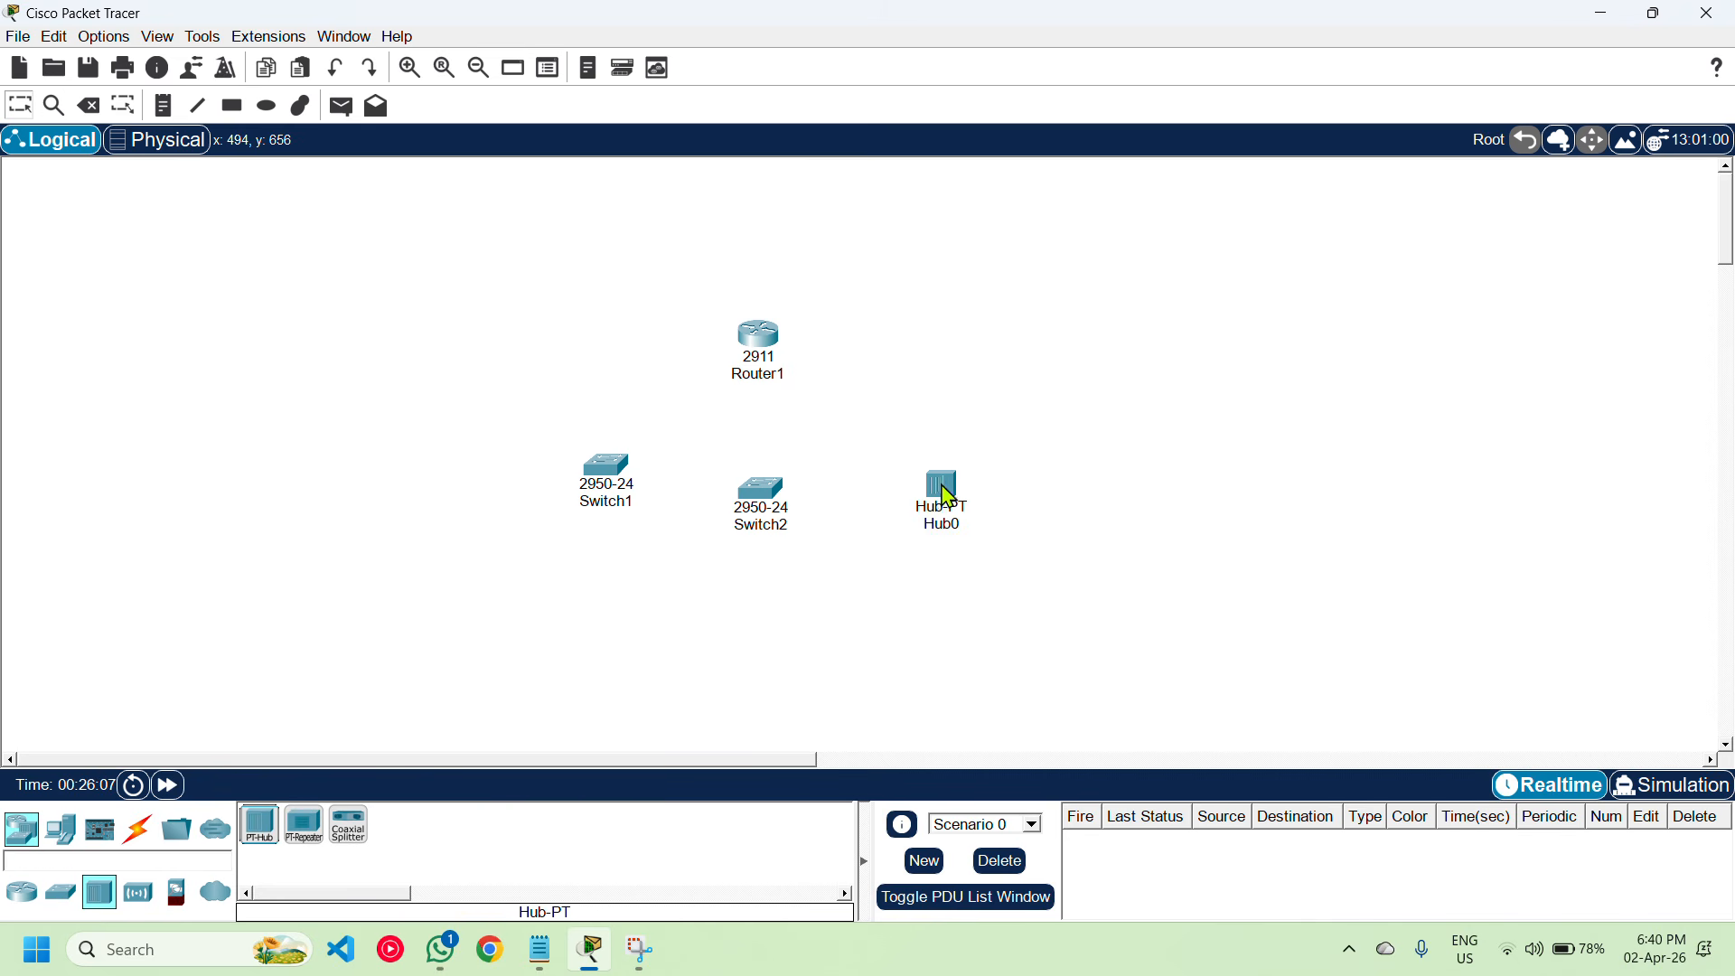
Place six PCs in a row beneath the switches and the hub, two for each of these devices
{"action": "left_click", "coordinate": [22, 897]}
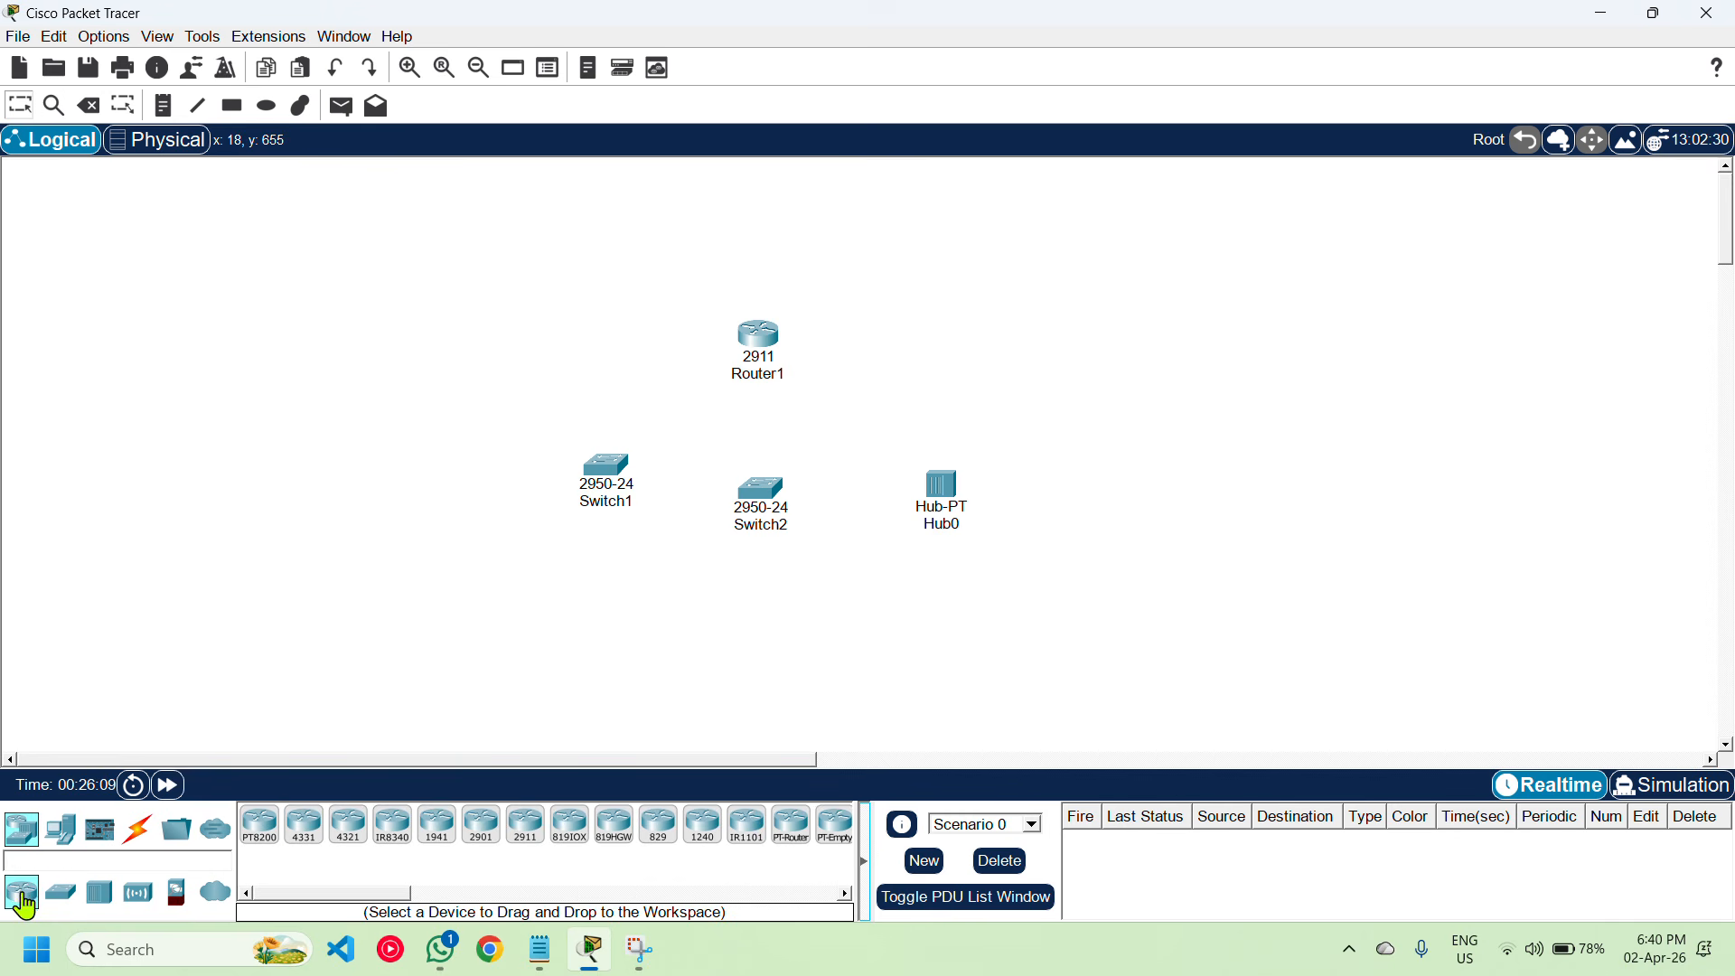
{"action": "left_click", "coordinate": [75, 897]}
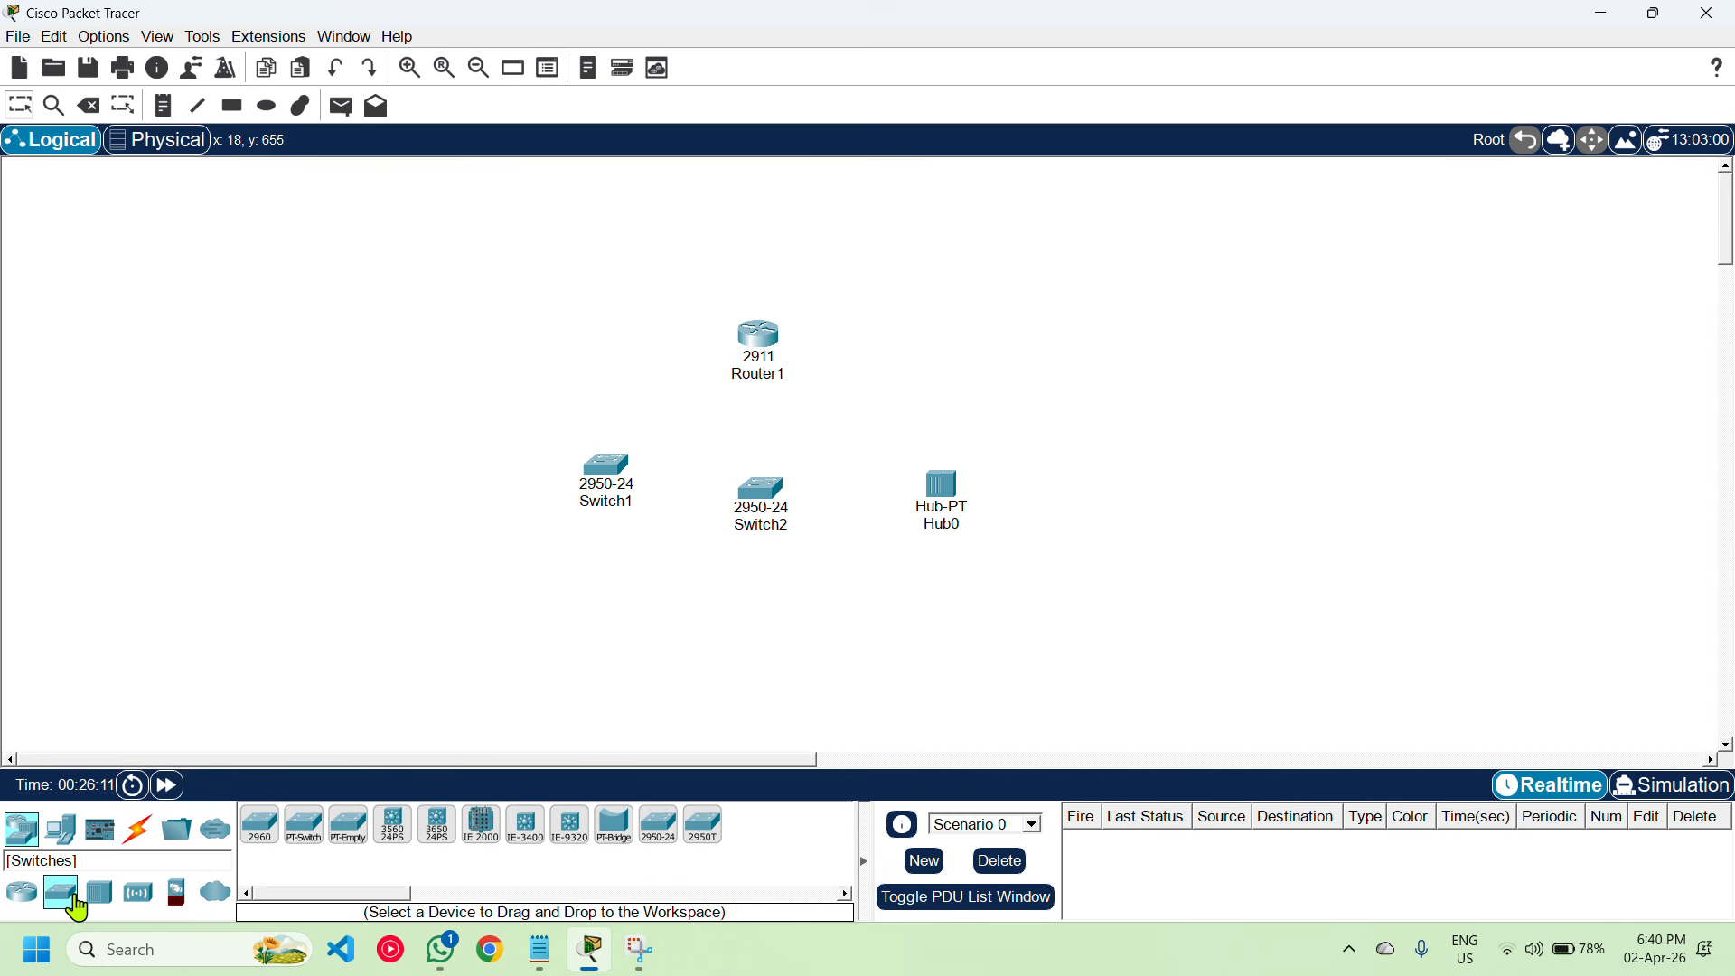
{"action": "left_click", "coordinate": [61, 830]}
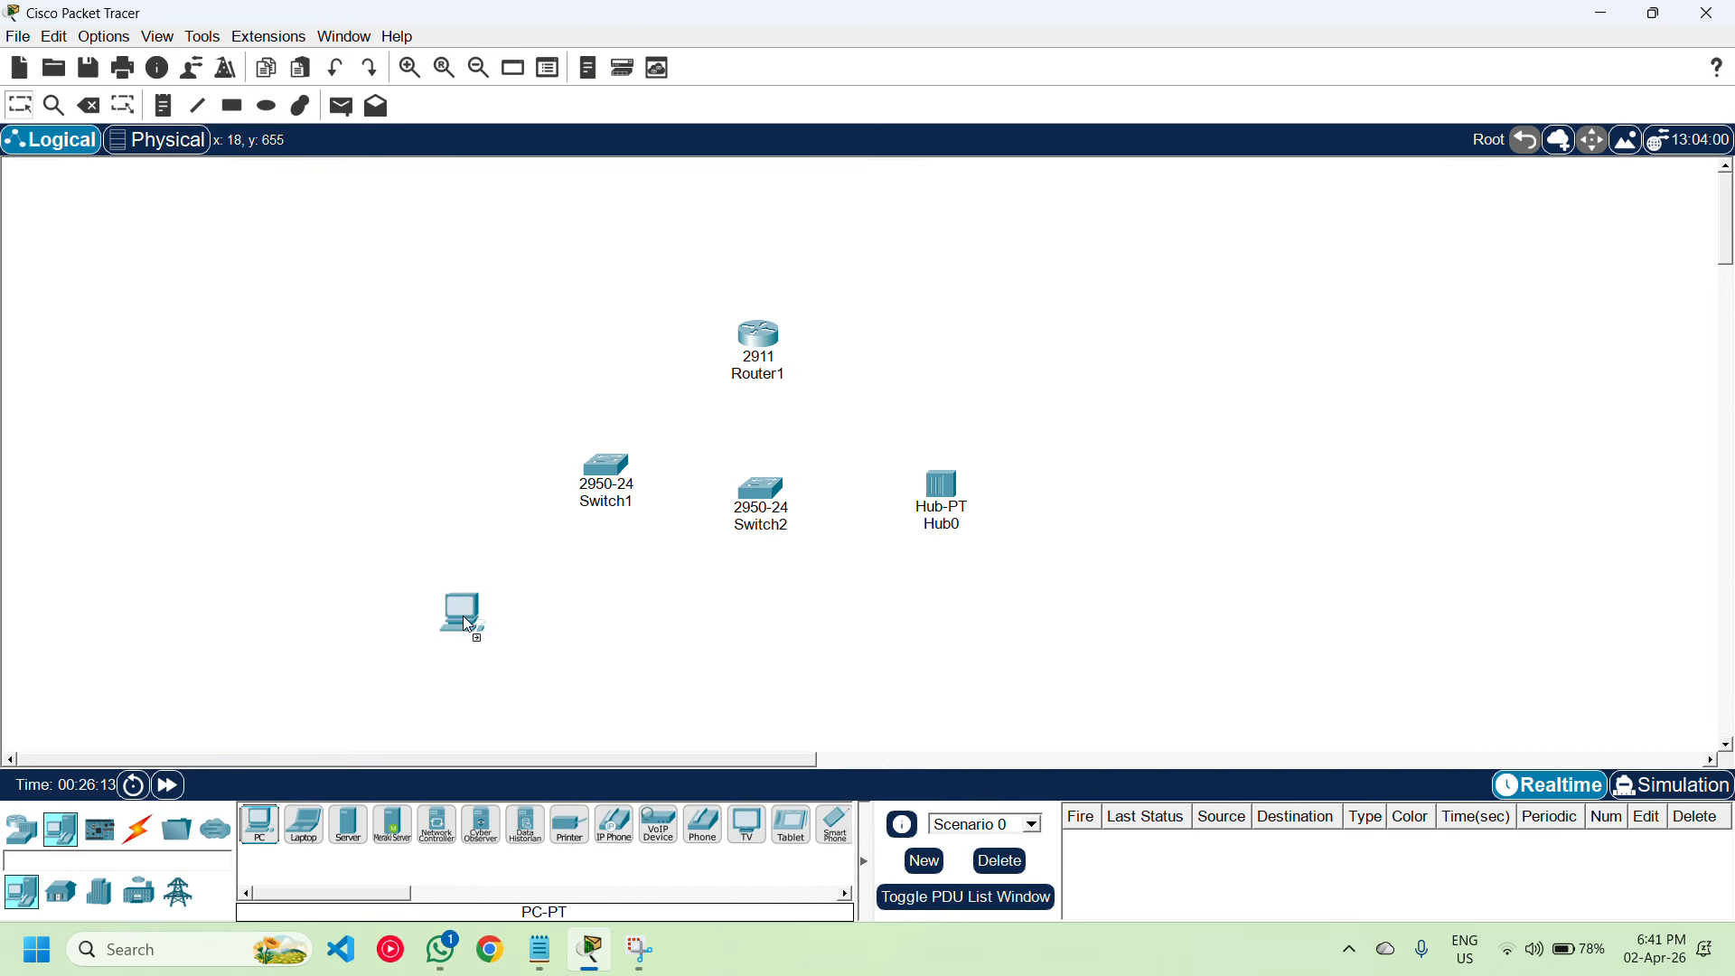
{"action": "left_click", "coordinate": [463, 619]}
{"action": "left_click", "coordinate": [260, 824]}
{"action": "left_click", "coordinate": [603, 615]}
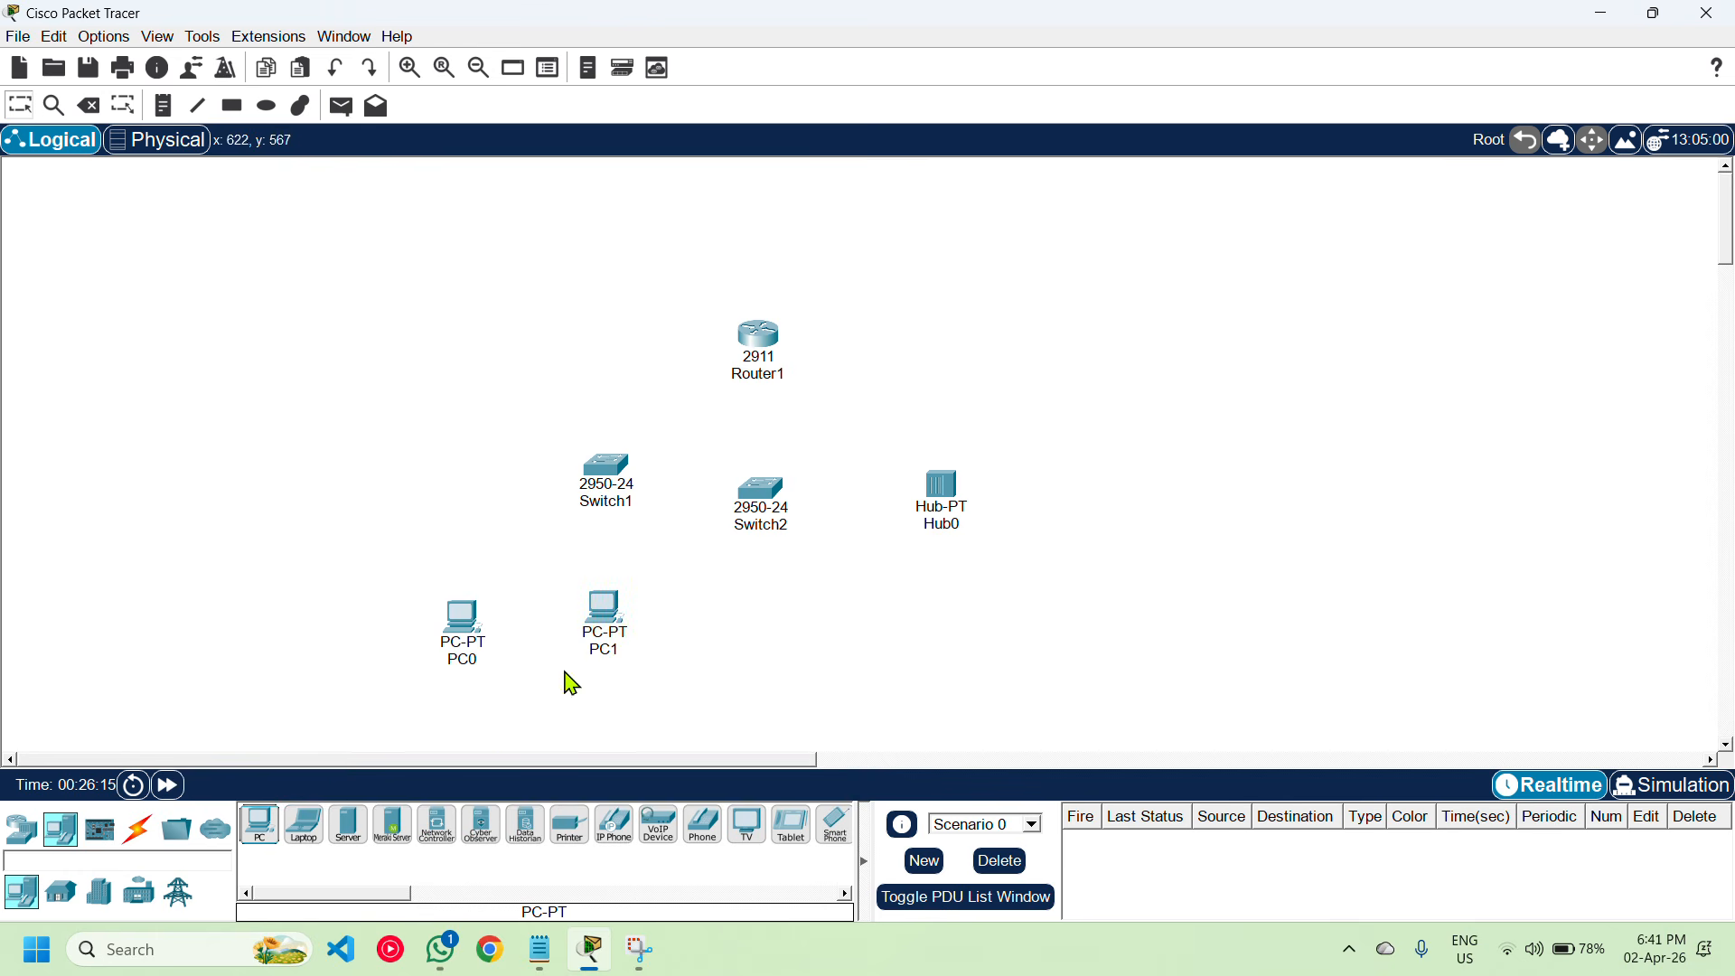
{"action": "left_click", "coordinate": [253, 838]}
{"action": "left_click", "coordinate": [708, 637]}
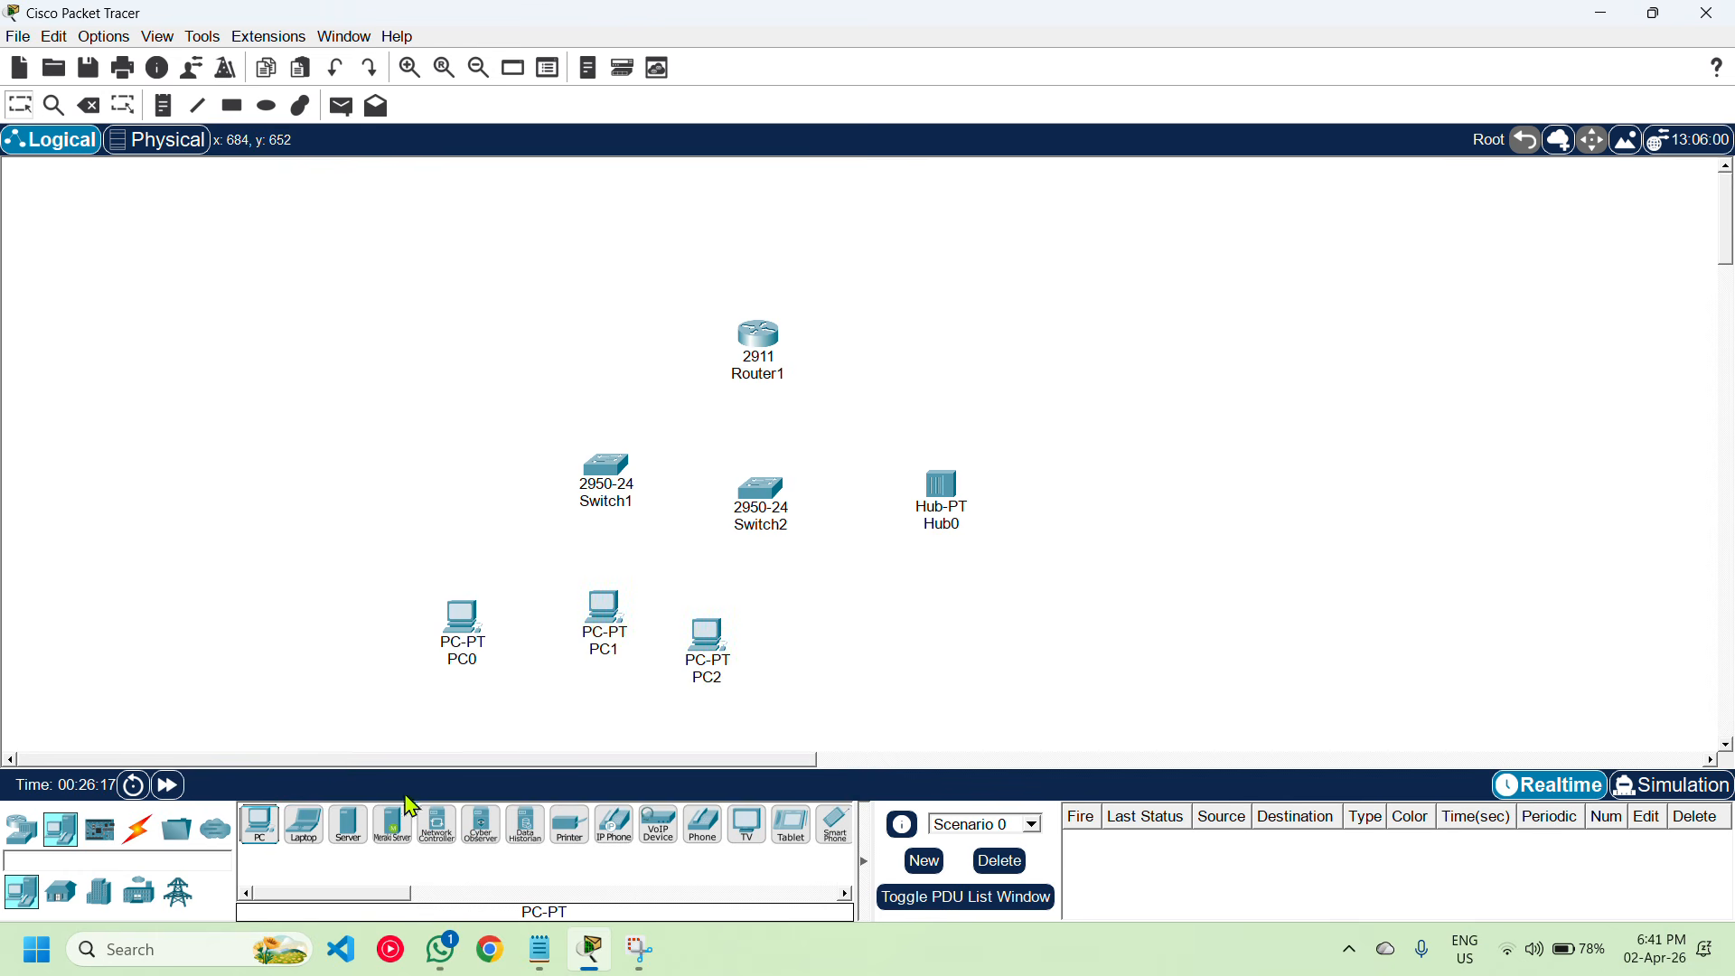
{"action": "left_click", "coordinate": [253, 839]}
{"action": "left_click", "coordinate": [811, 637]}
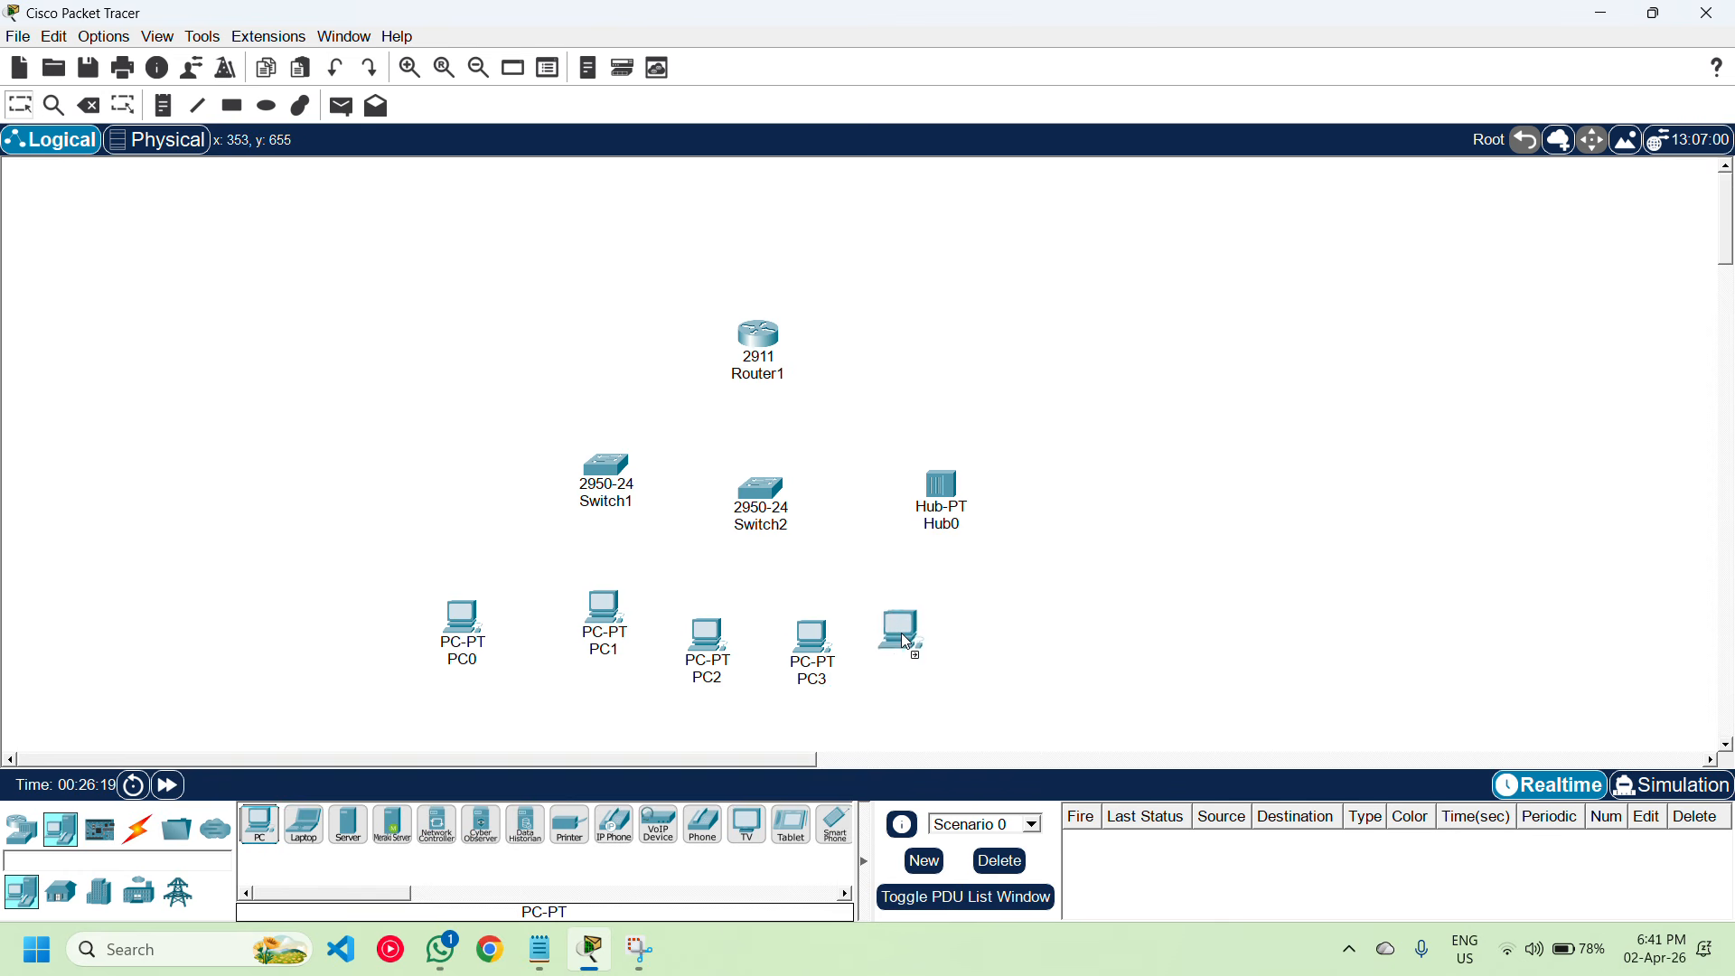
{"action": "left_click", "coordinate": [901, 633]}
{"action": "left_click", "coordinate": [253, 836]}
{"action": "left_click", "coordinate": [1012, 621]}
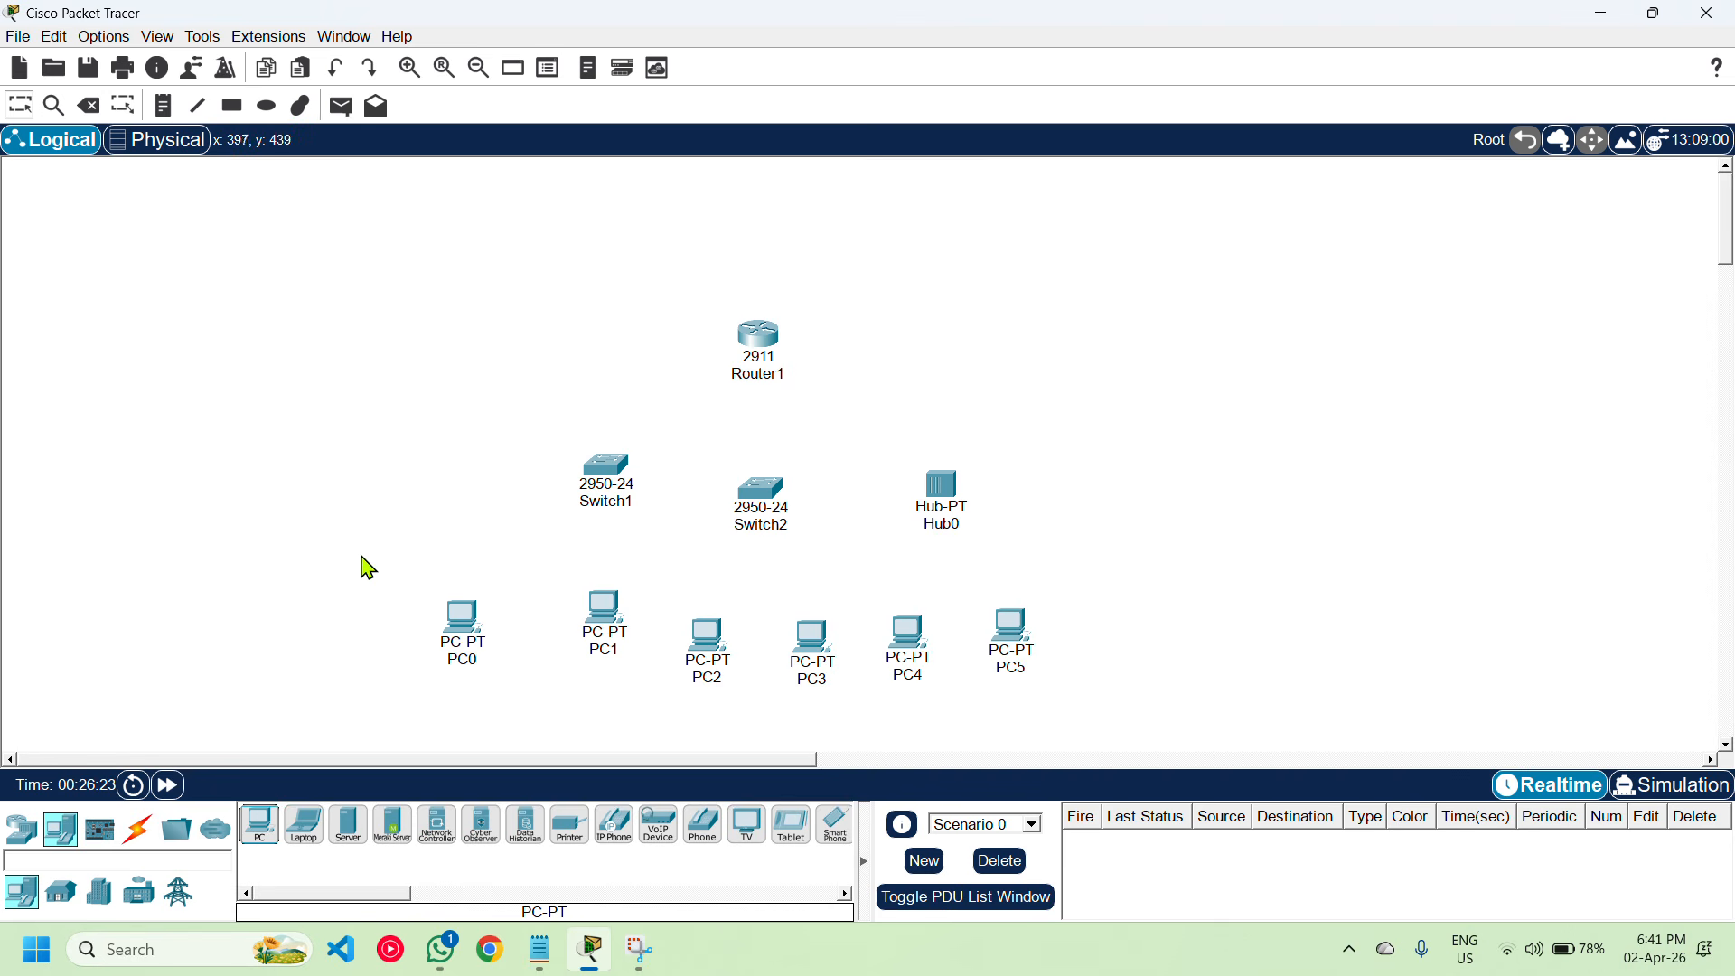
Connect PC0's FastEthernet0 to Switch1's FastEthernet0/1 with a copper straight-through cable
{"action": "left_click", "coordinate": [137, 829]}
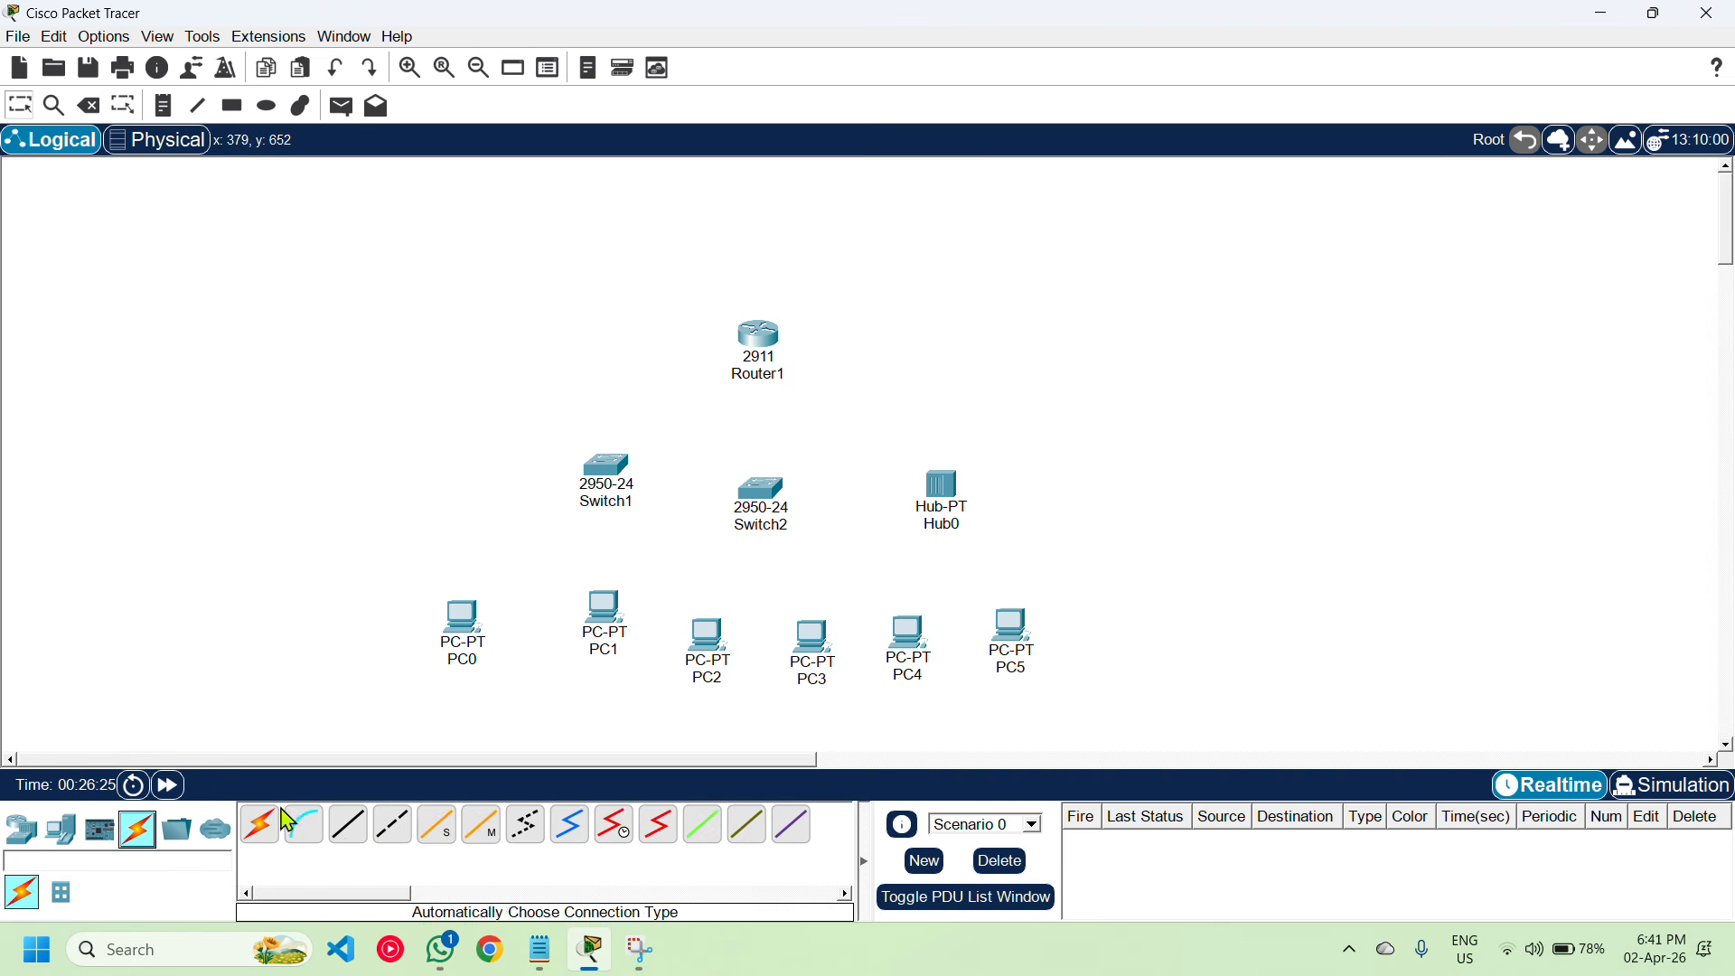
{"action": "left_click", "coordinate": [353, 827]}
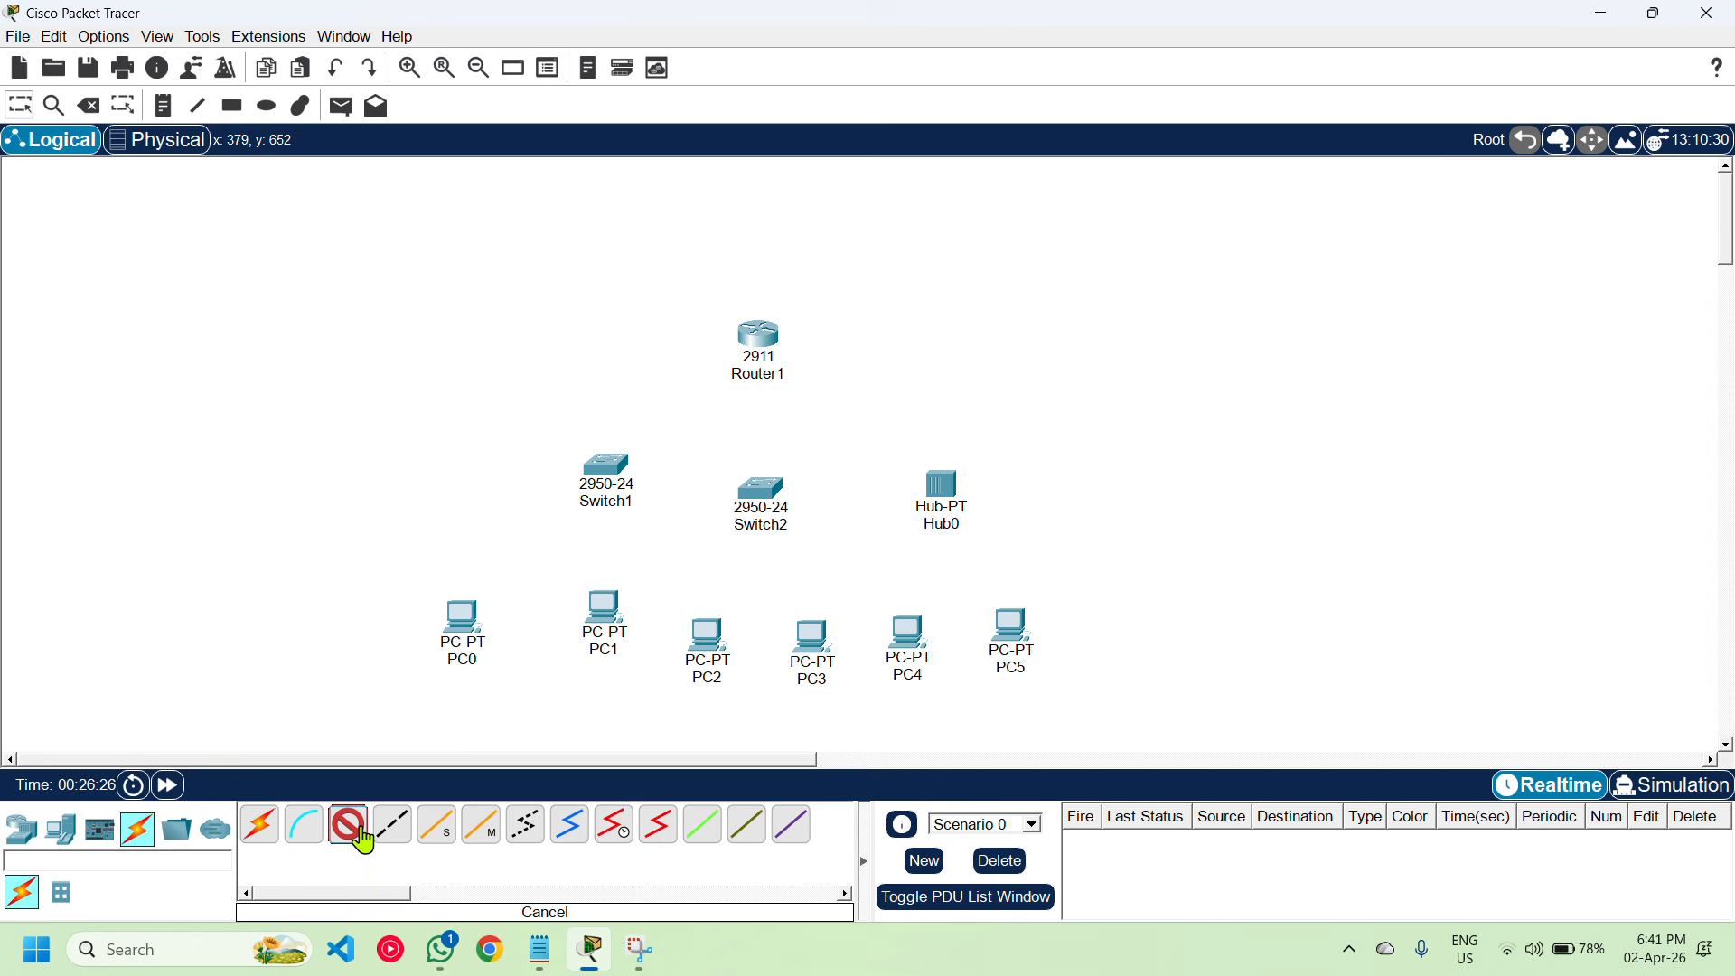
{"action": "left_click", "coordinate": [461, 623]}
{"action": "left_click", "coordinate": [524, 714]}
{"action": "left_click", "coordinate": [610, 470]}
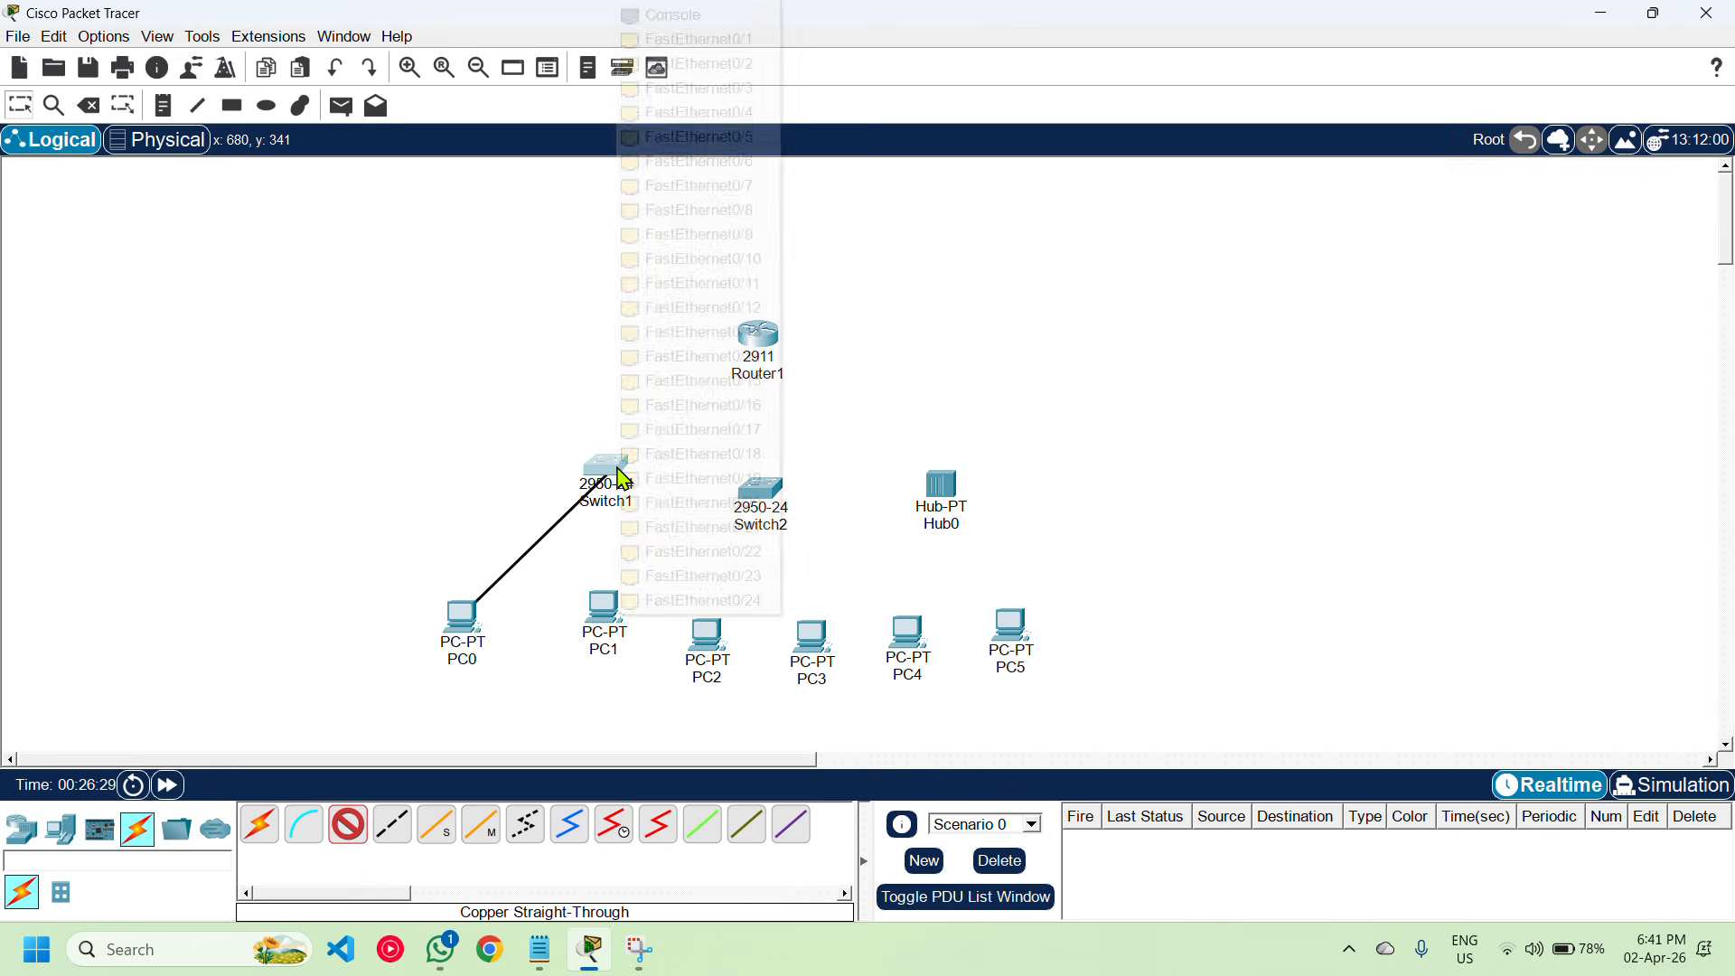
{"action": "left_click", "coordinate": [704, 41]}
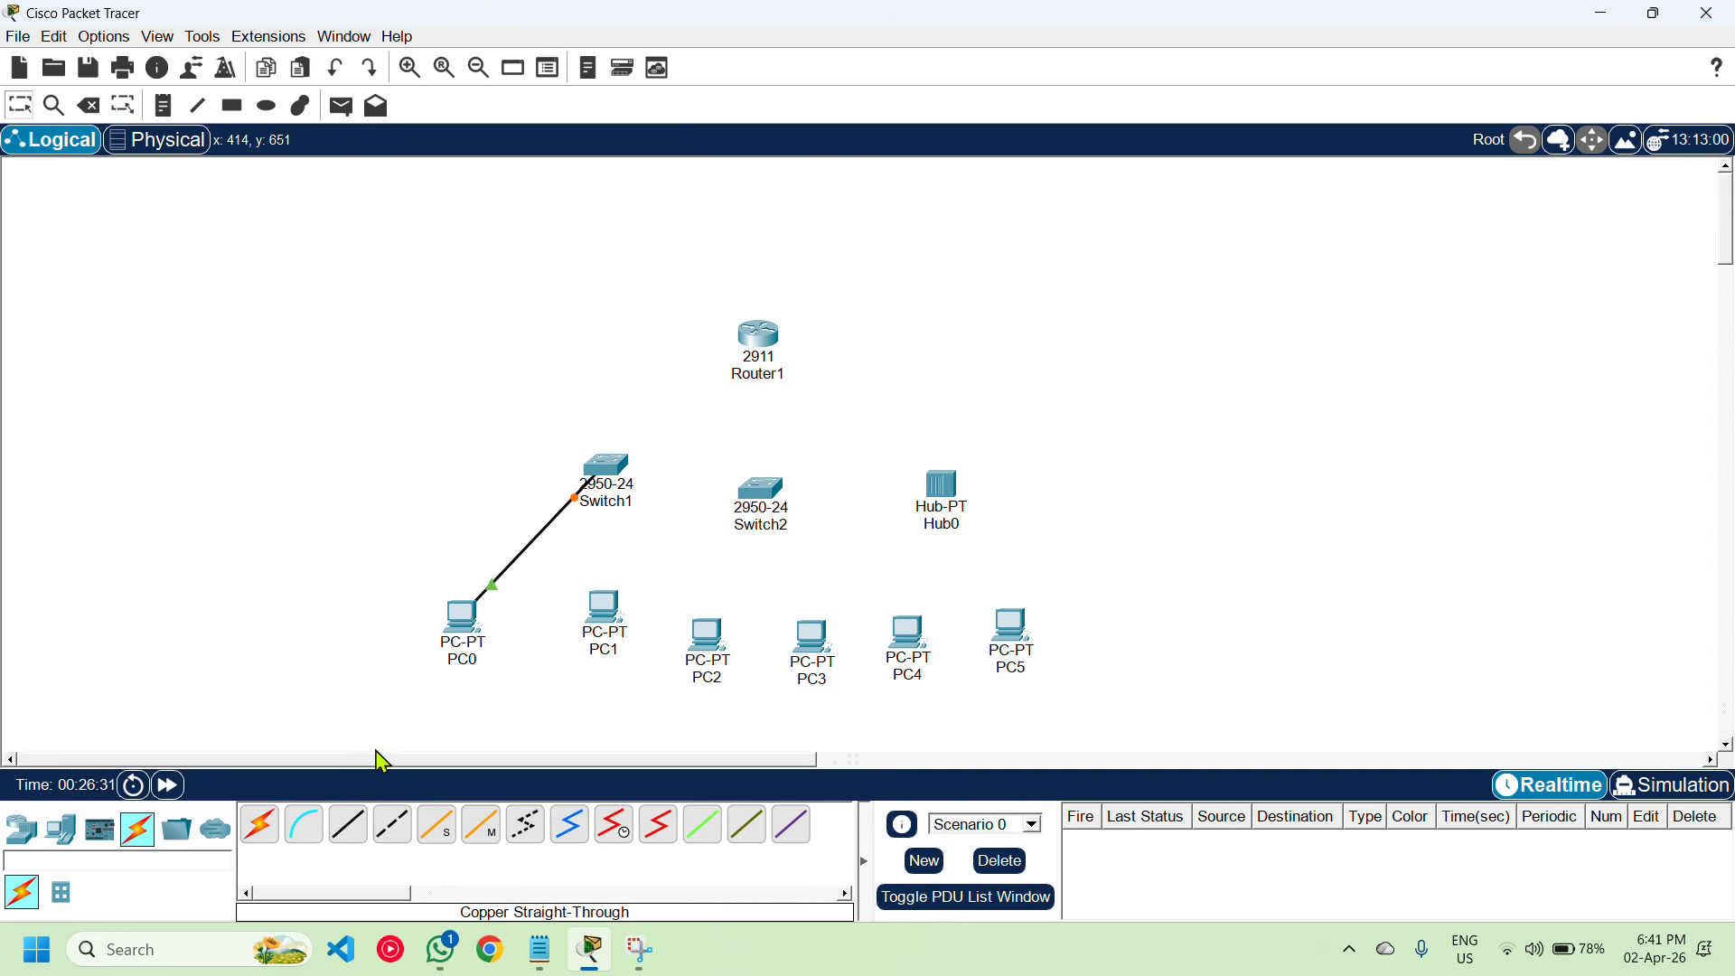
Connect PC1's FastEthernet0 to Switch1's FastEthernet0/2 with a copper straight-through cable
{"action": "left_click", "coordinate": [606, 607]}
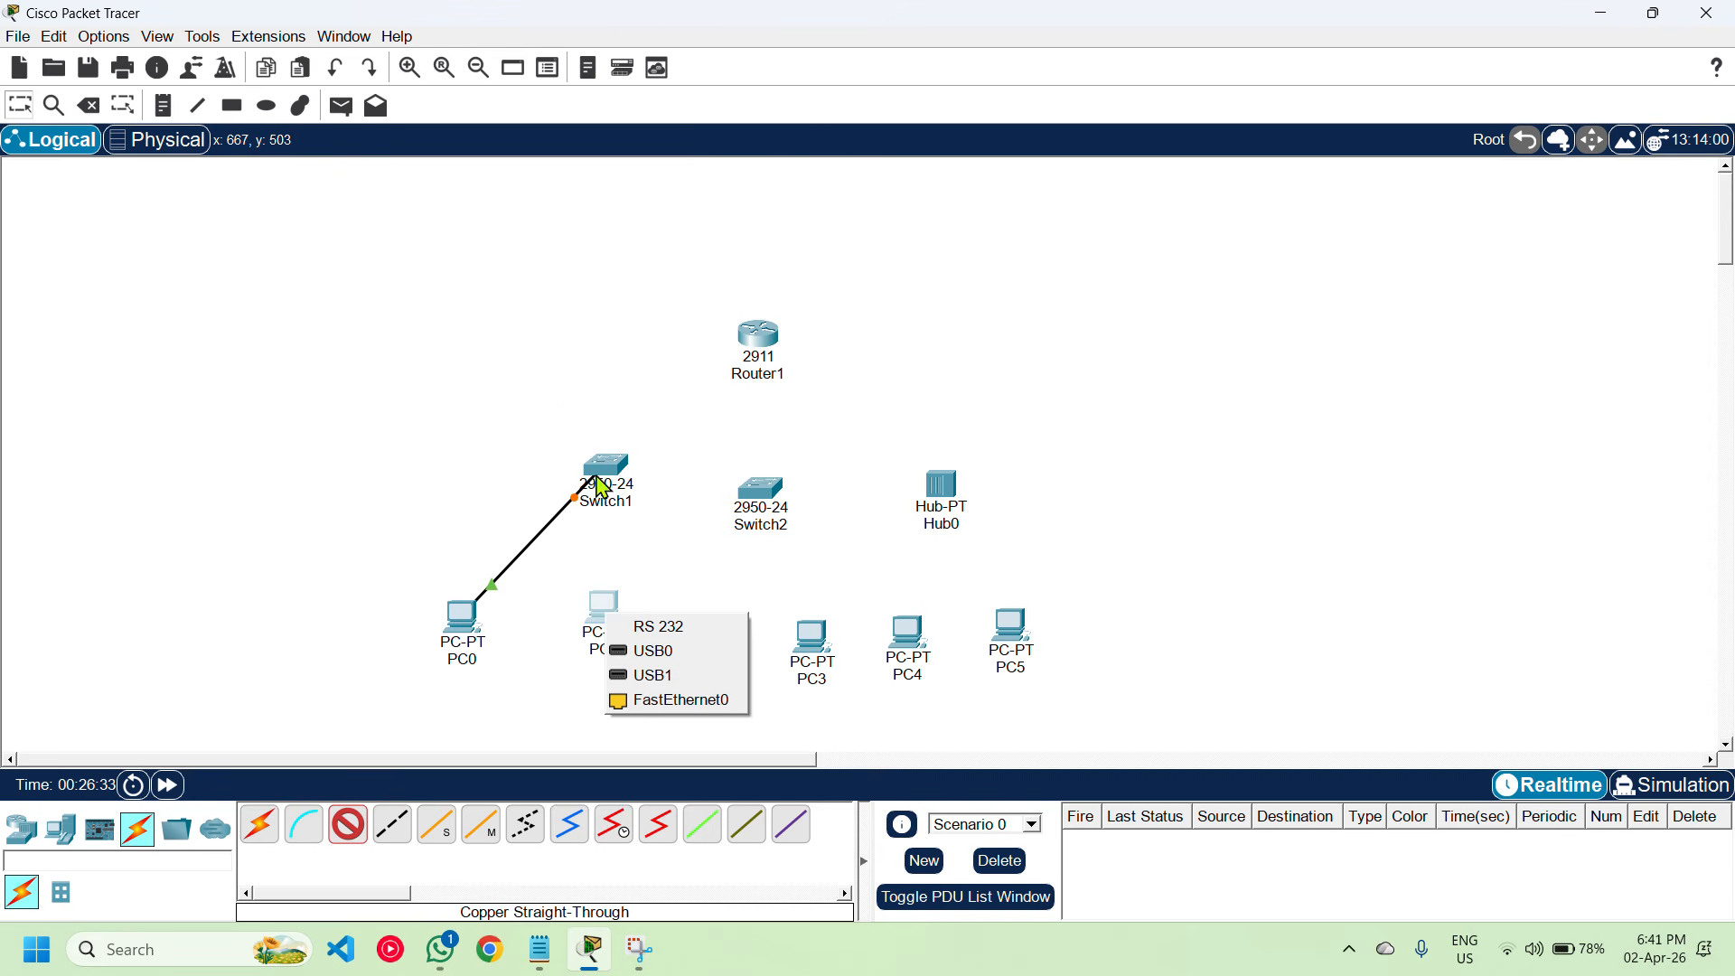
{"action": "left_click", "coordinate": [676, 701]}
{"action": "left_click", "coordinate": [604, 469]}
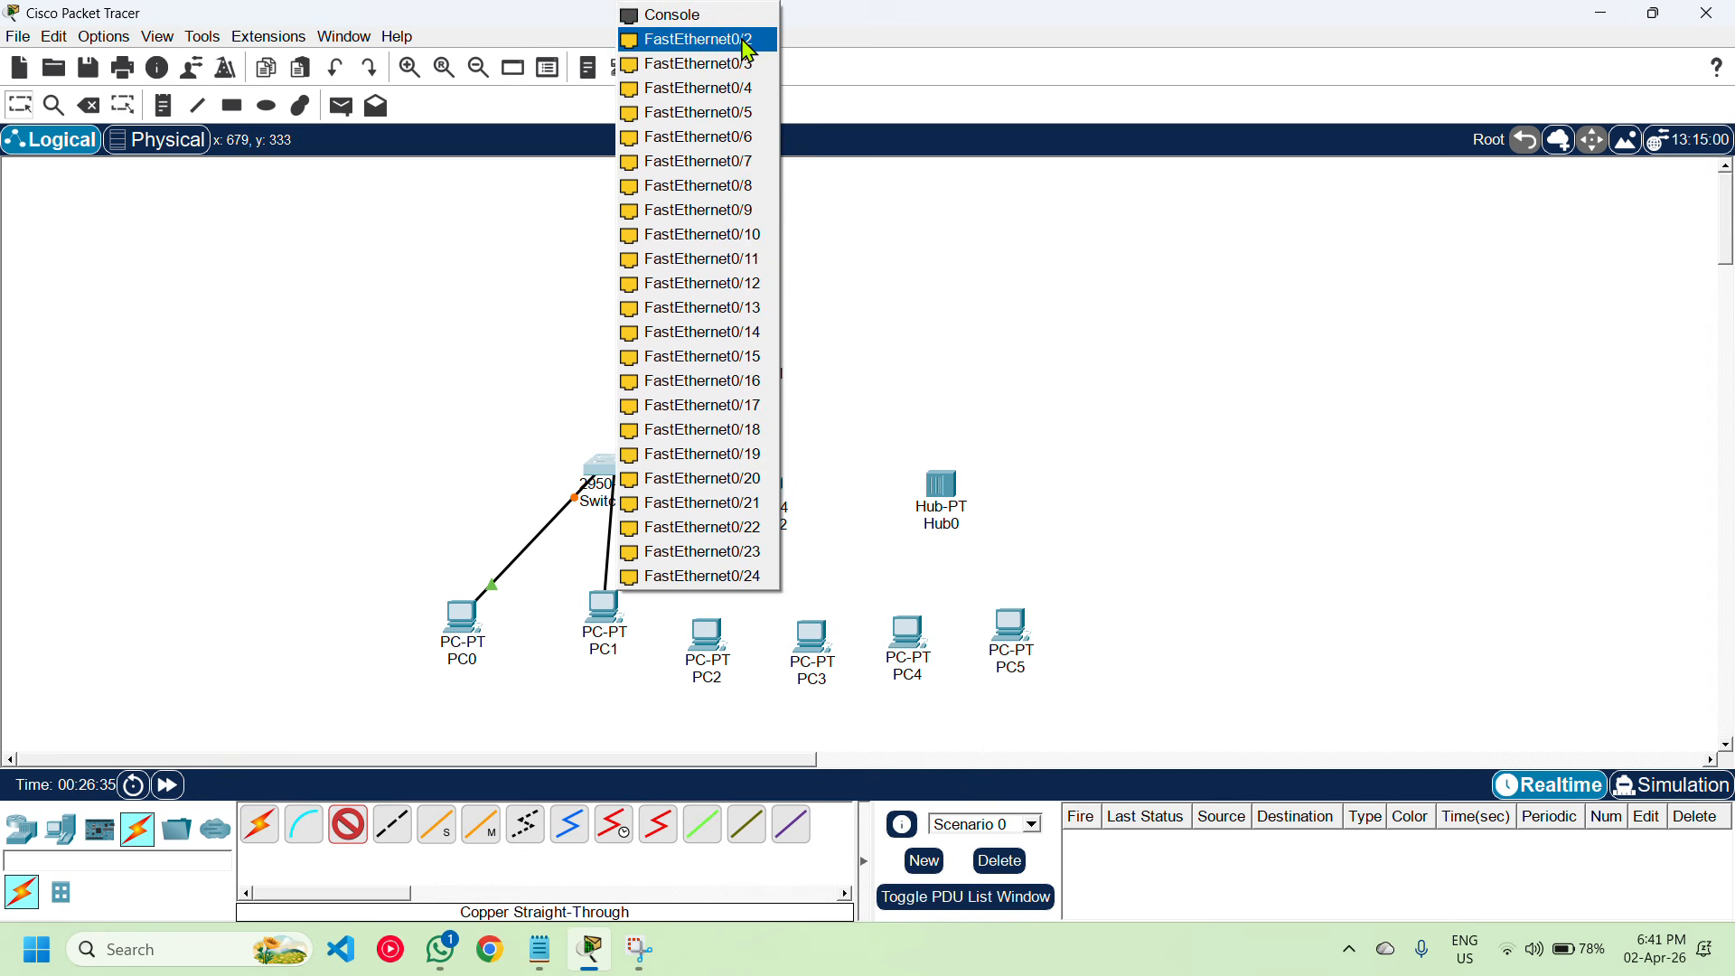
{"action": "left_click", "coordinate": [714, 42]}
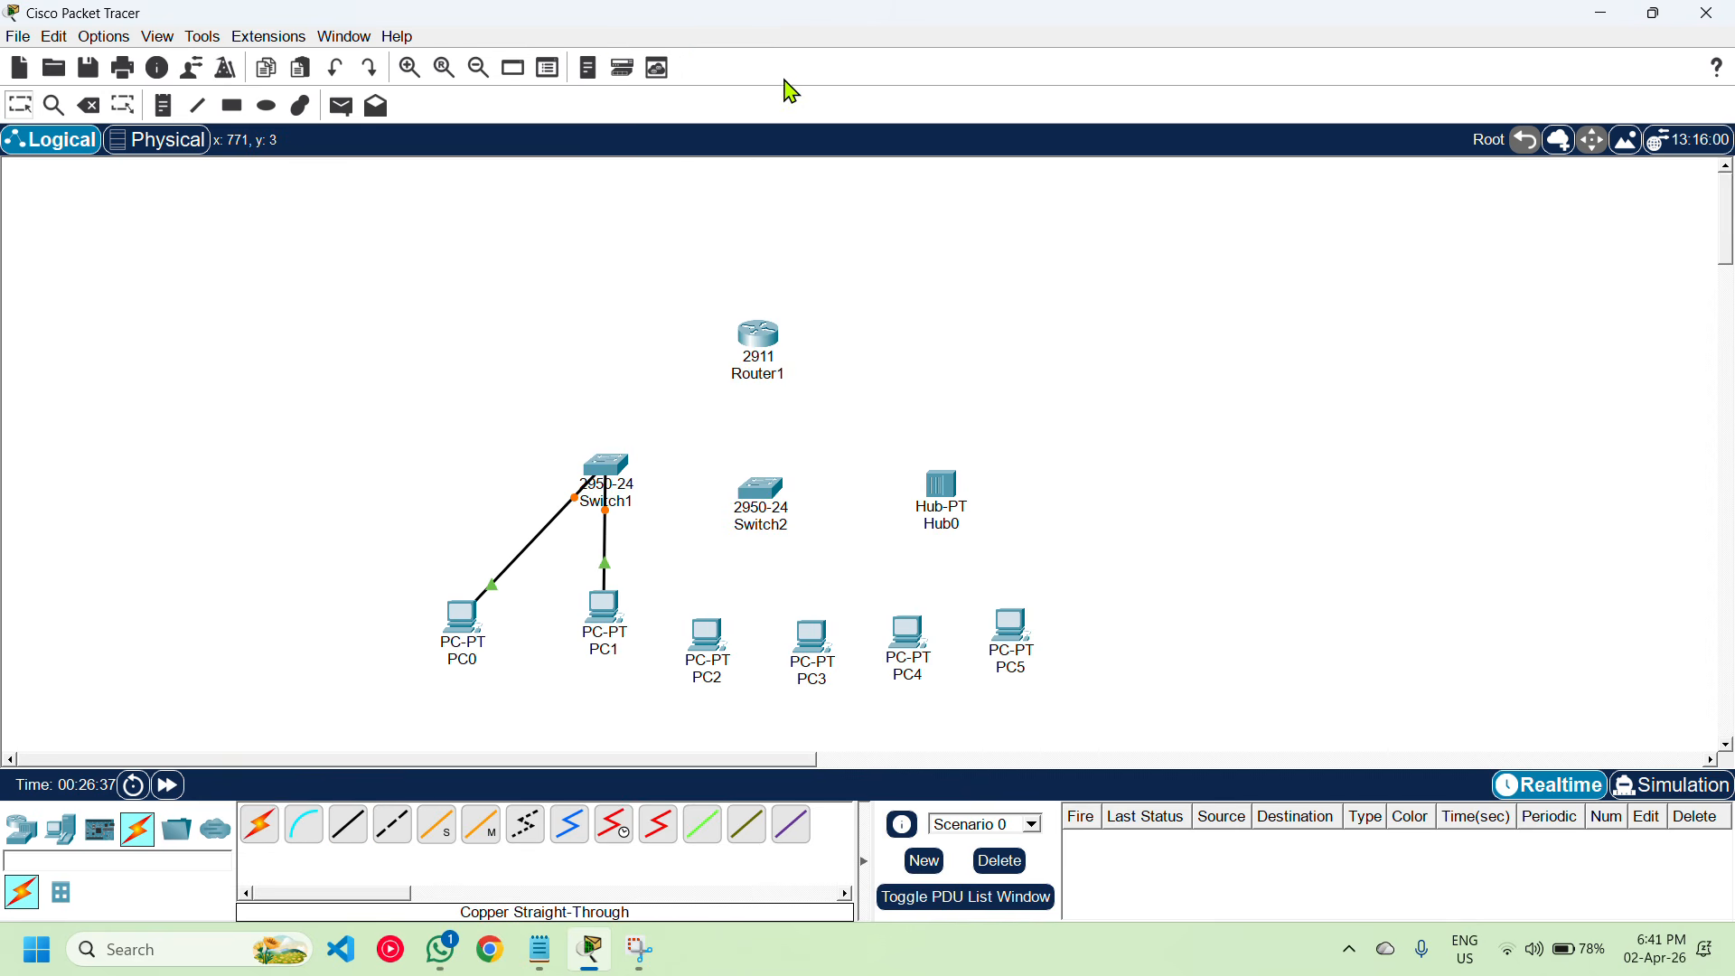
{"action": "left_click", "coordinate": [755, 35]}
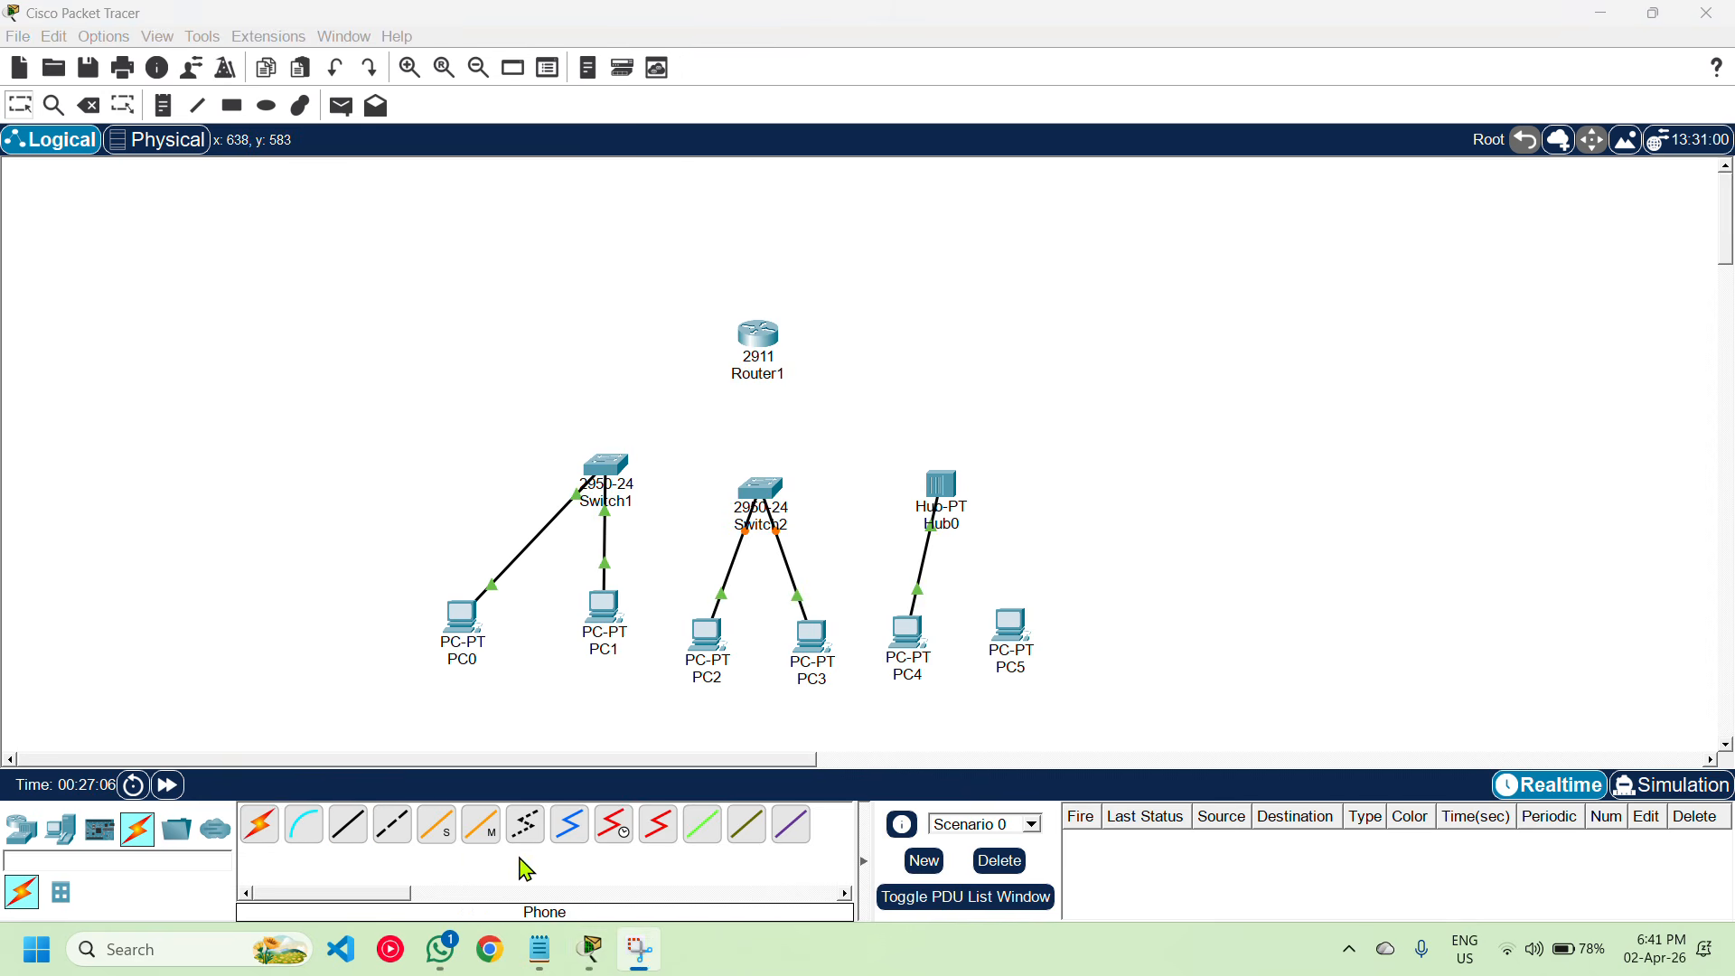
Connect PC5's FastEthernet0 to Hub0's FastEthernet1 with a copper straight-through cable
{"action": "left_click", "coordinate": [348, 824]}
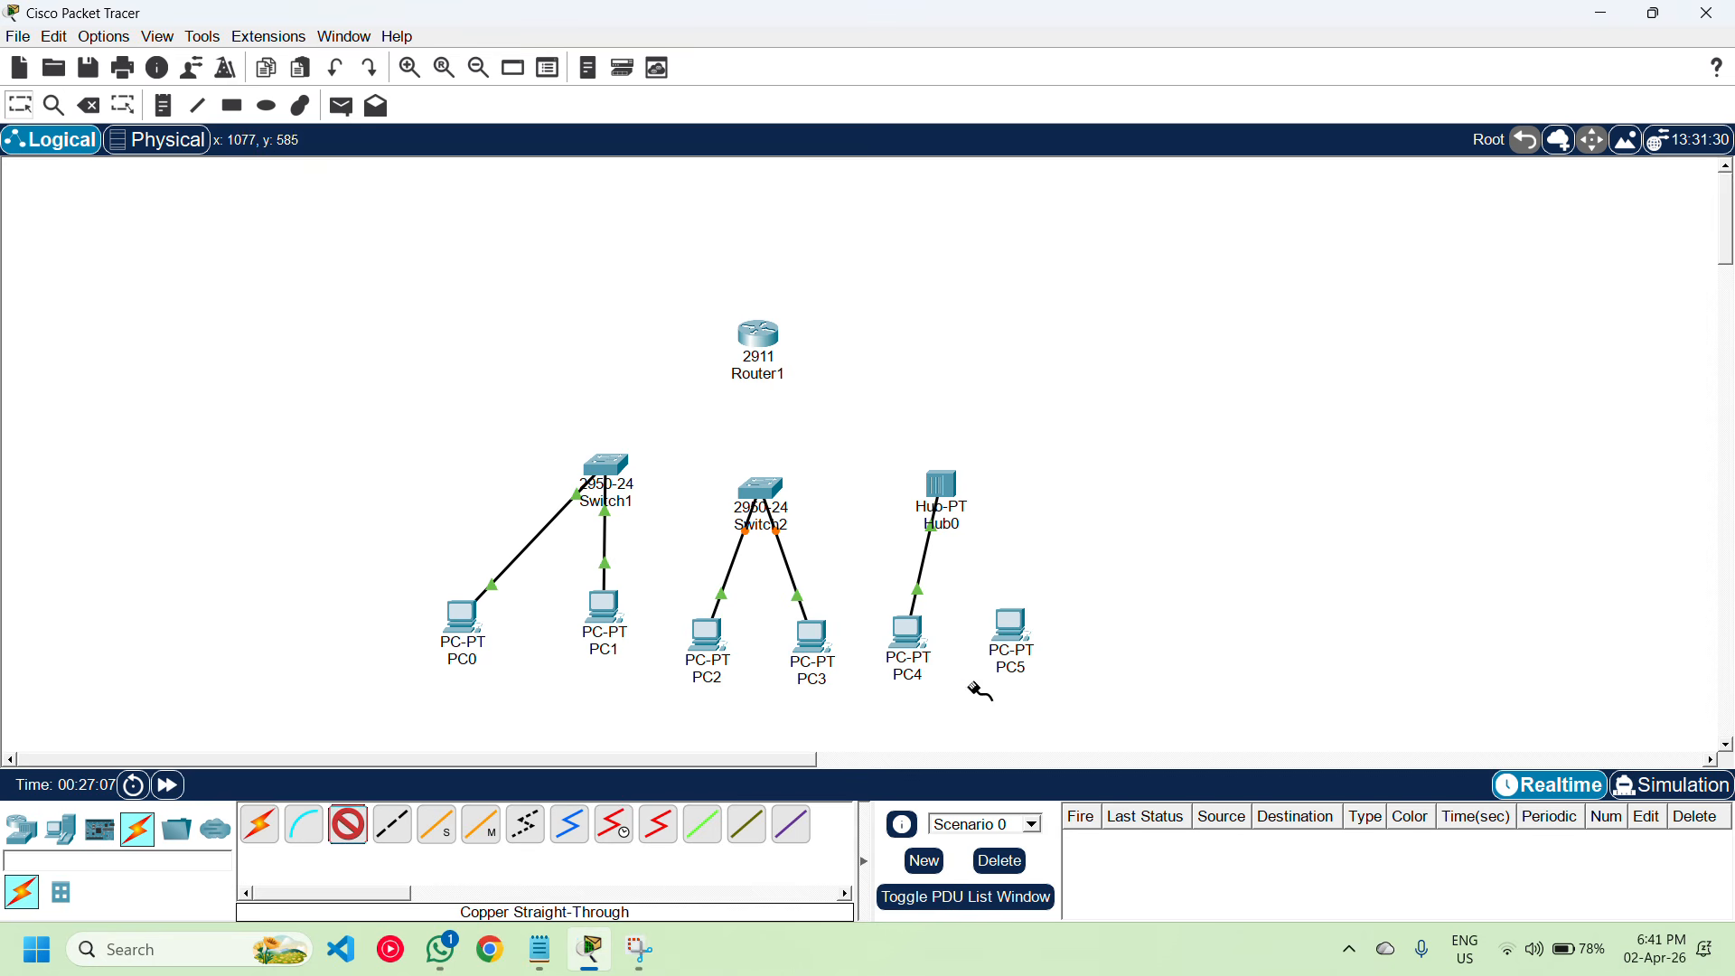
{"action": "left_click", "coordinate": [1018, 635]}
{"action": "left_click", "coordinate": [1089, 719]}
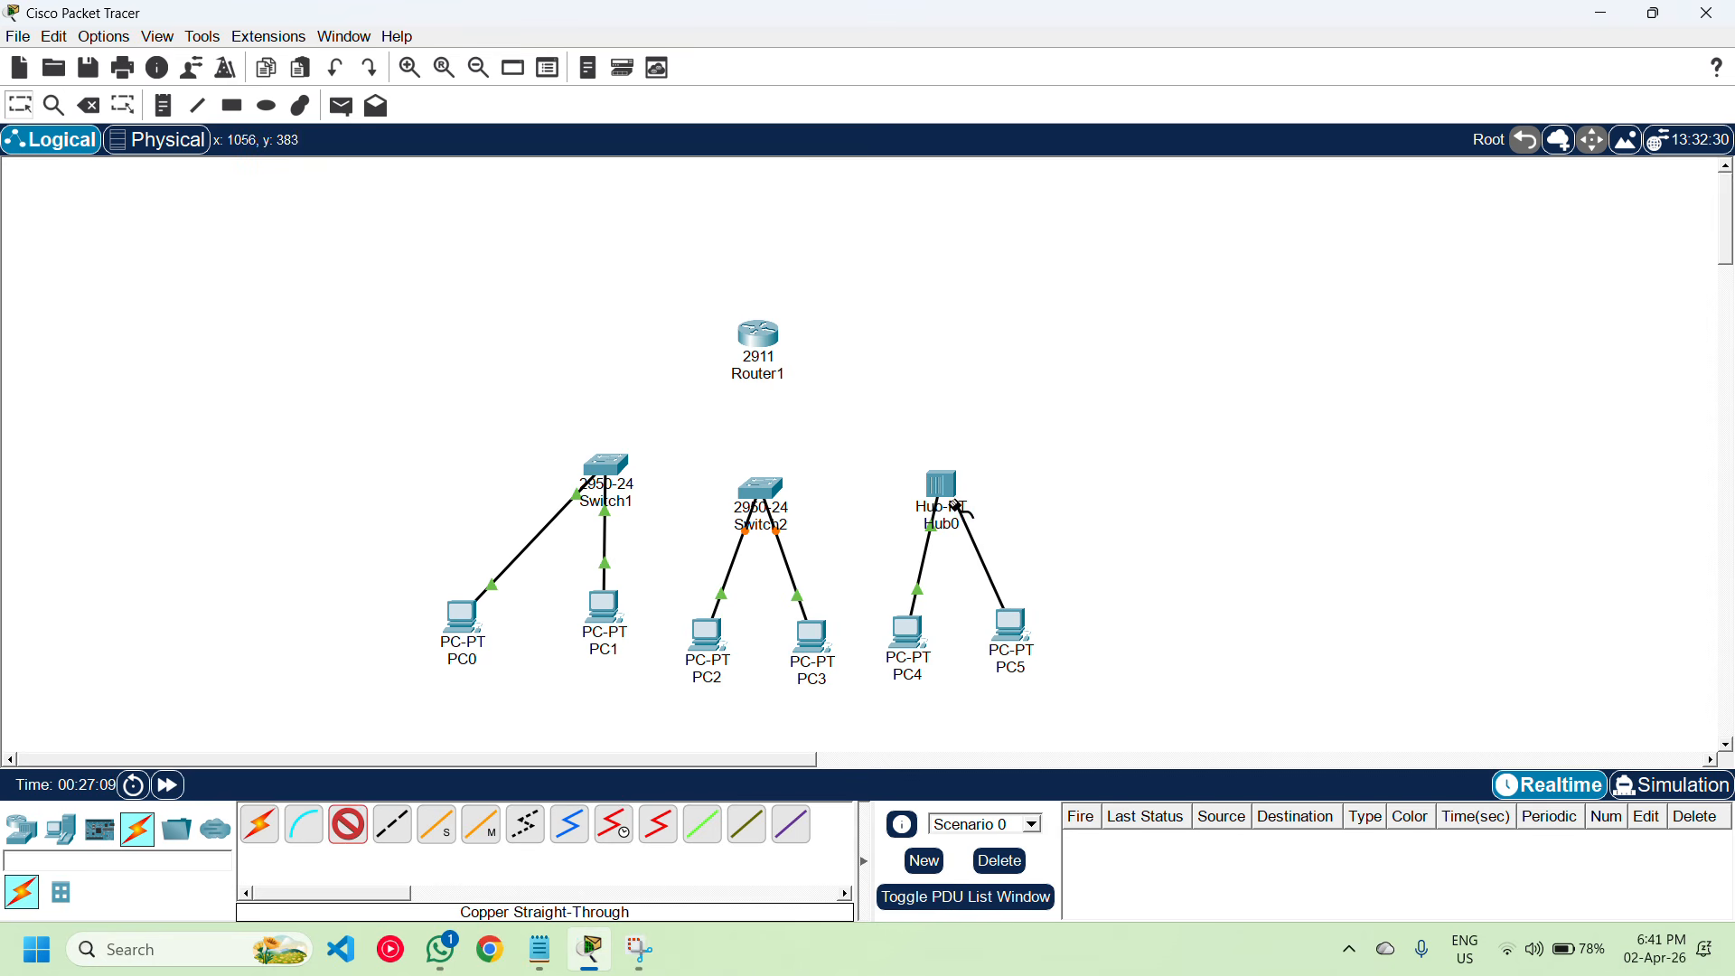
{"action": "left_click", "coordinate": [956, 499]}
{"action": "left_click", "coordinate": [1055, 504]}
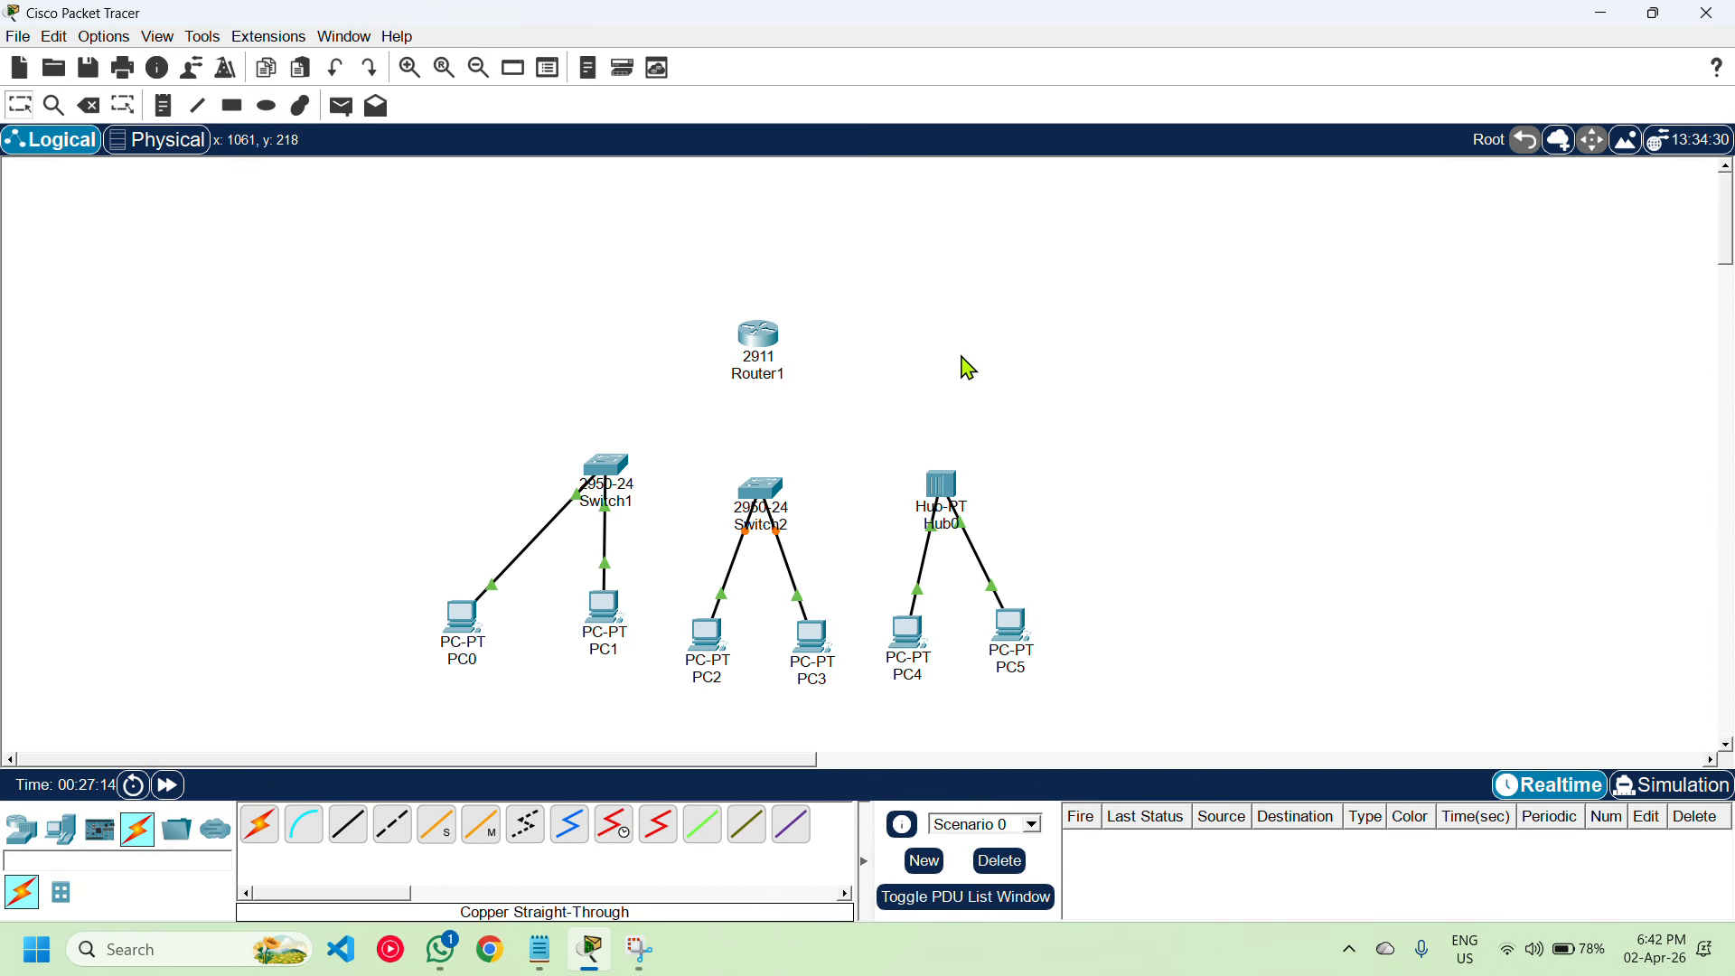
Connect a free FastEthernet port of Switch1 to Router1's GigabitEthernet0/0 with a copper straight-through cable
{"action": "left_click", "coordinate": [351, 841]}
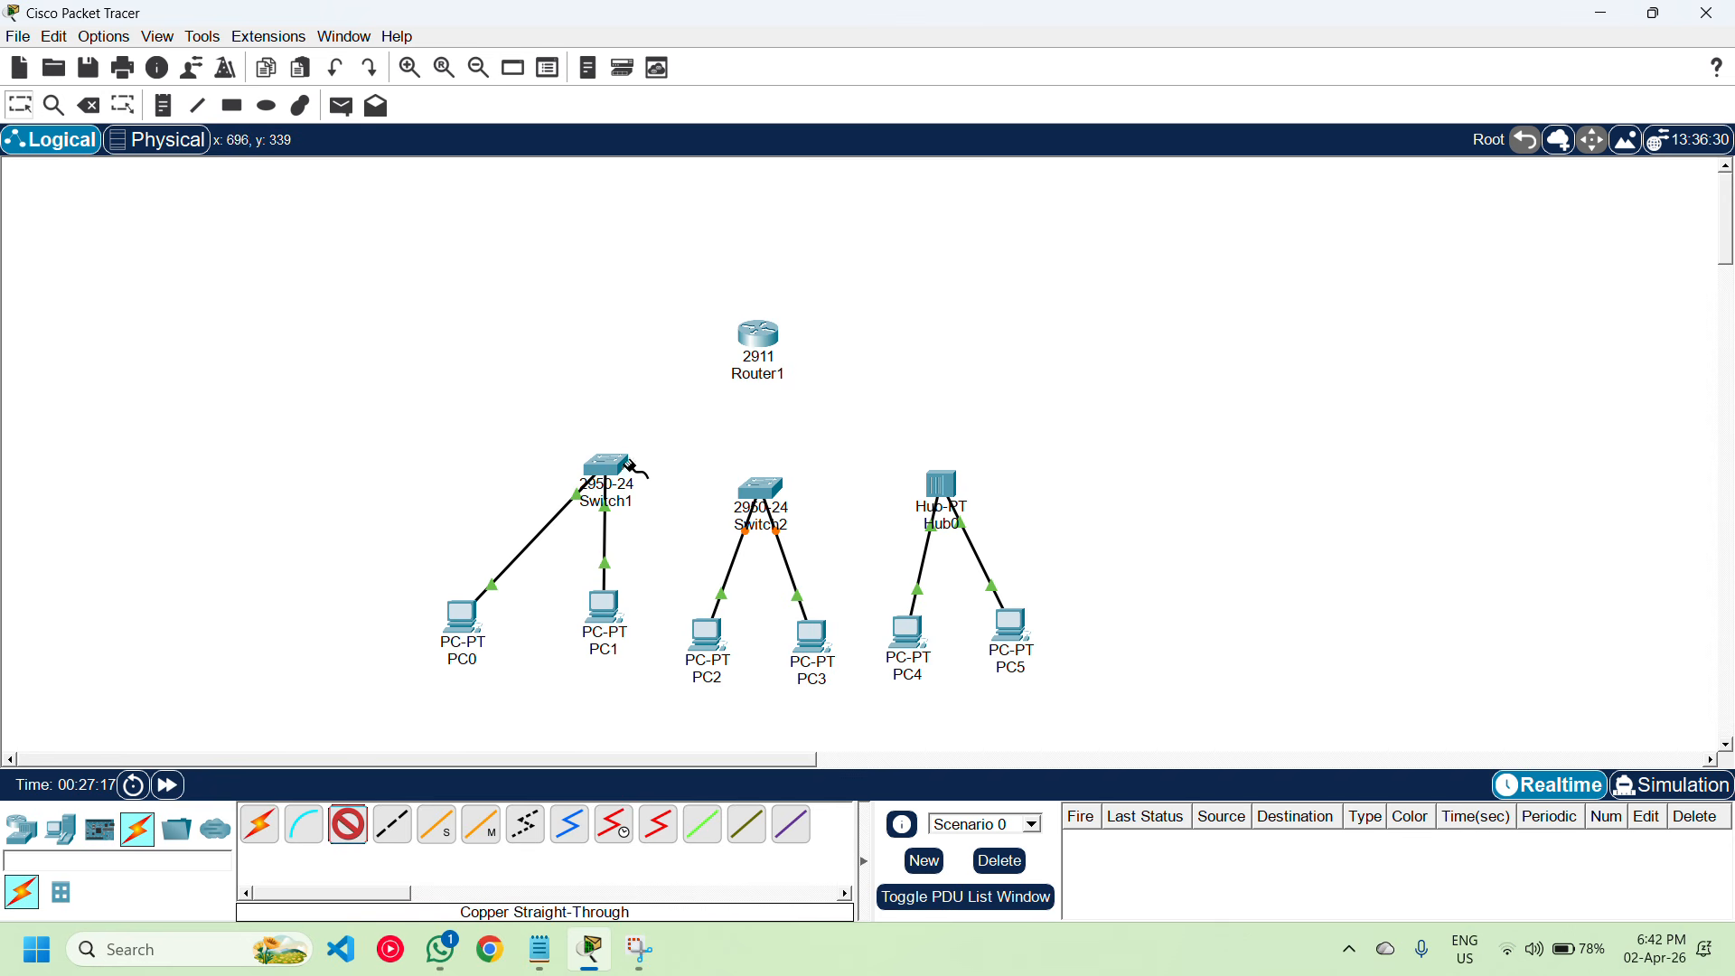
{"action": "left_click", "coordinate": [614, 471]}
{"action": "left_click", "coordinate": [743, 51]}
{"action": "left_click", "coordinate": [750, 334]}
{"action": "left_click", "coordinate": [817, 395]}
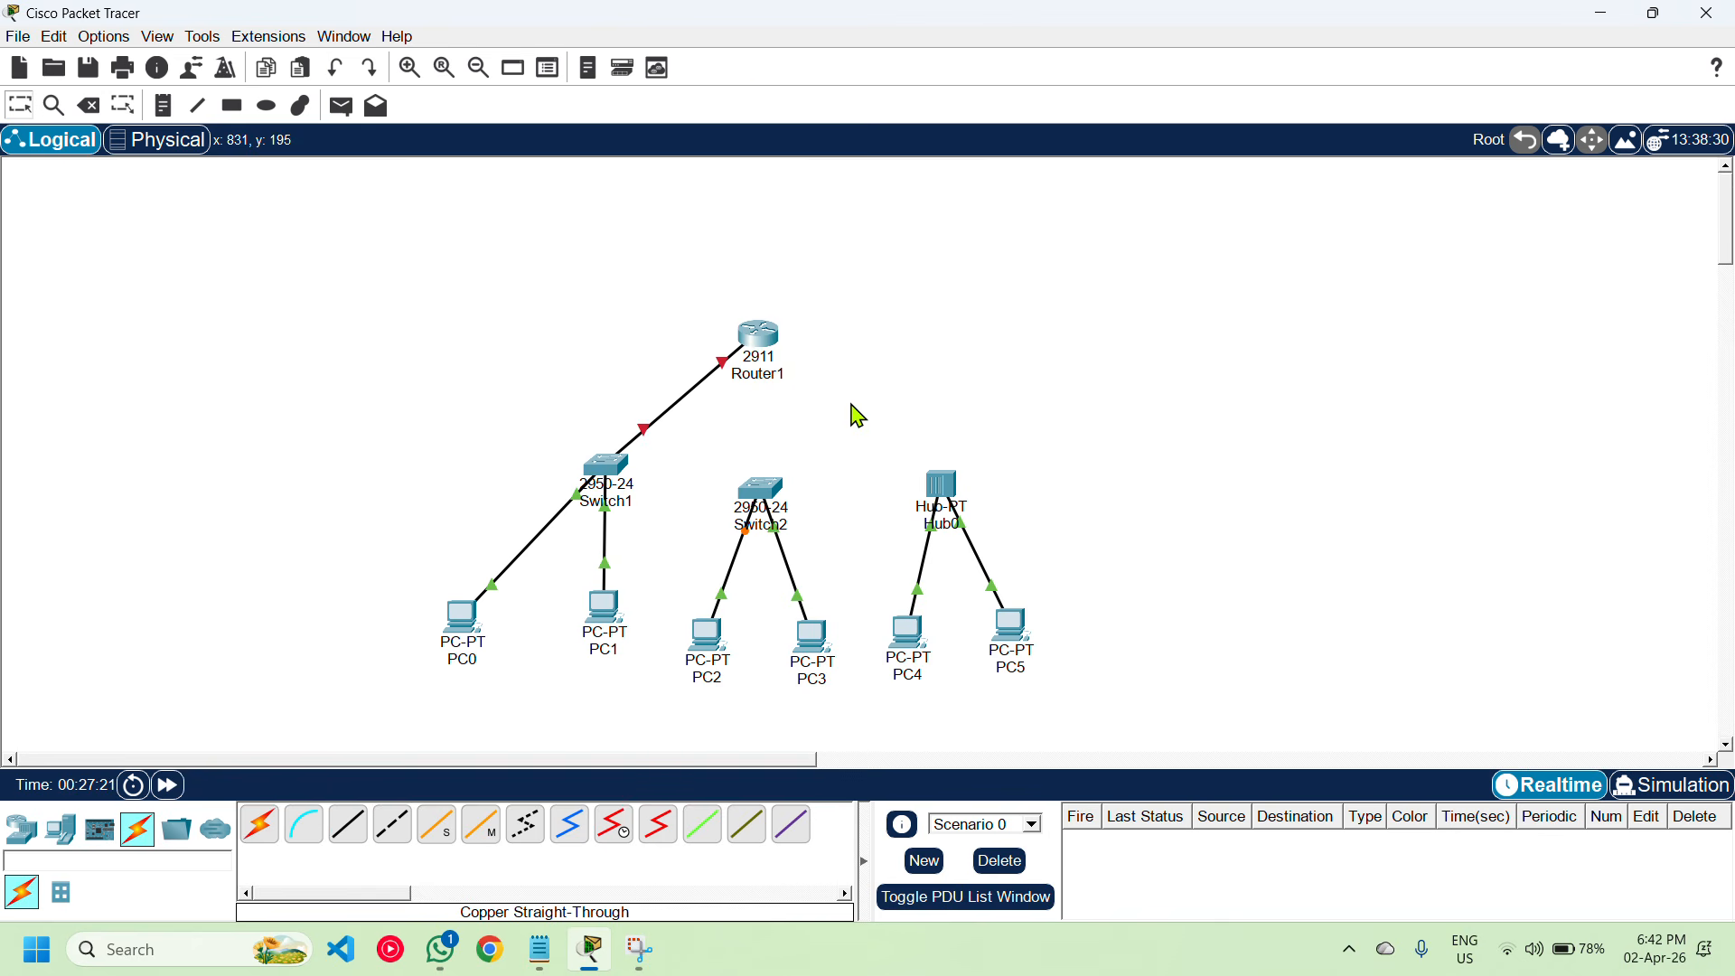
Connect a free FastEthernet port of Switch2 to Router1's GigabitEthernet0/1 with a copper straight-through cable
{"action": "left_click", "coordinate": [348, 825]}
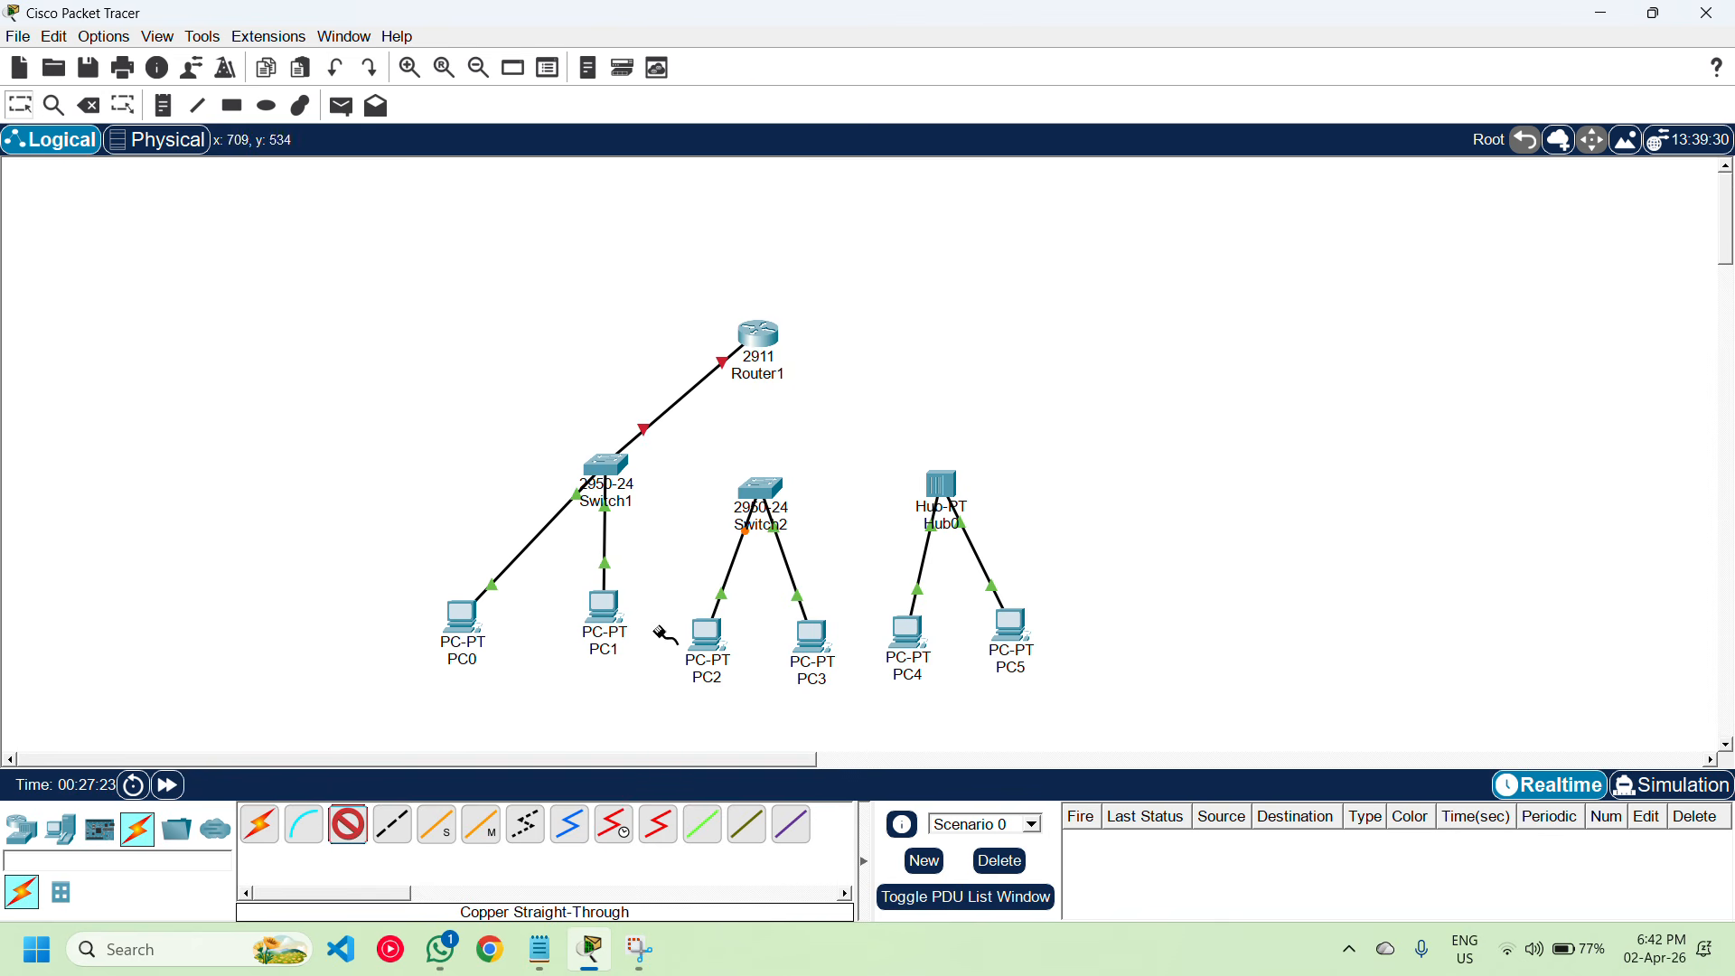
{"action": "left_click", "coordinate": [767, 502]}
{"action": "left_click", "coordinate": [832, 39]}
{"action": "left_click", "coordinate": [764, 331]}
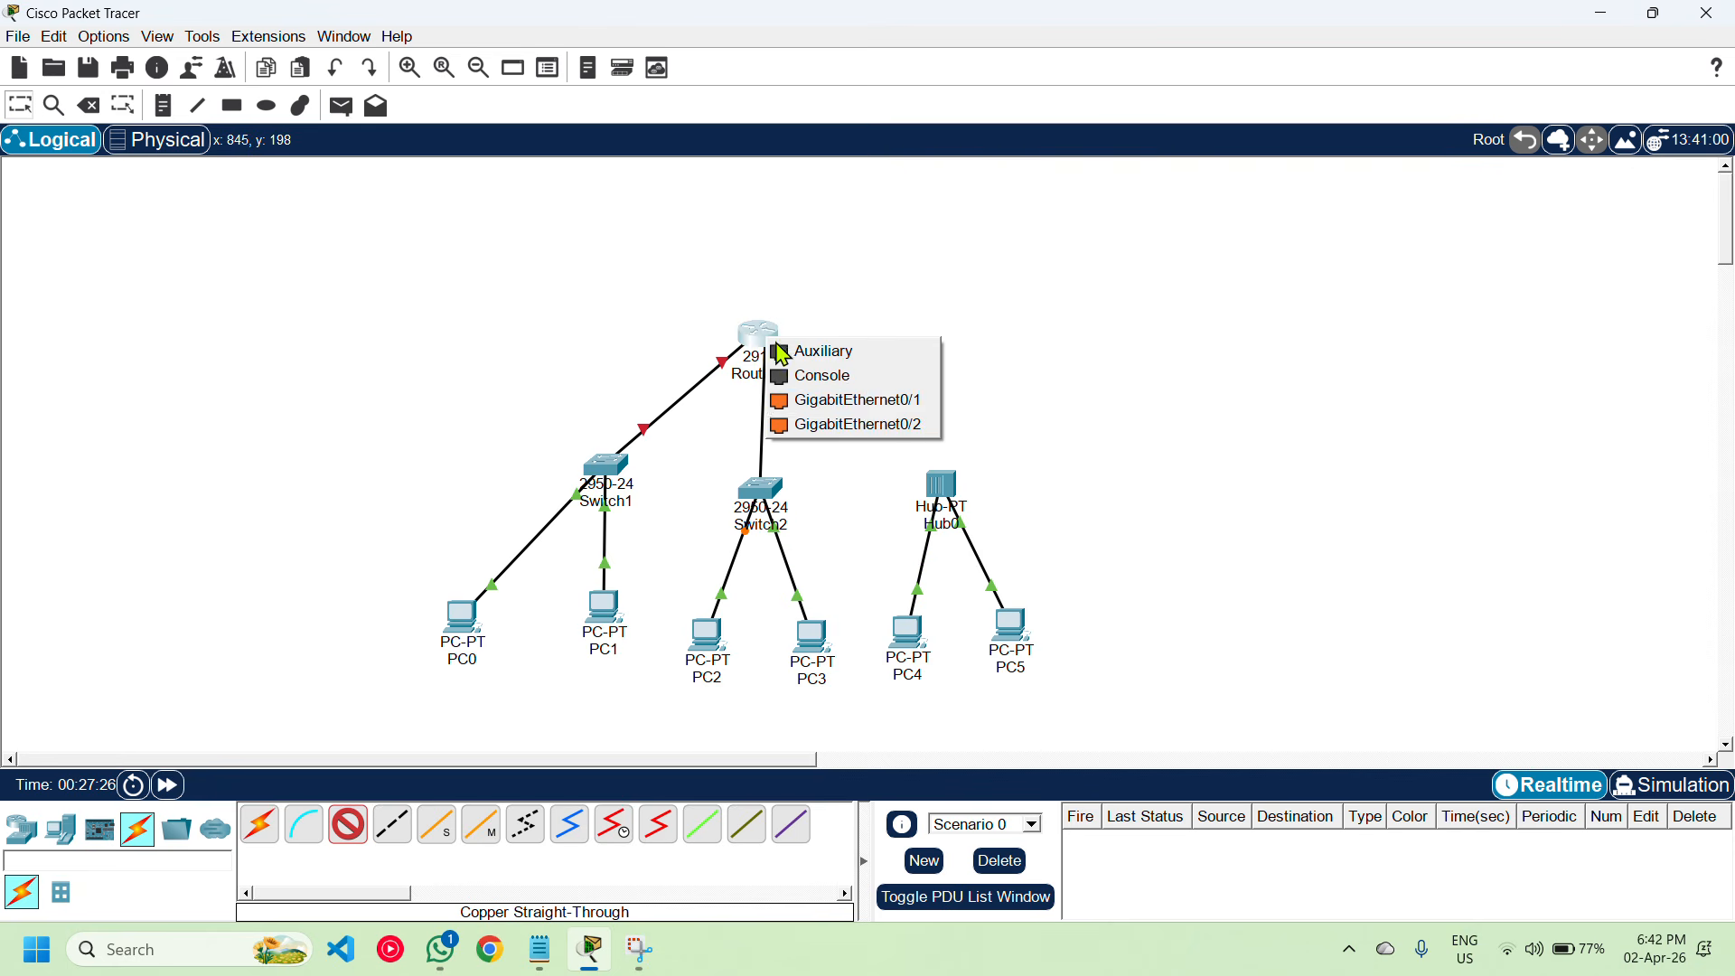
{"action": "left_click", "coordinate": [874, 409]}
Connect Hub0's FastEthernet2 to Router1's GigabitEthernet0/2 with a copper straight-through cable
{"action": "left_click", "coordinate": [347, 824]}
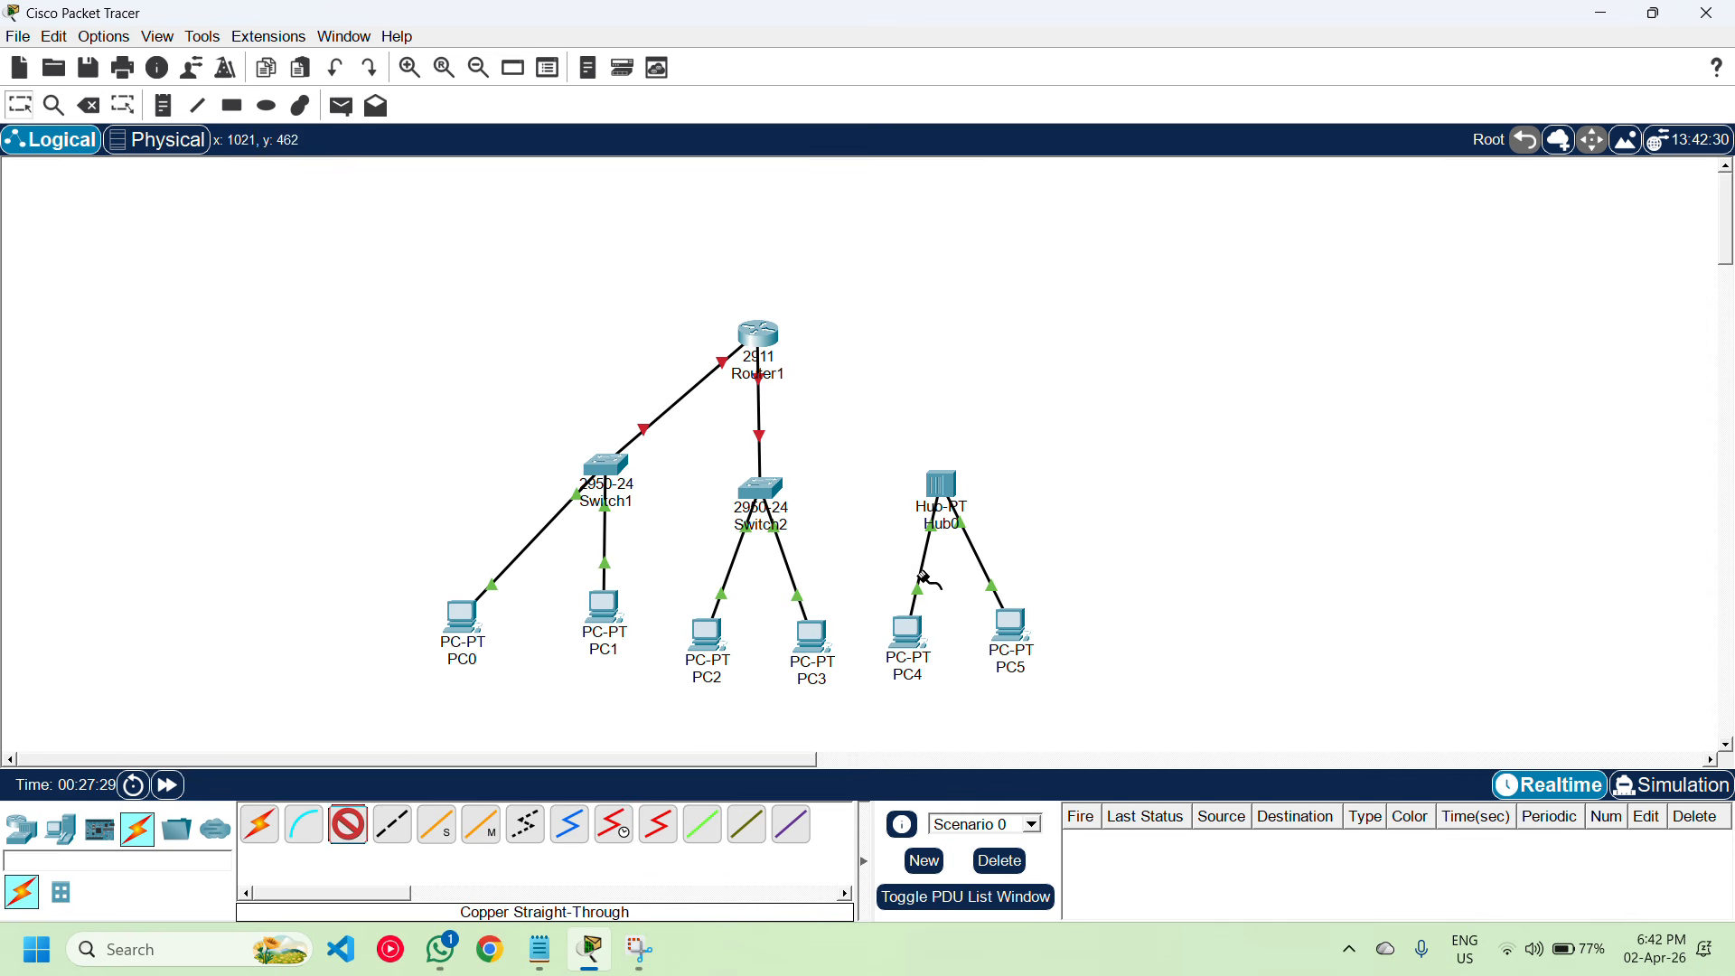
{"action": "left_click", "coordinate": [941, 488]}
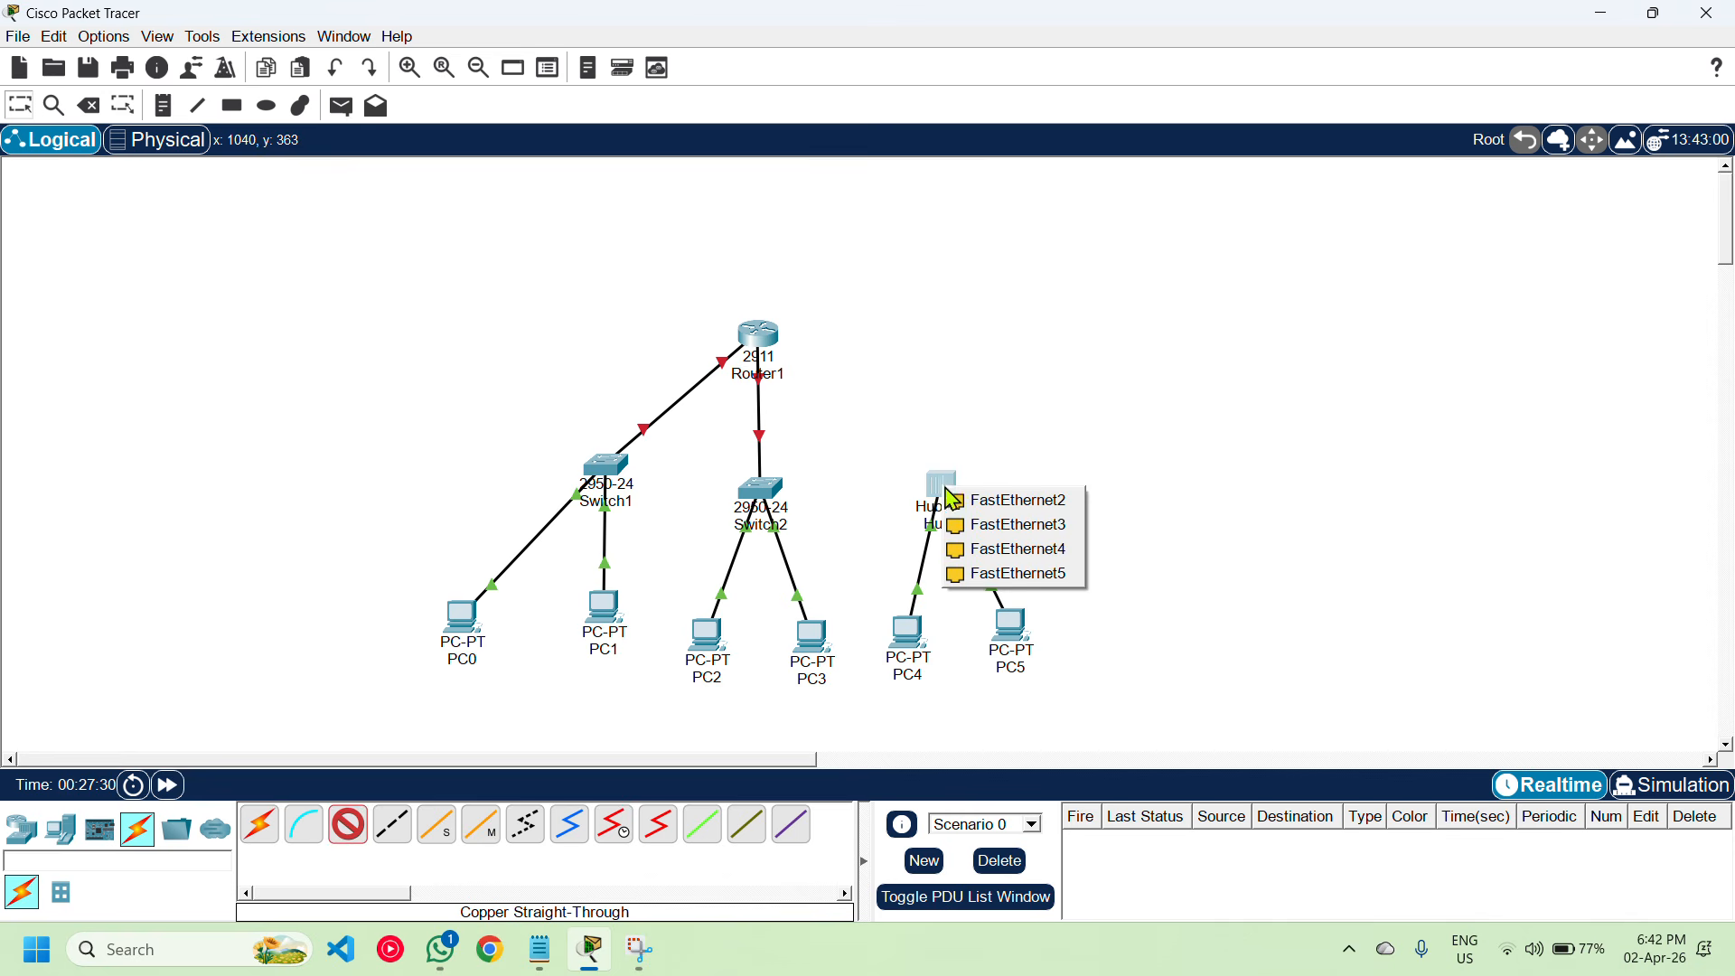
{"action": "left_click", "coordinate": [1038, 499]}
{"action": "left_click", "coordinate": [761, 336]}
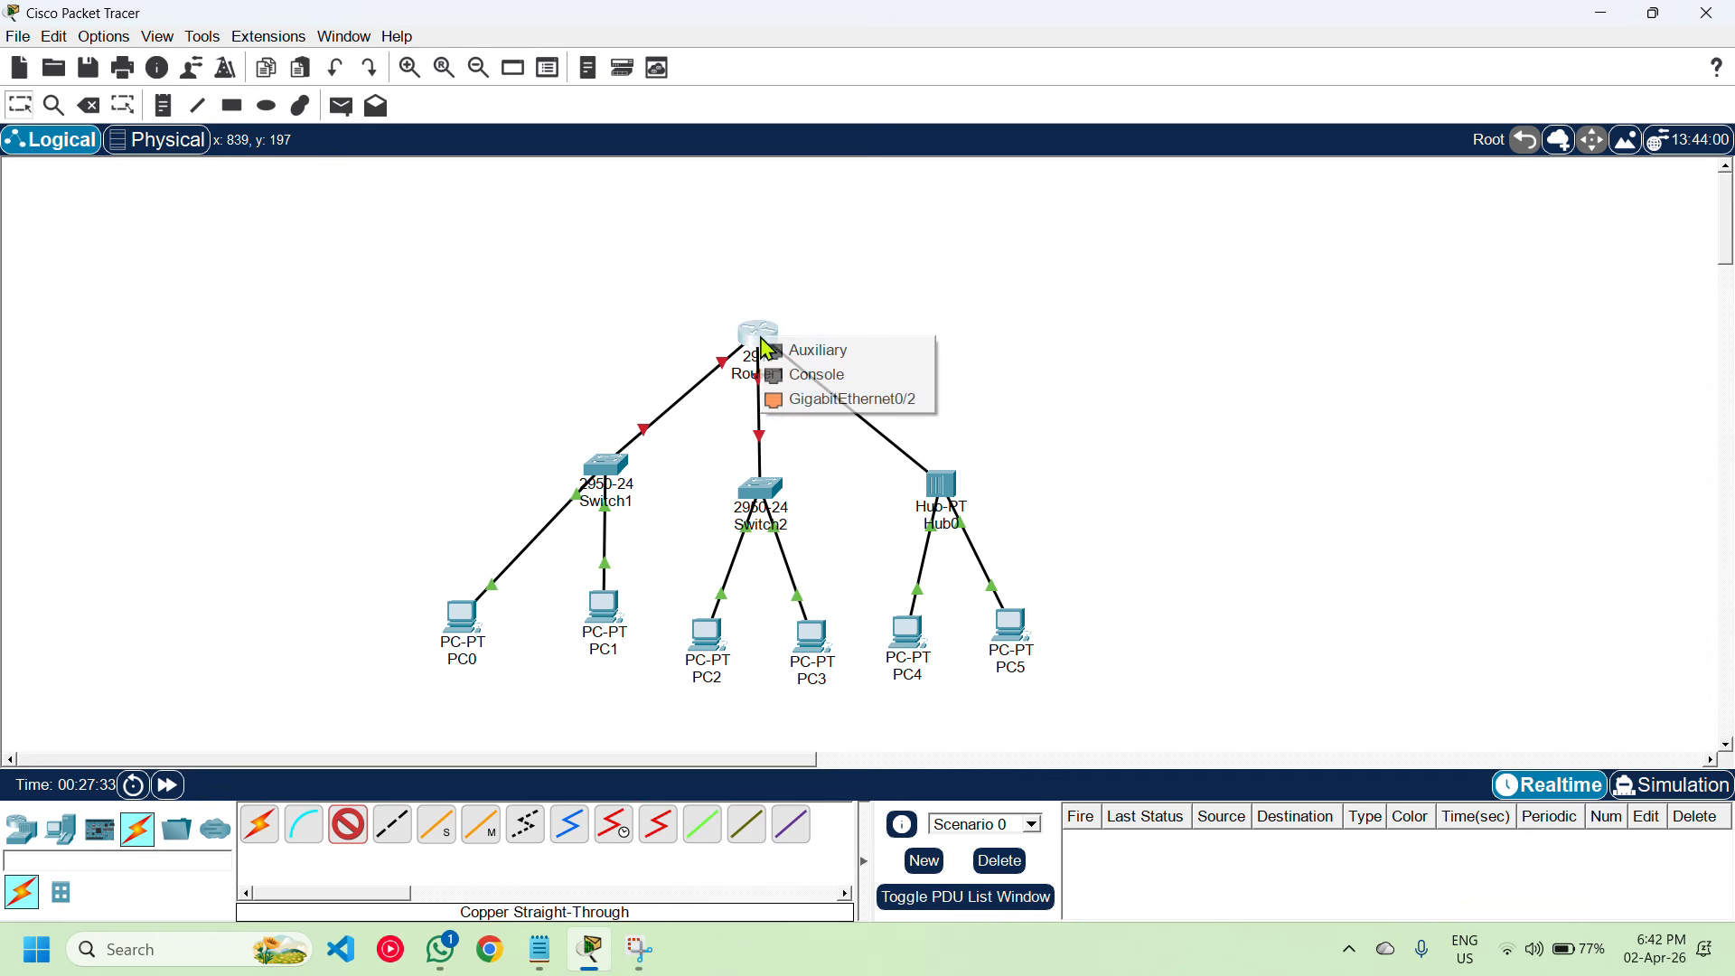
{"action": "left_click", "coordinate": [877, 403]}
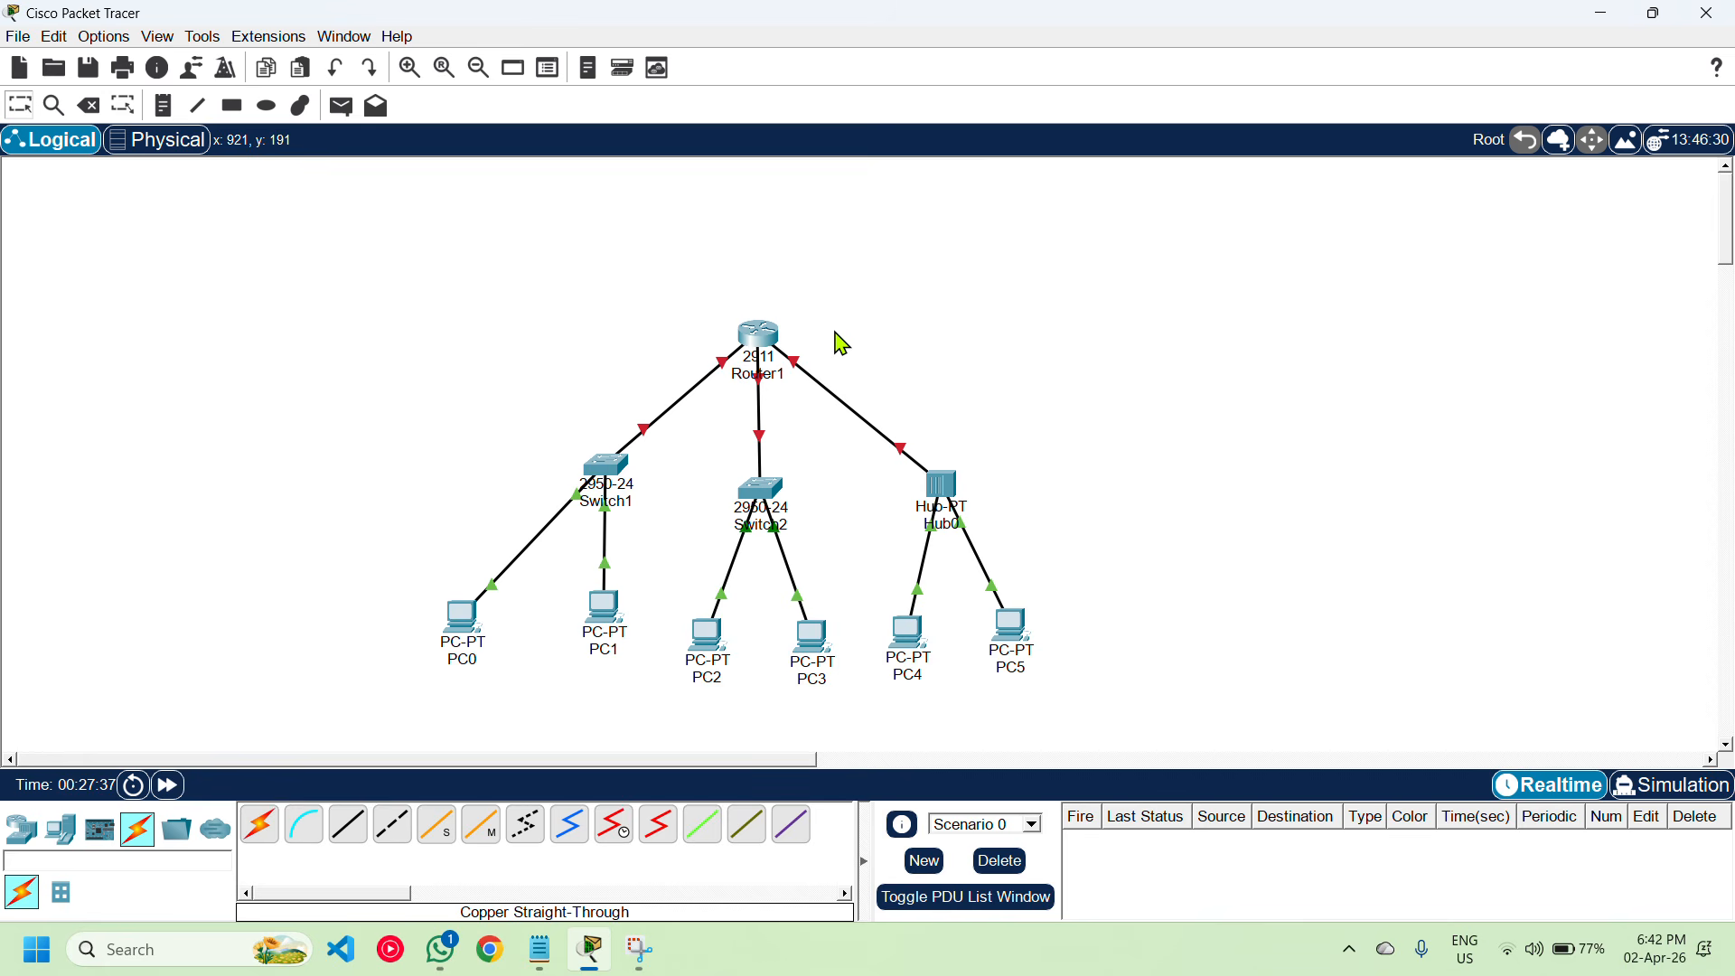
Configure Router1's GigabitEthernet0/0 with IPv4 address 192.168.1.1 and subnet mask 255.255.255.0, and turn the port on
{"action": "left_click", "coordinate": [769, 337]}
{"action": "left_click", "coordinate": [597, 102]}
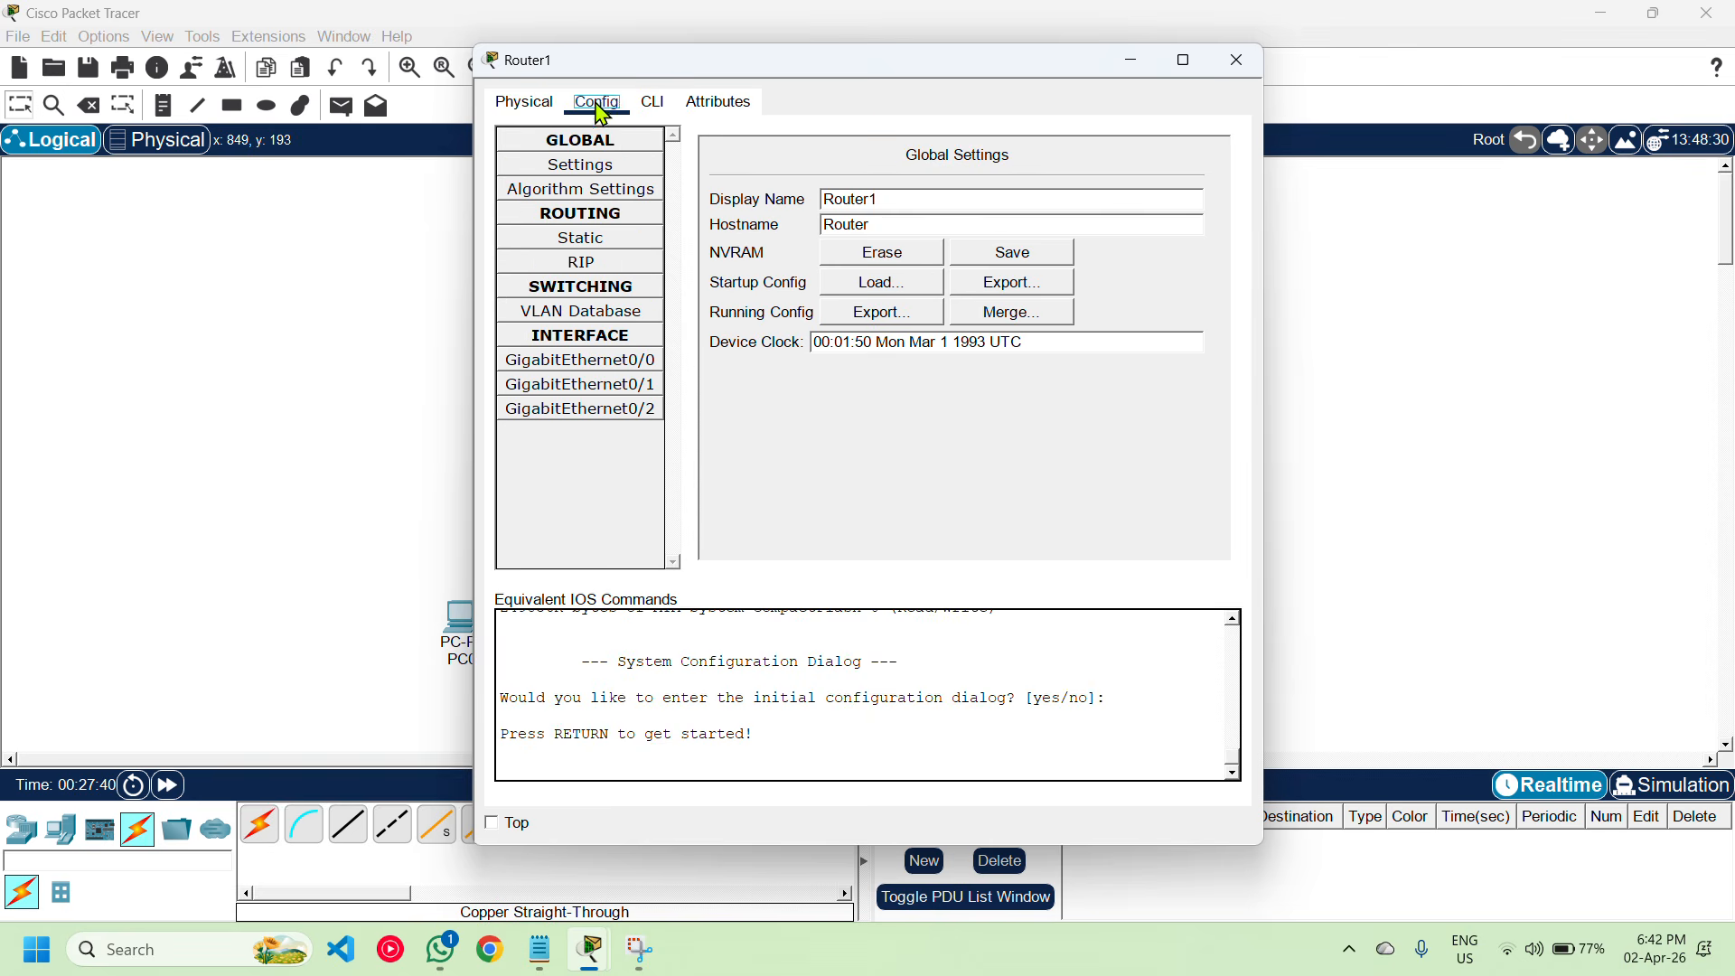
{"action": "left_click", "coordinate": [623, 372]}
{"action": "left_click", "coordinate": [1029, 289]}
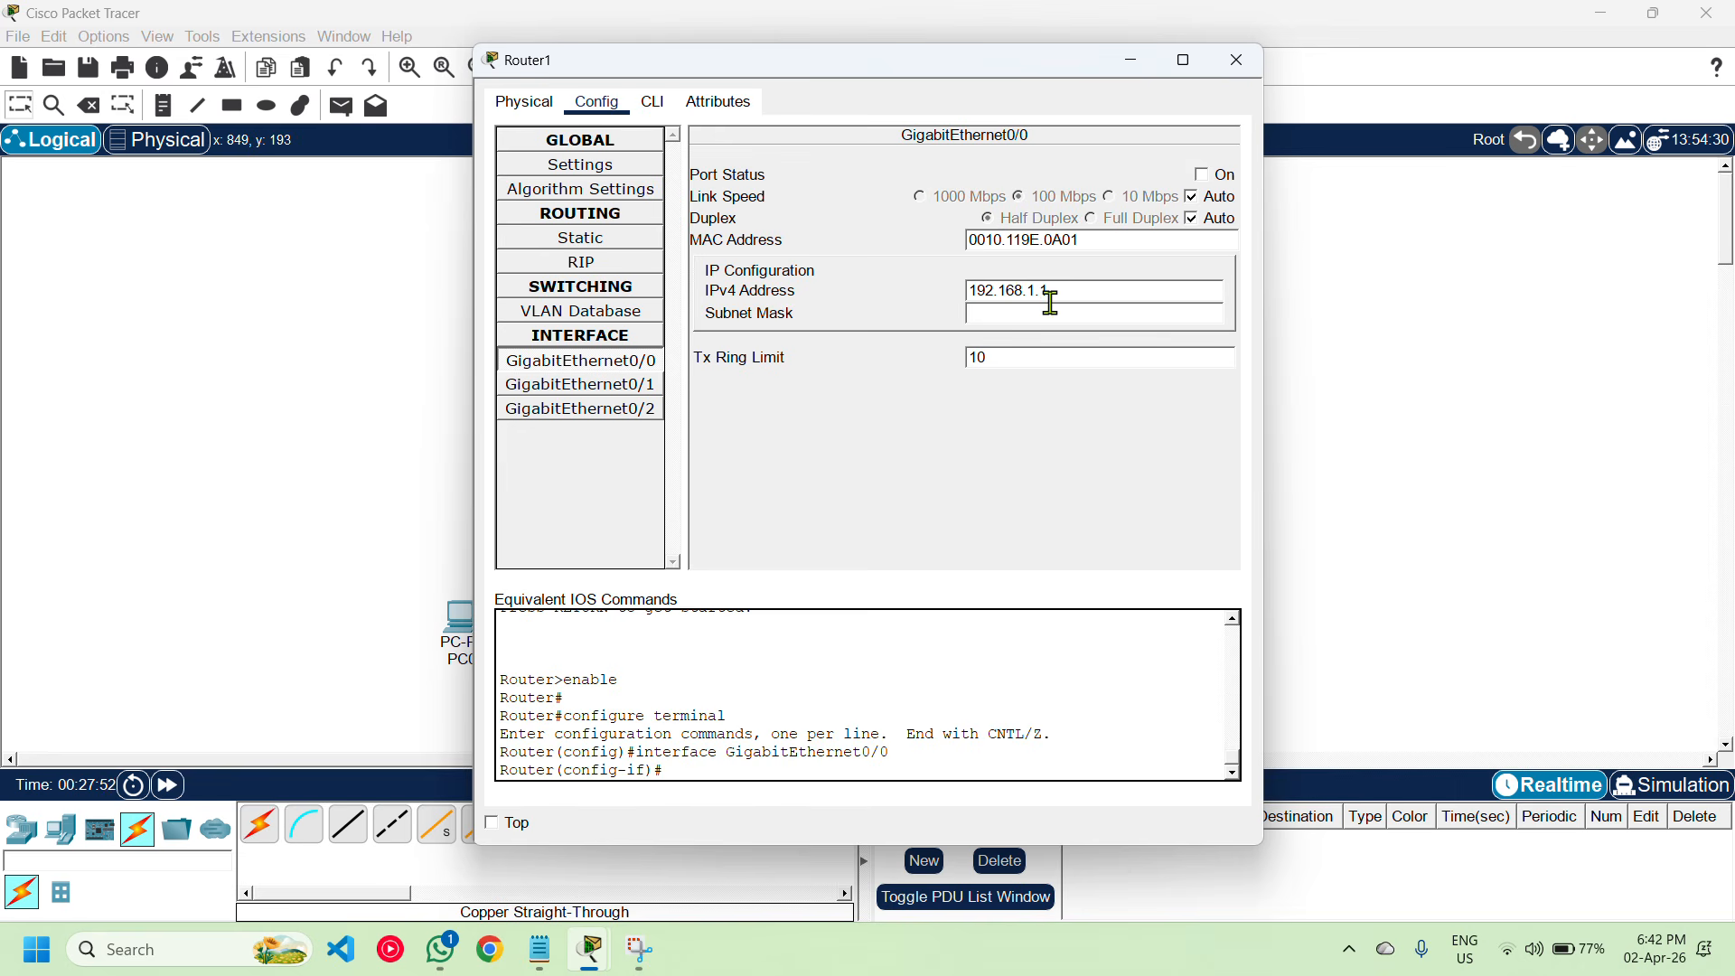
{"action": "left_click", "coordinate": [1049, 314]}
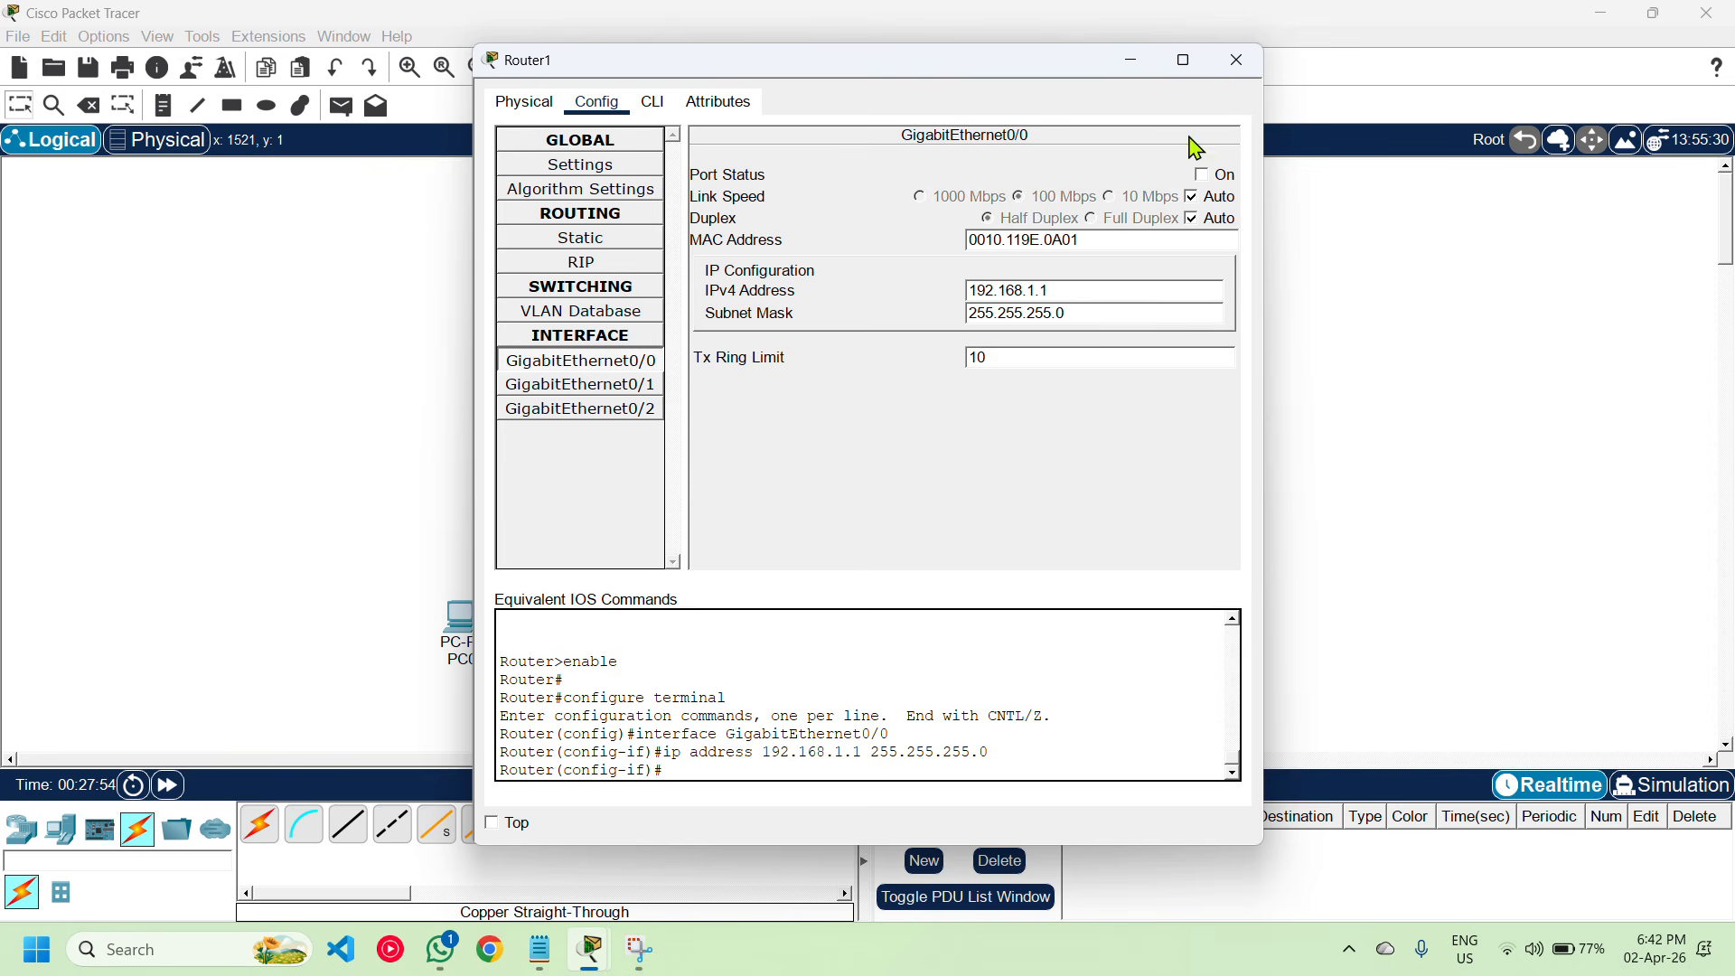
{"action": "left_click", "coordinate": [1202, 175]}
Try to assign IPv4 address 192.168.1.2 with mask 255.255.255.0 to Router1's GigabitEthernet0/1
{"action": "left_click", "coordinate": [640, 391]}
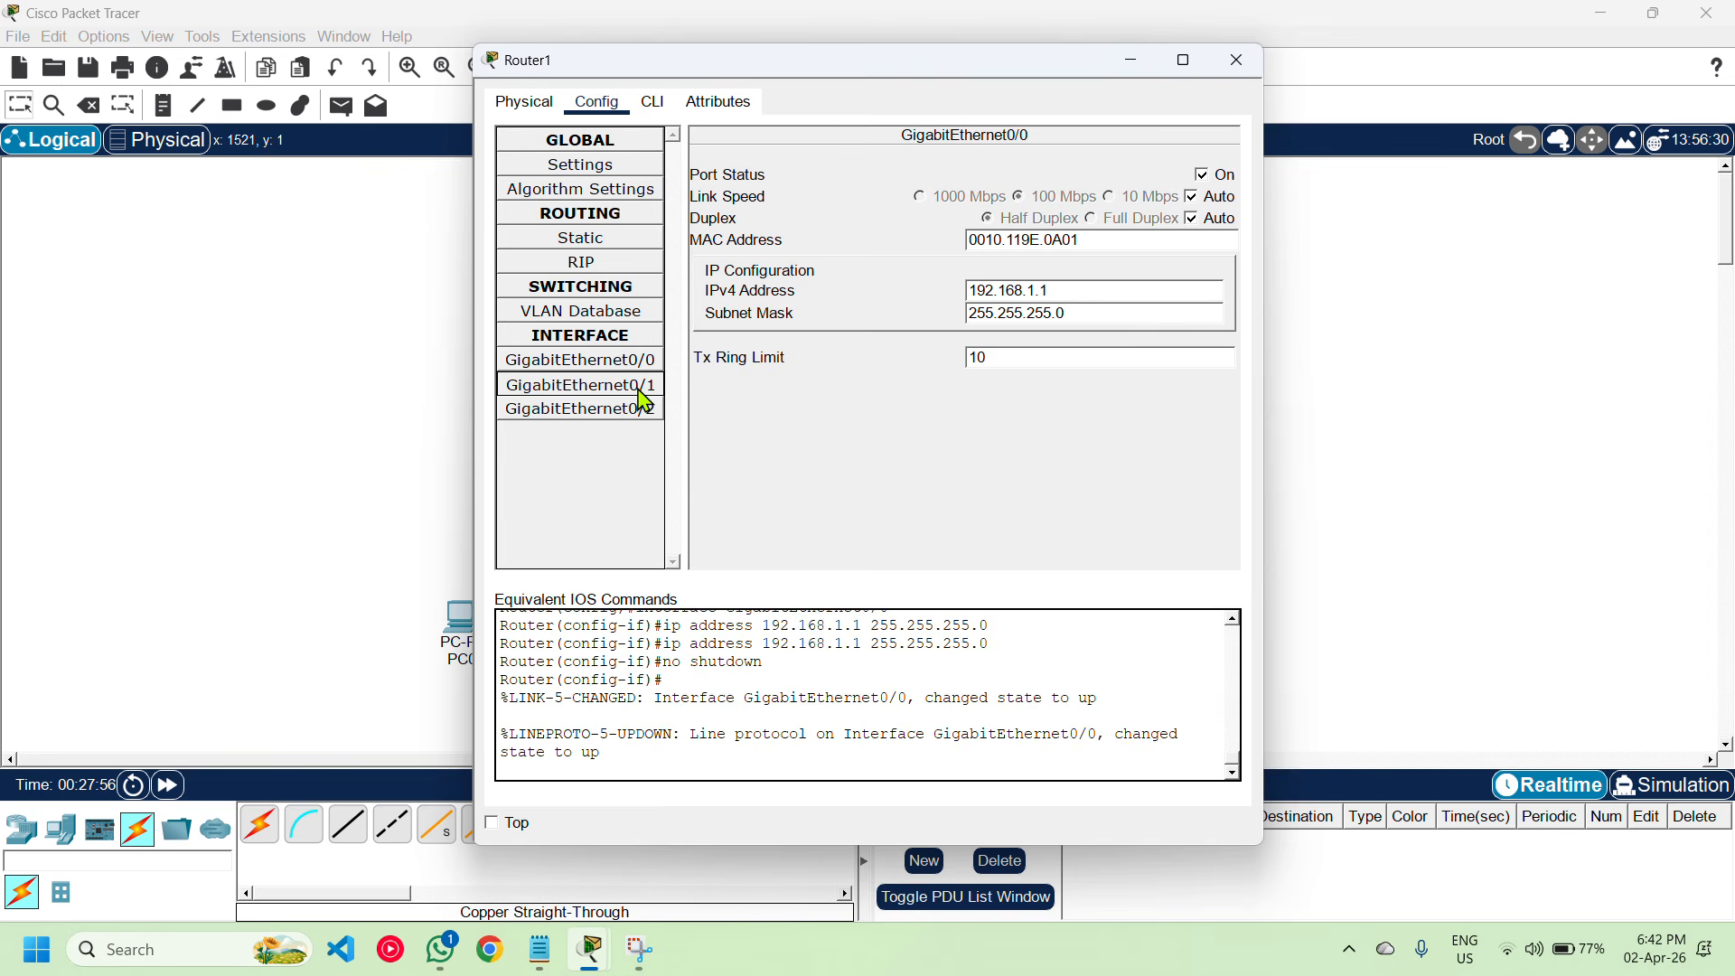
{"action": "left_click", "coordinate": [1013, 289]}
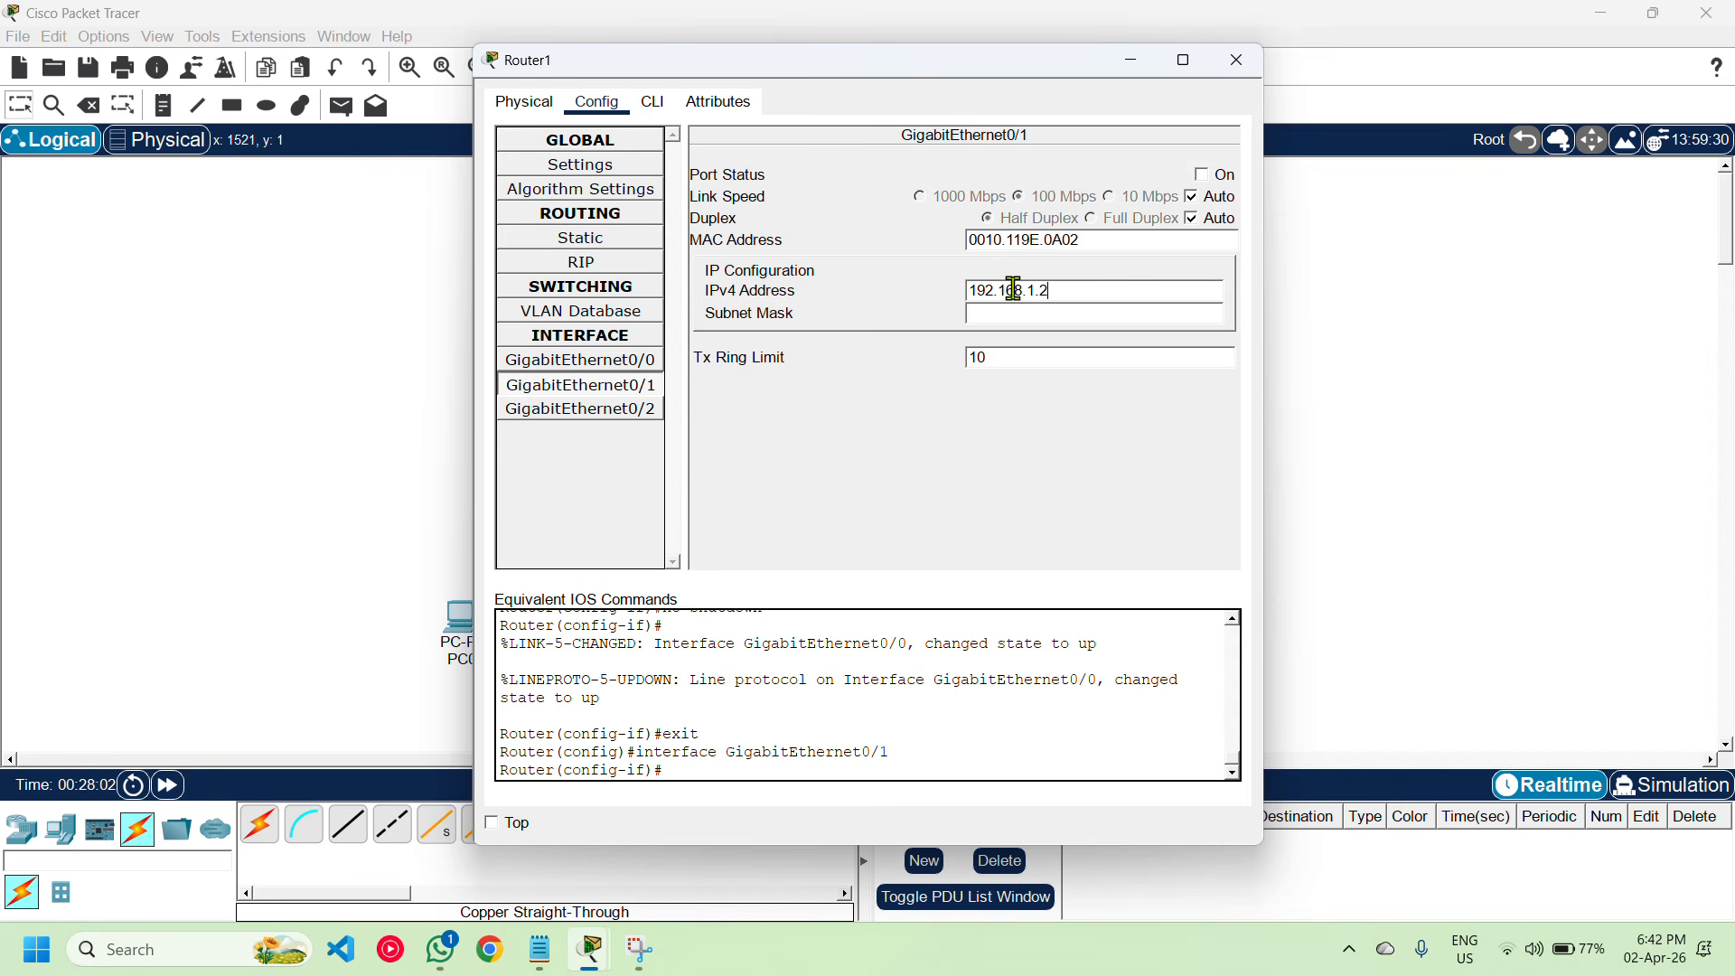
{"action": "left_click", "coordinate": [1204, 175]}
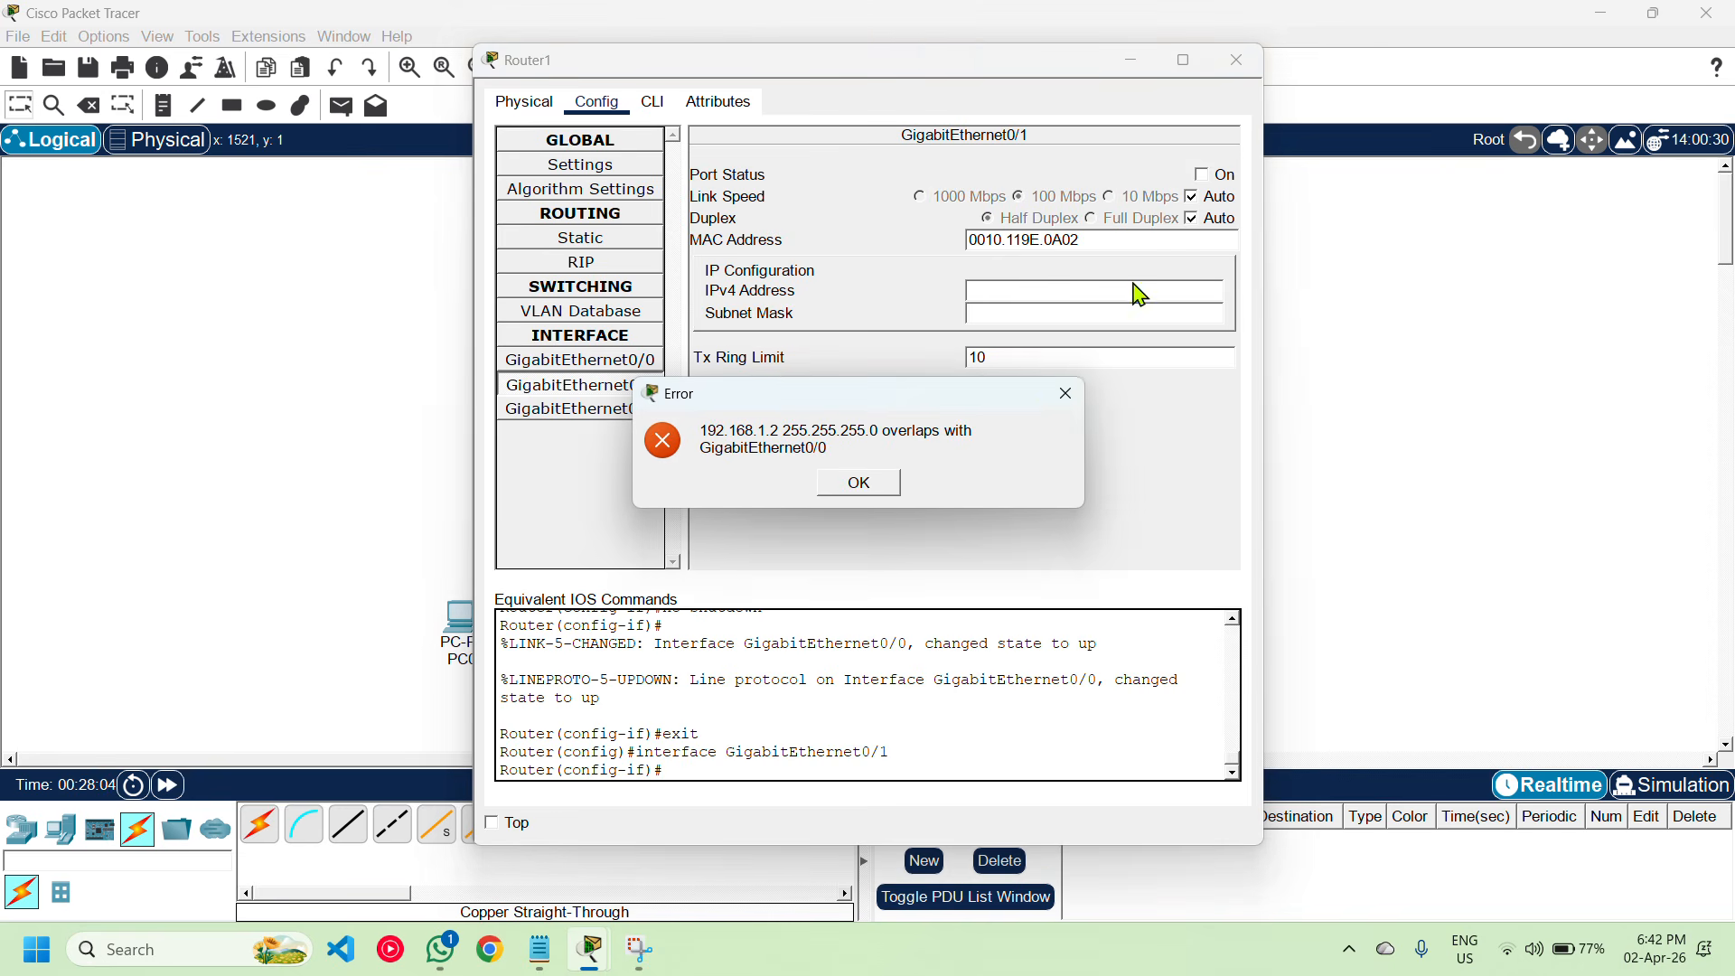
{"action": "left_click", "coordinate": [1063, 394]}
Configure Router1's GigabitEthernet0/1 with IPv4 address 192.168.2.1 and subnet mask 255.255.255.0, and turn the port on
{"action": "left_click", "coordinate": [1049, 291]}
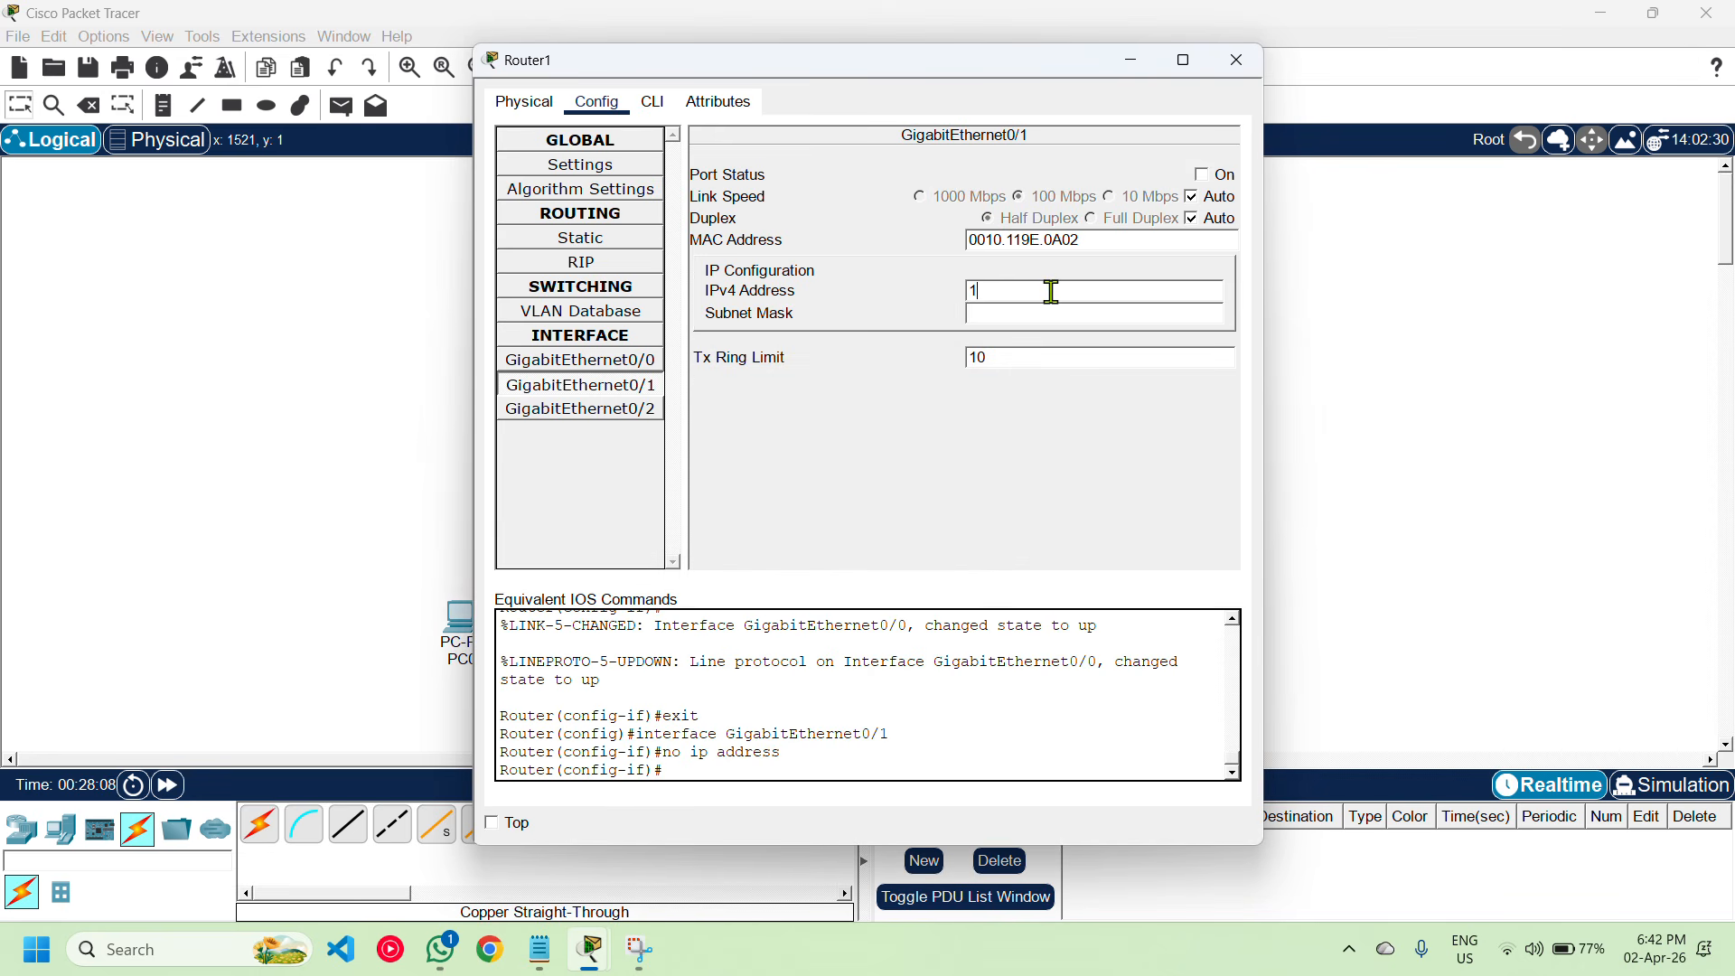
{"action": "type", "text": "192.168.2.1"}
{"action": "left_click", "coordinate": [1062, 313]}
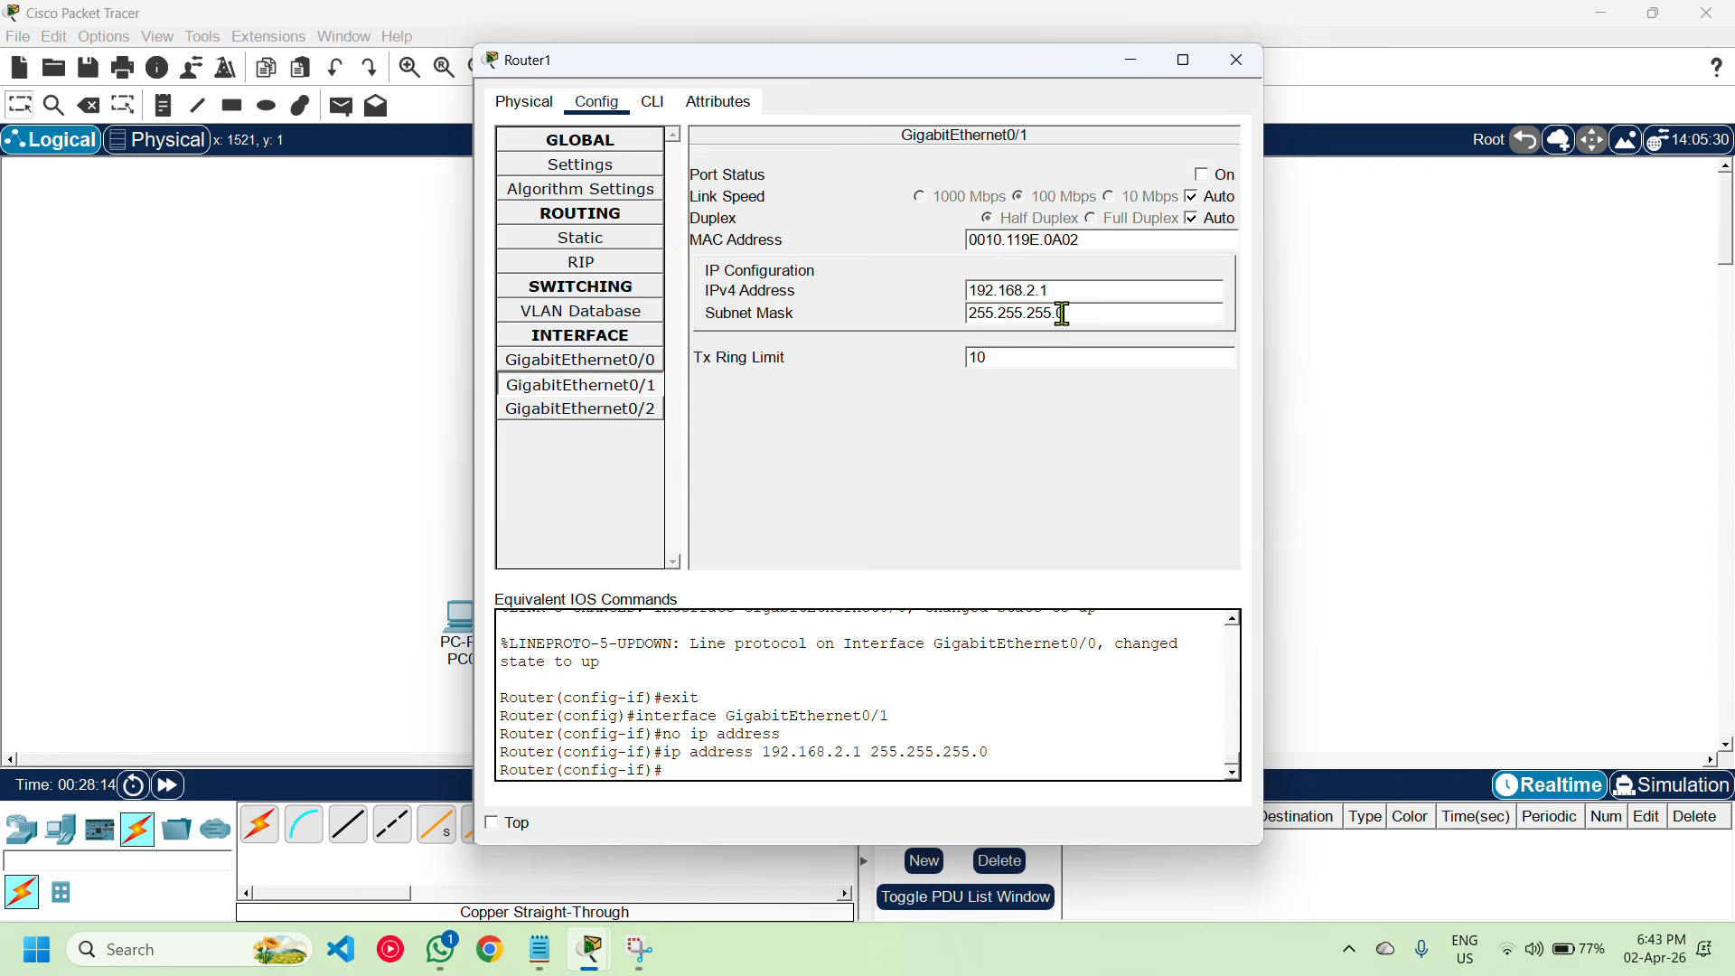
{"action": "left_click", "coordinate": [1203, 174]}
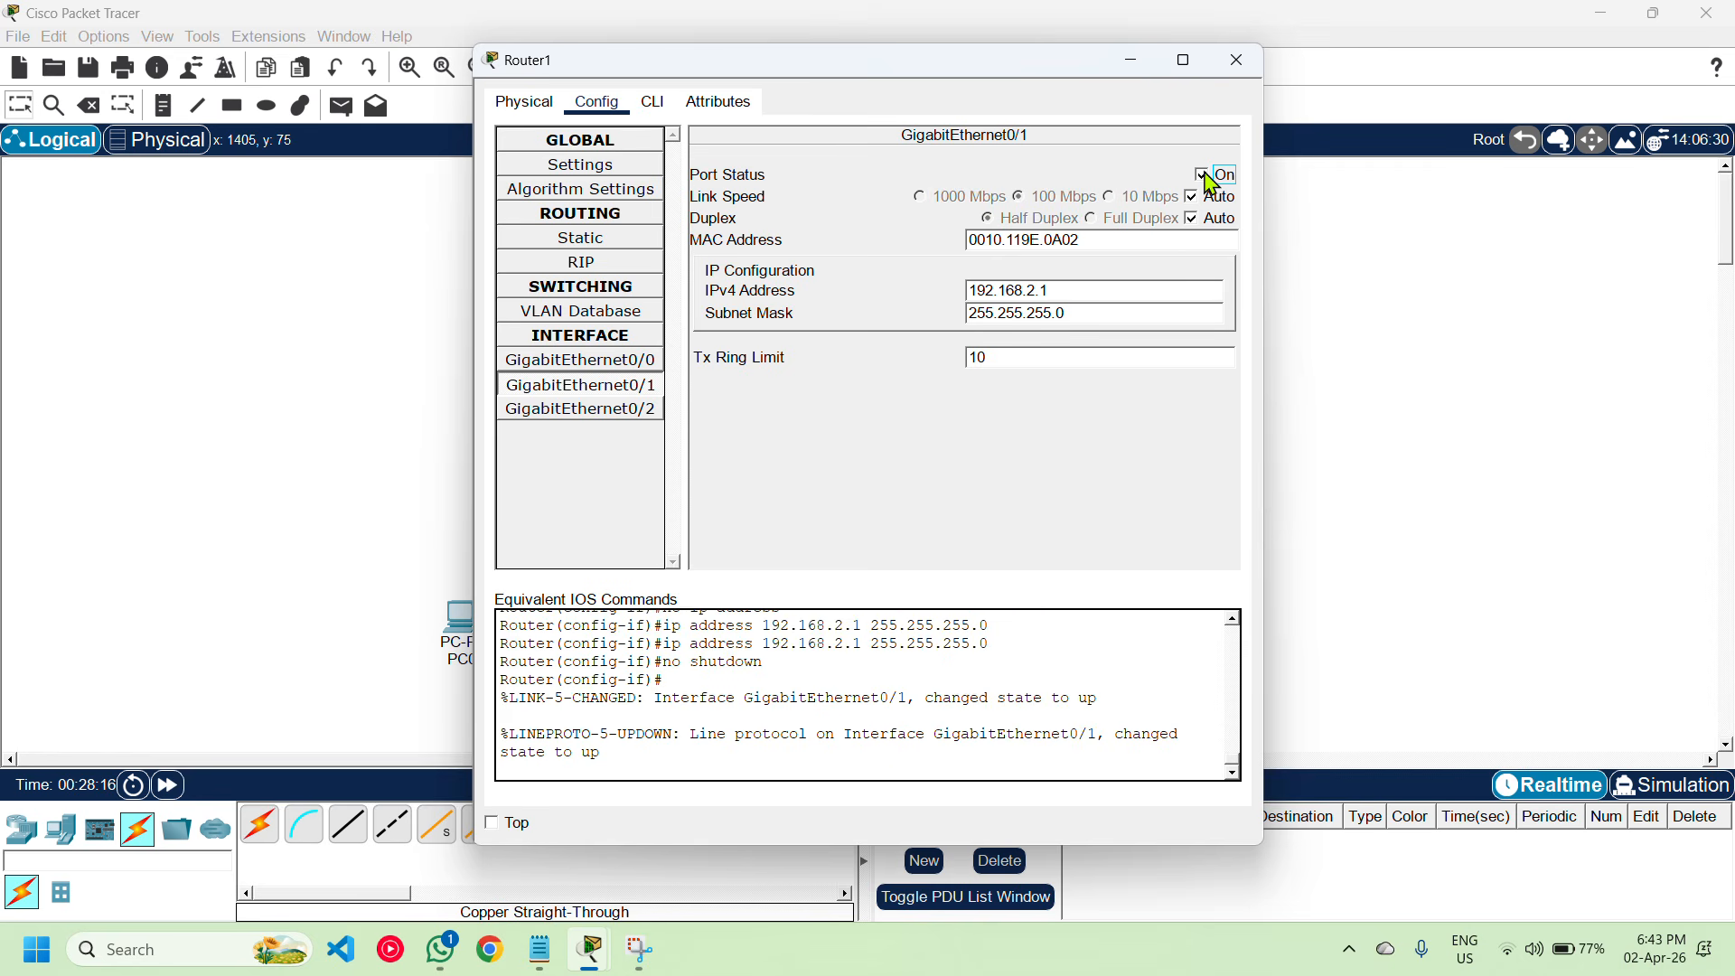
Configure Router1's GigabitEthernet0/2 with IPv4 address 192.168.3.1 and mask 255.255.255.0, turn the port on, and close the router's configuration
{"action": "left_click", "coordinate": [649, 408]}
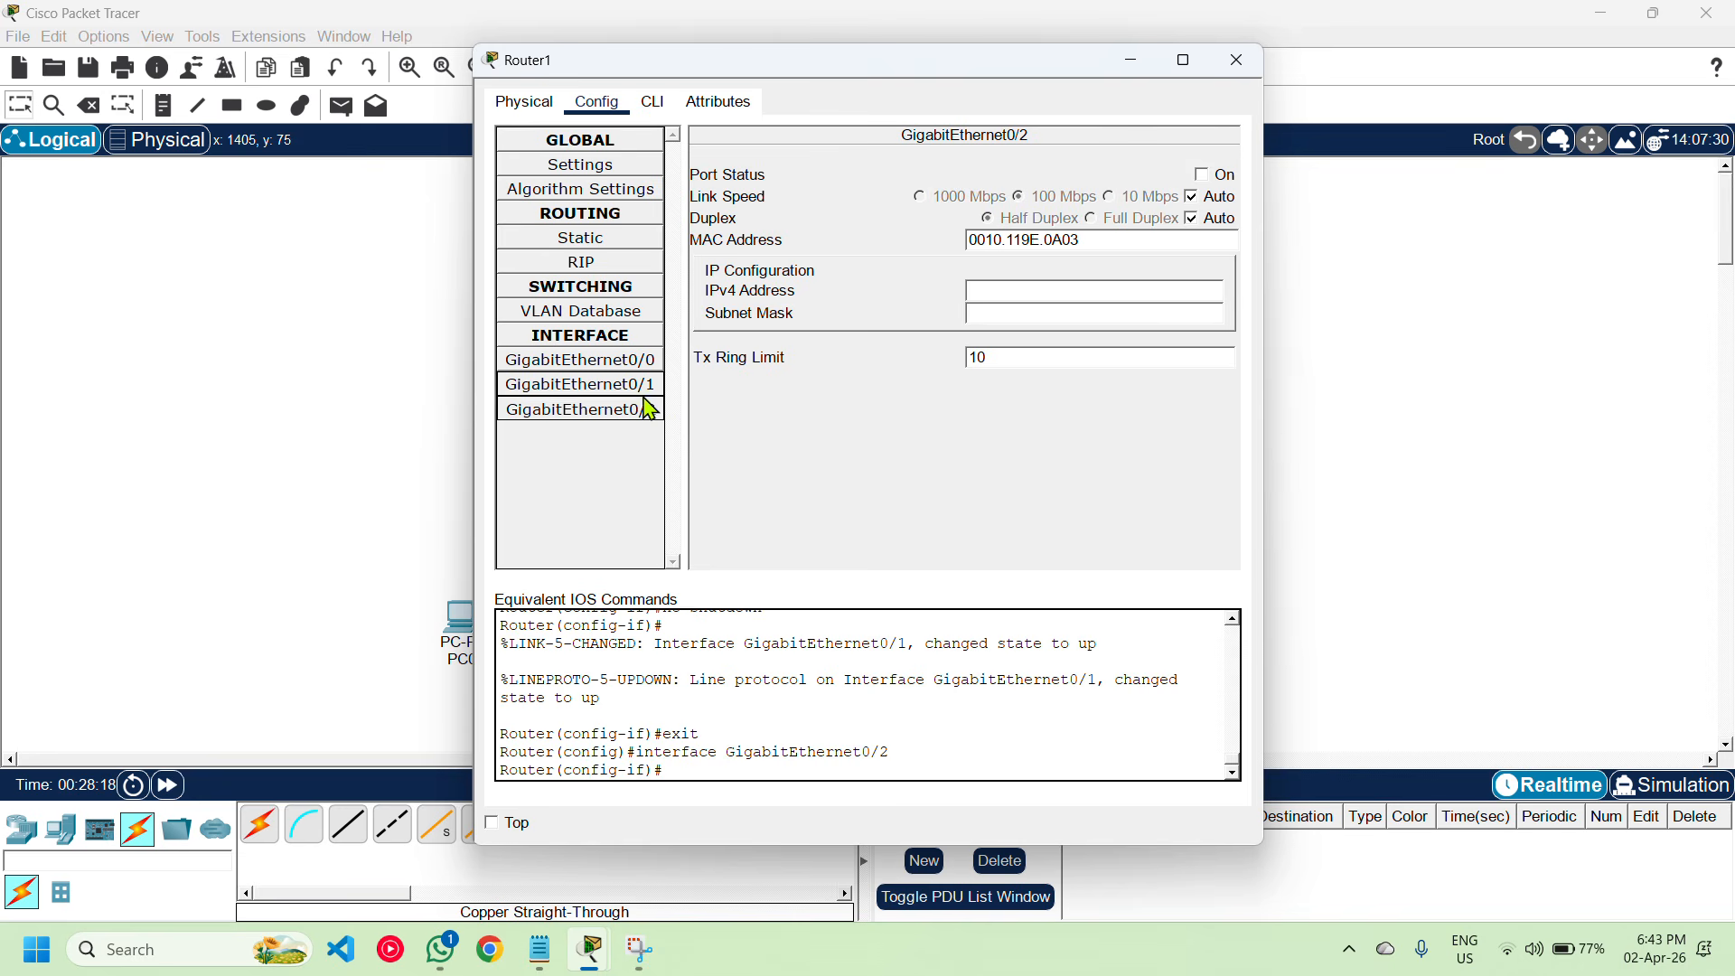
{"action": "left_click", "coordinate": [1010, 295]}
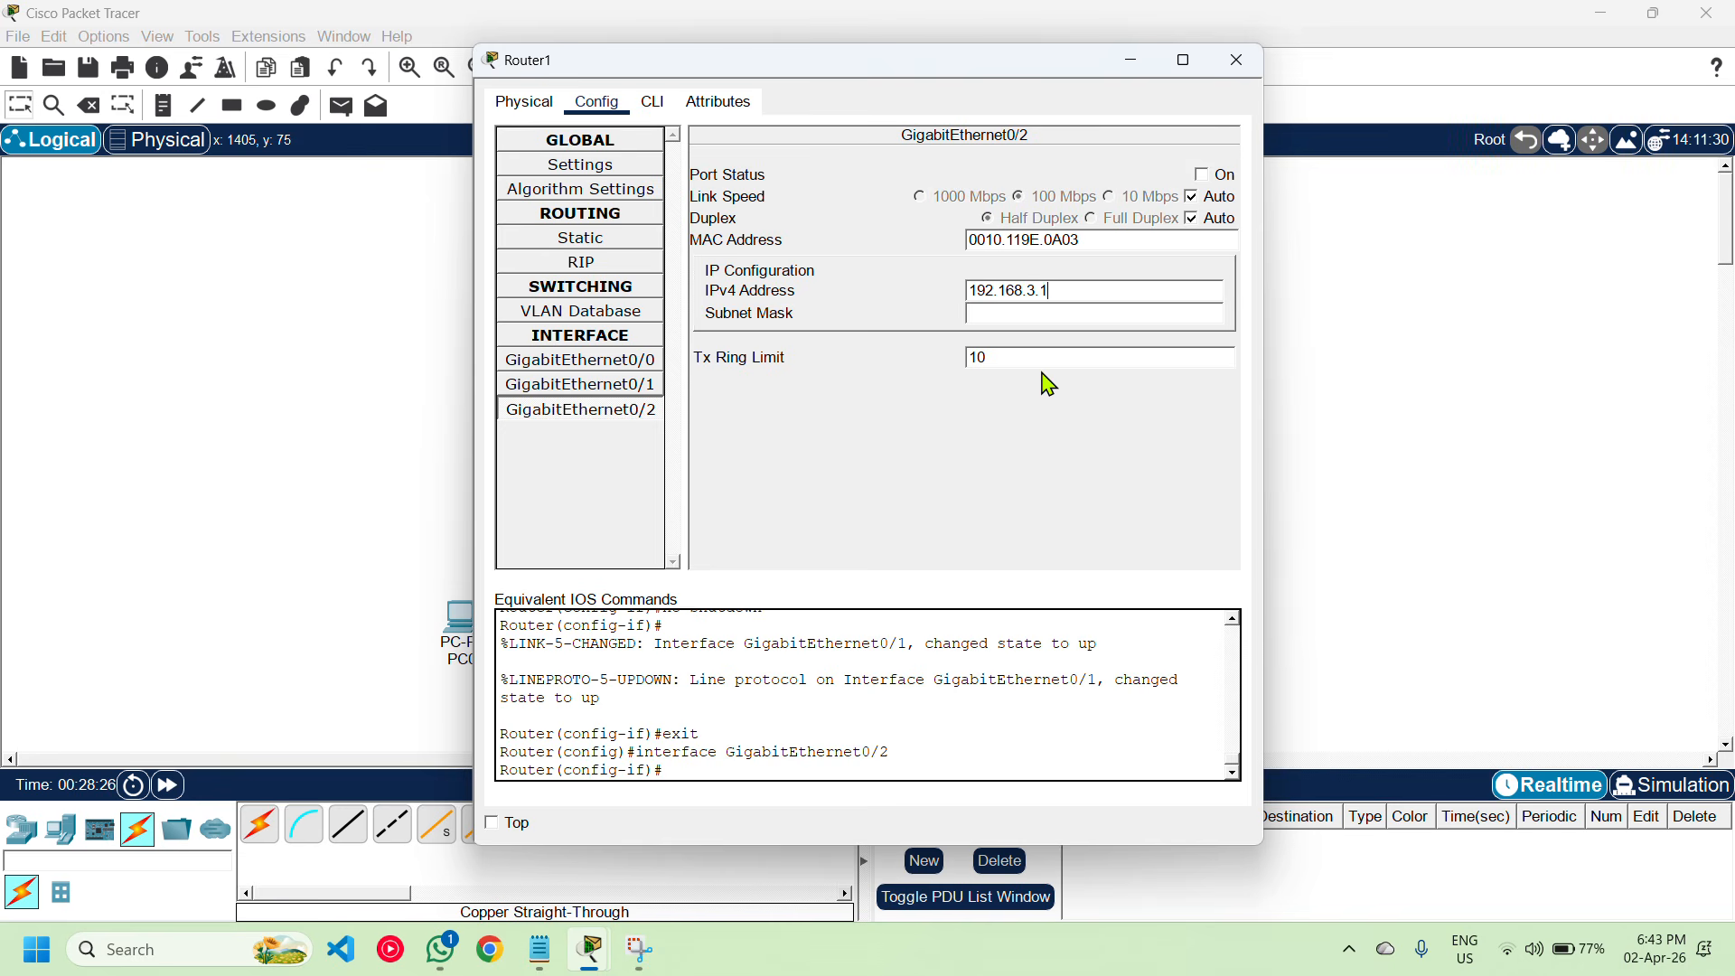
{"action": "type", "text": "192.168.3.1"}
{"action": "key", "text": "Tab"}
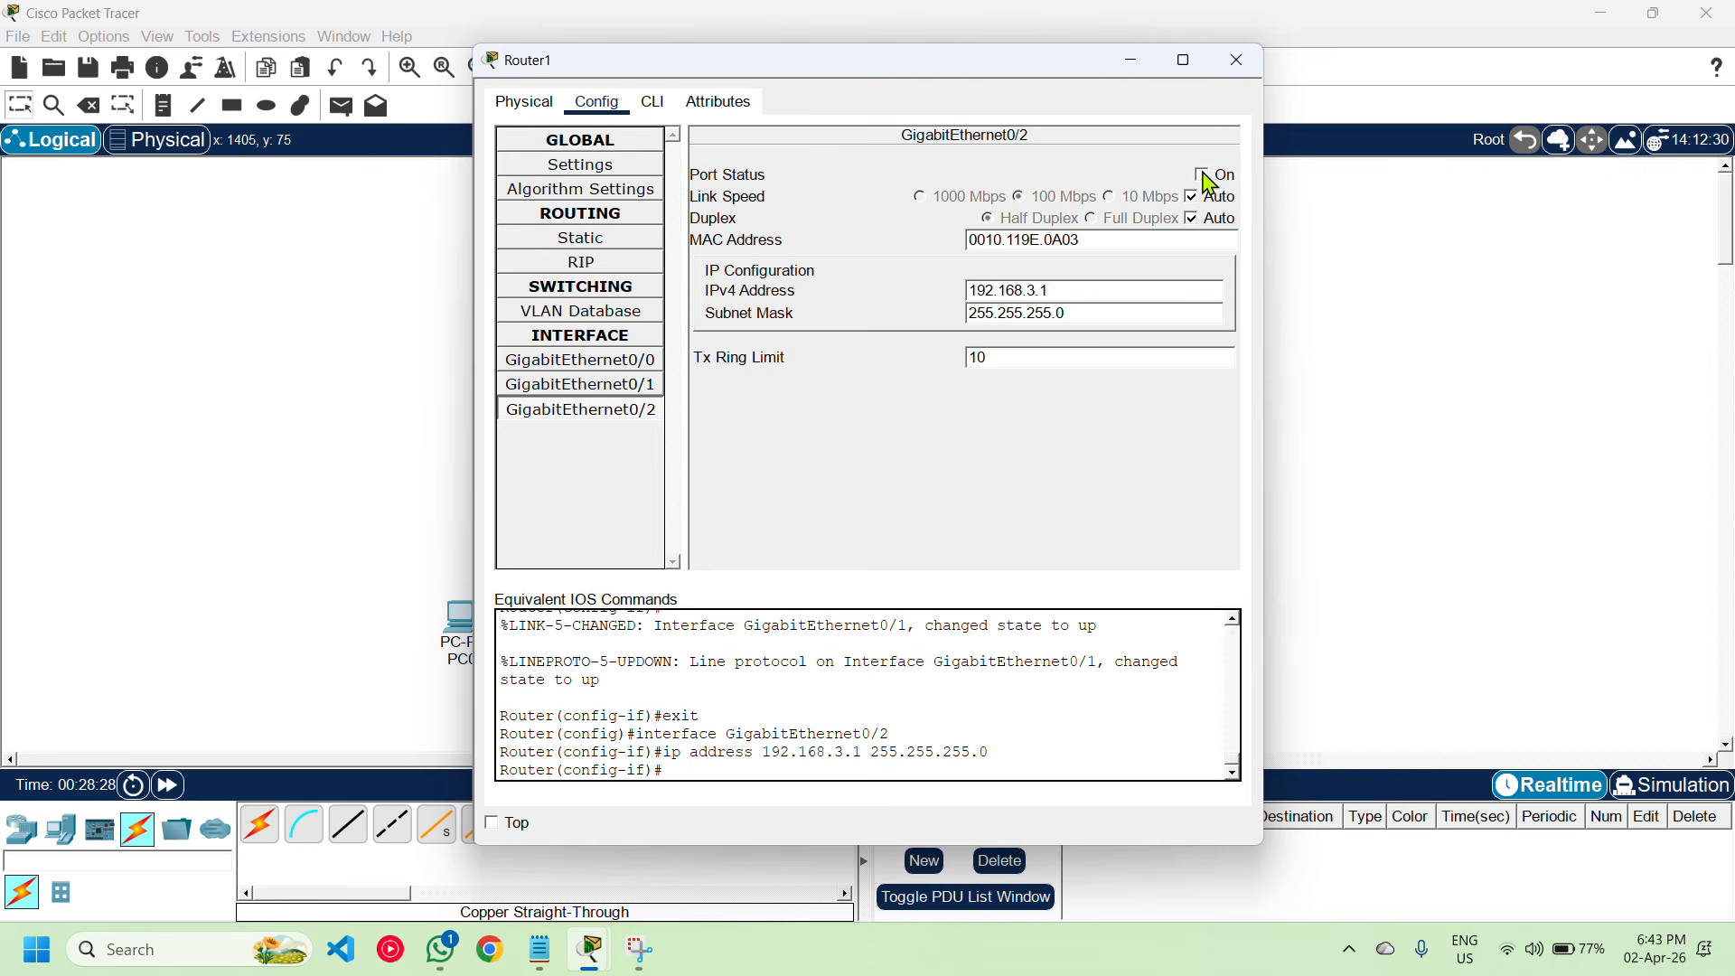
{"action": "left_click", "coordinate": [1204, 175]}
{"action": "left_click", "coordinate": [639, 361]}
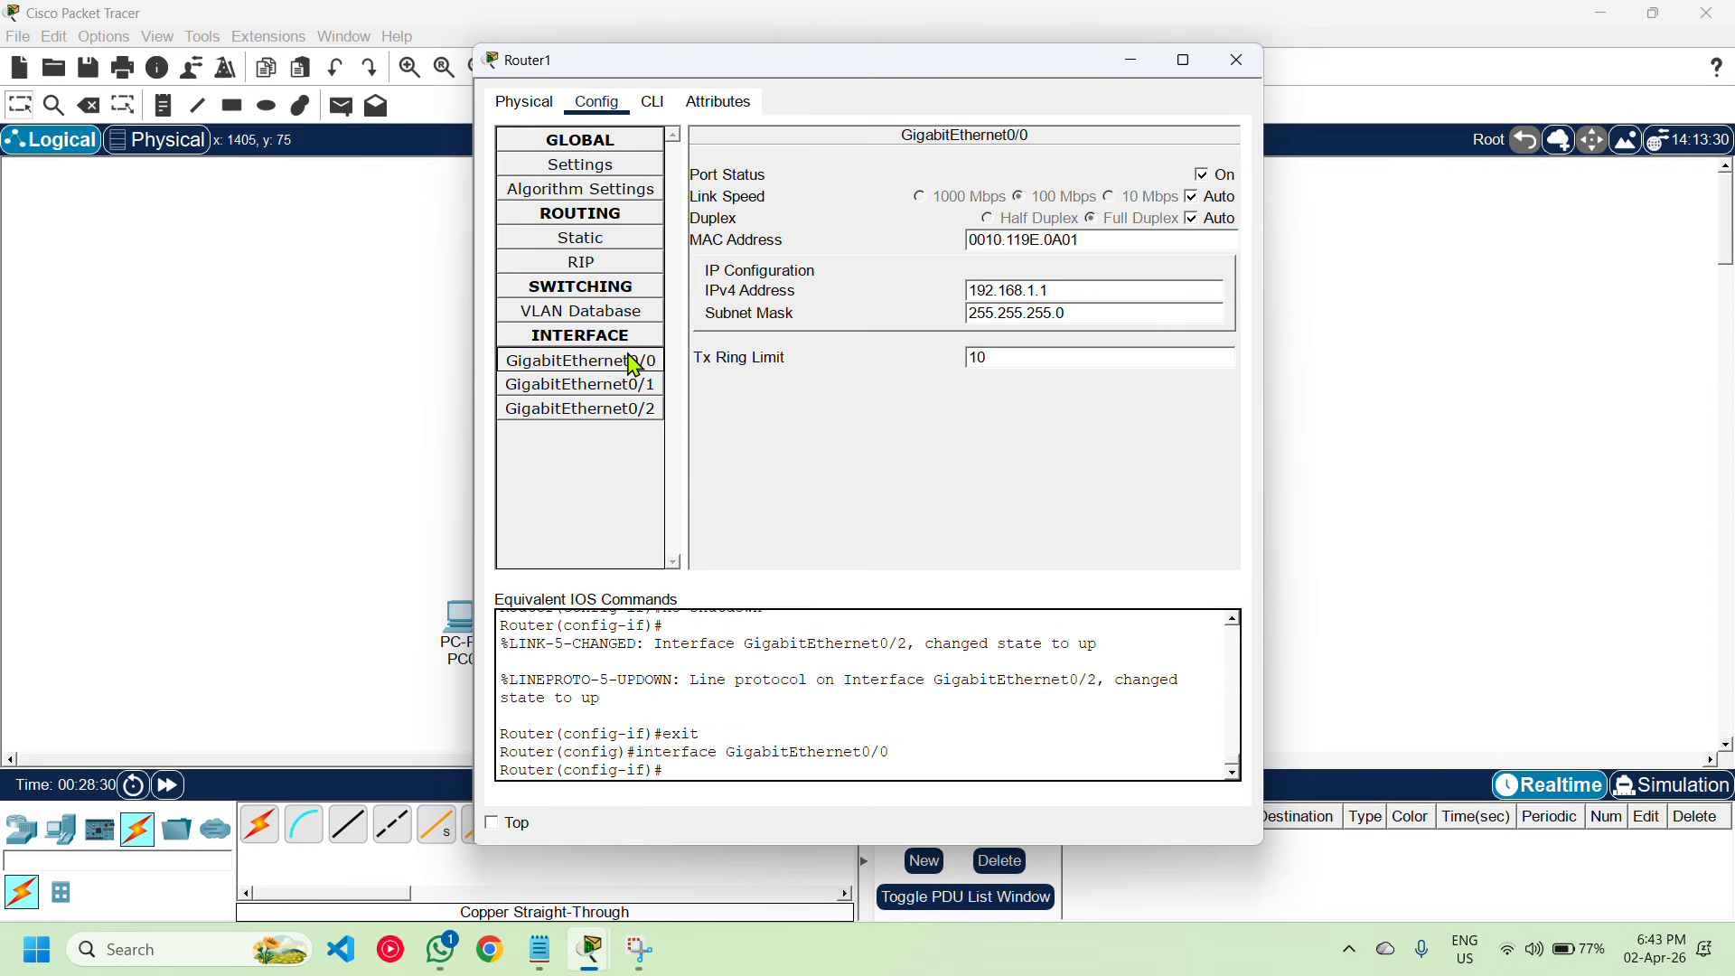
{"action": "left_click", "coordinate": [648, 383]}
{"action": "left_click", "coordinate": [642, 411]}
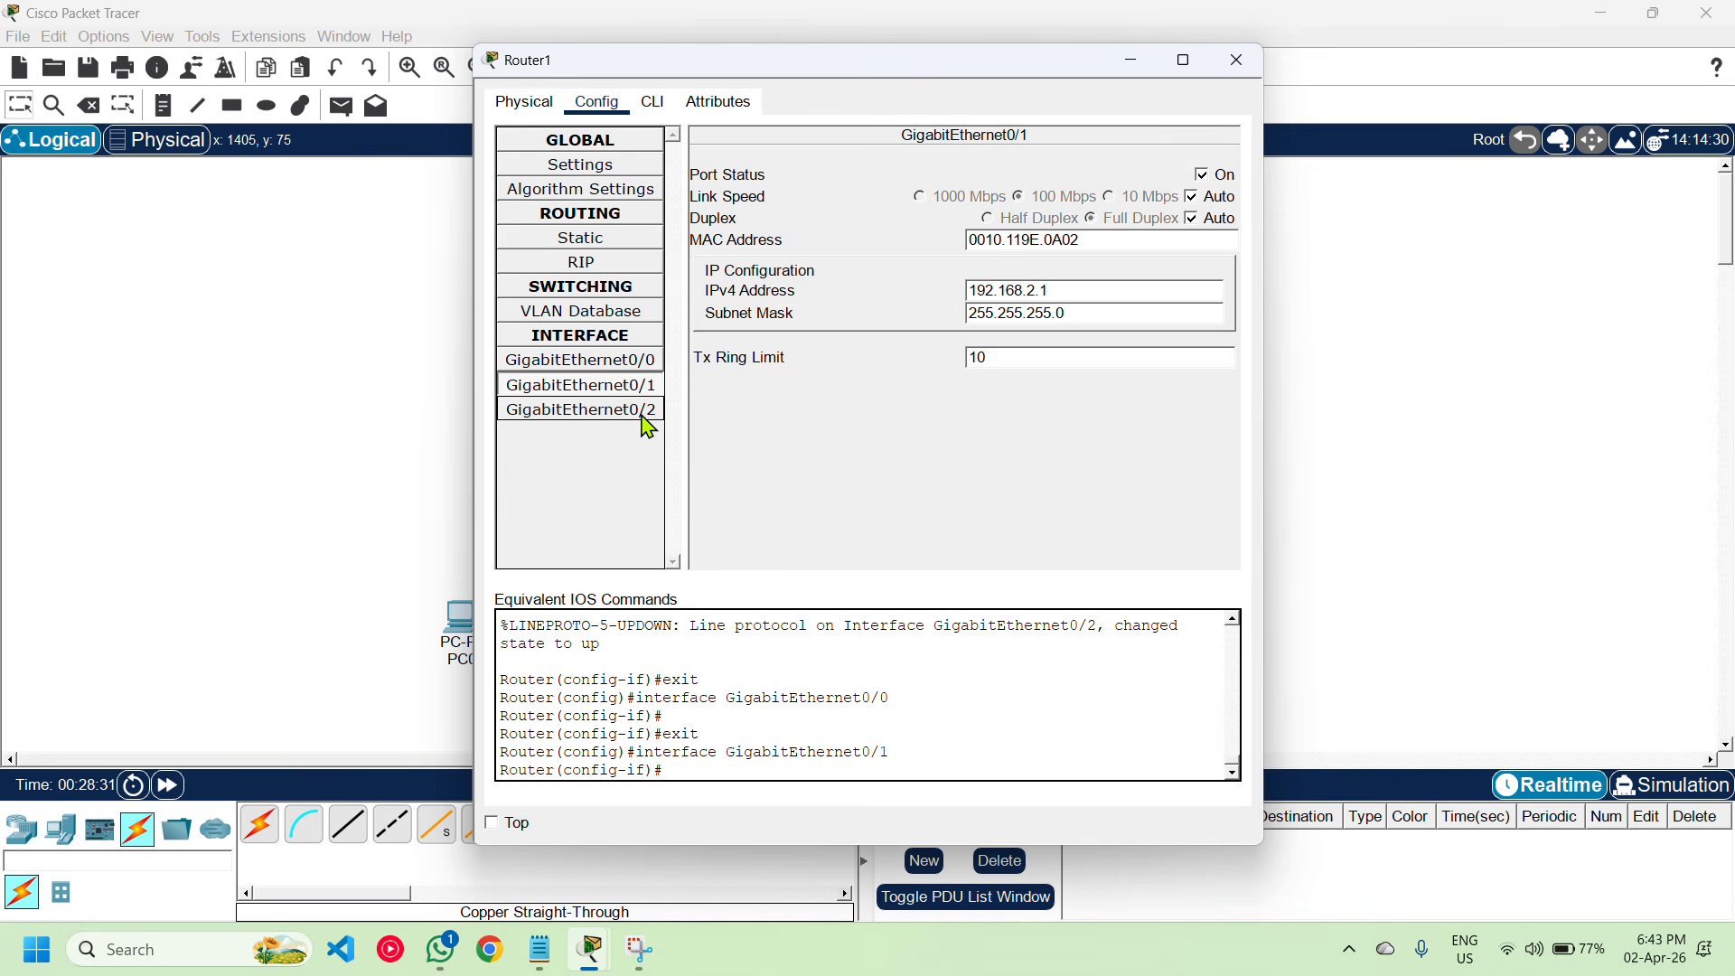
{"action": "left_click", "coordinate": [1237, 61]}
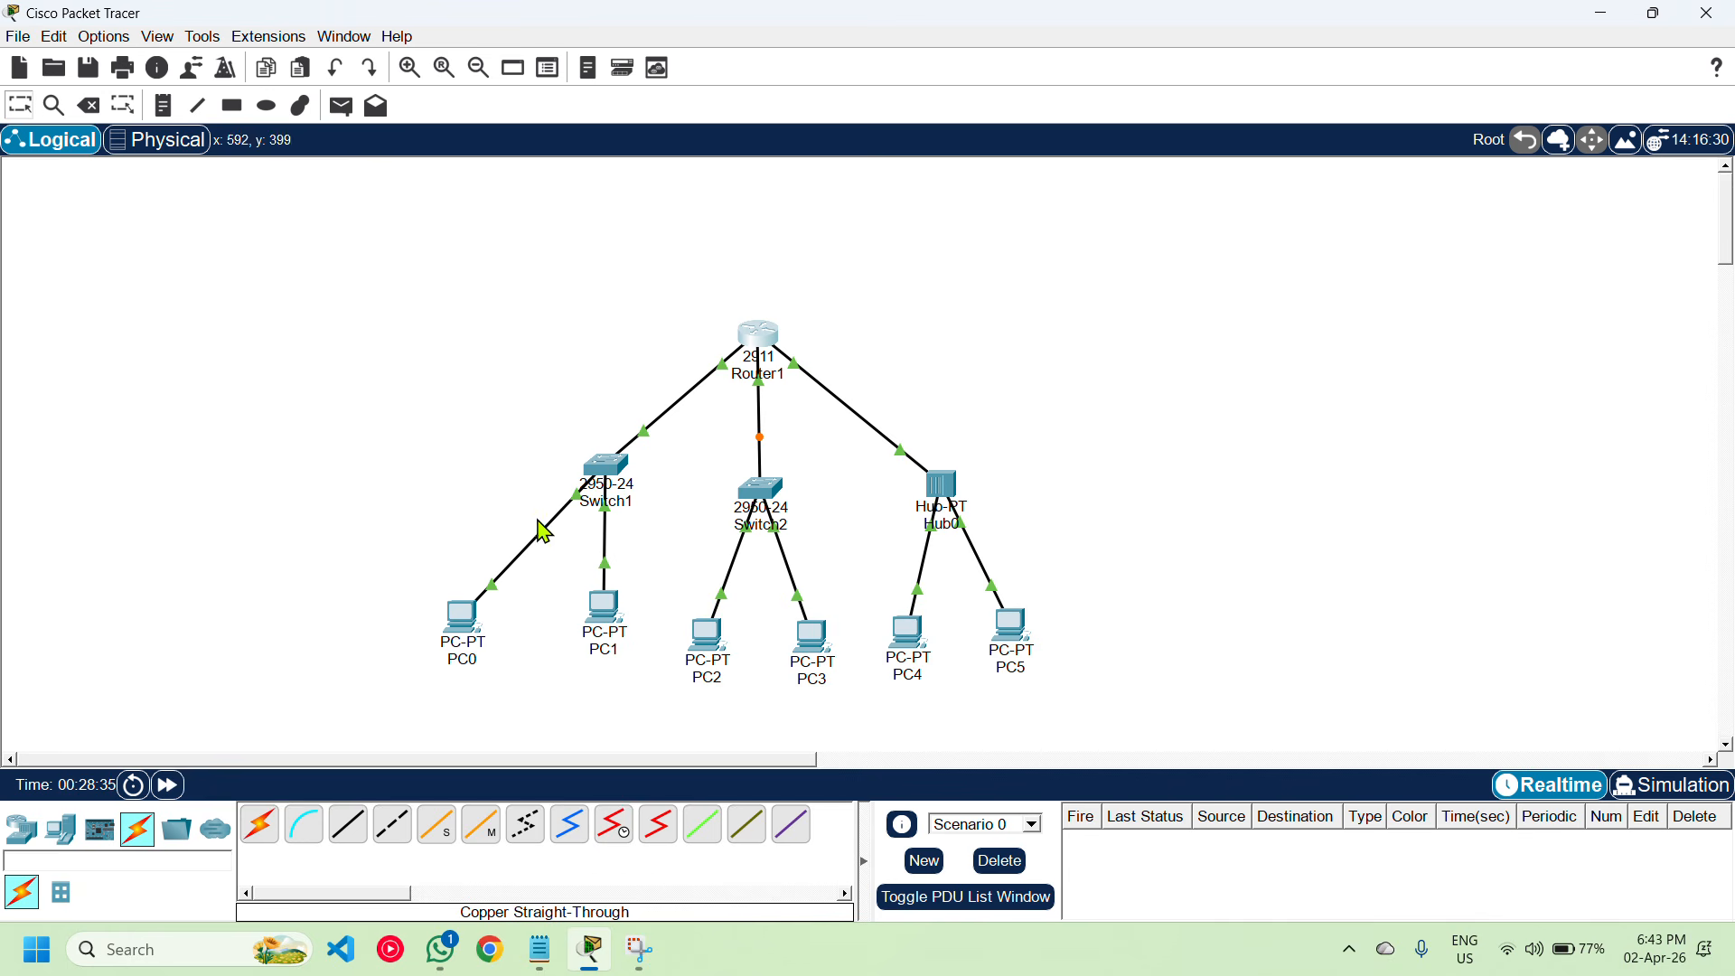
Give PC0 the static IPv4 address 192.168.1.10, subnet mask 255.255.255.0 and default gateway 192.168.1.1
{"action": "left_click", "coordinate": [465, 629]}
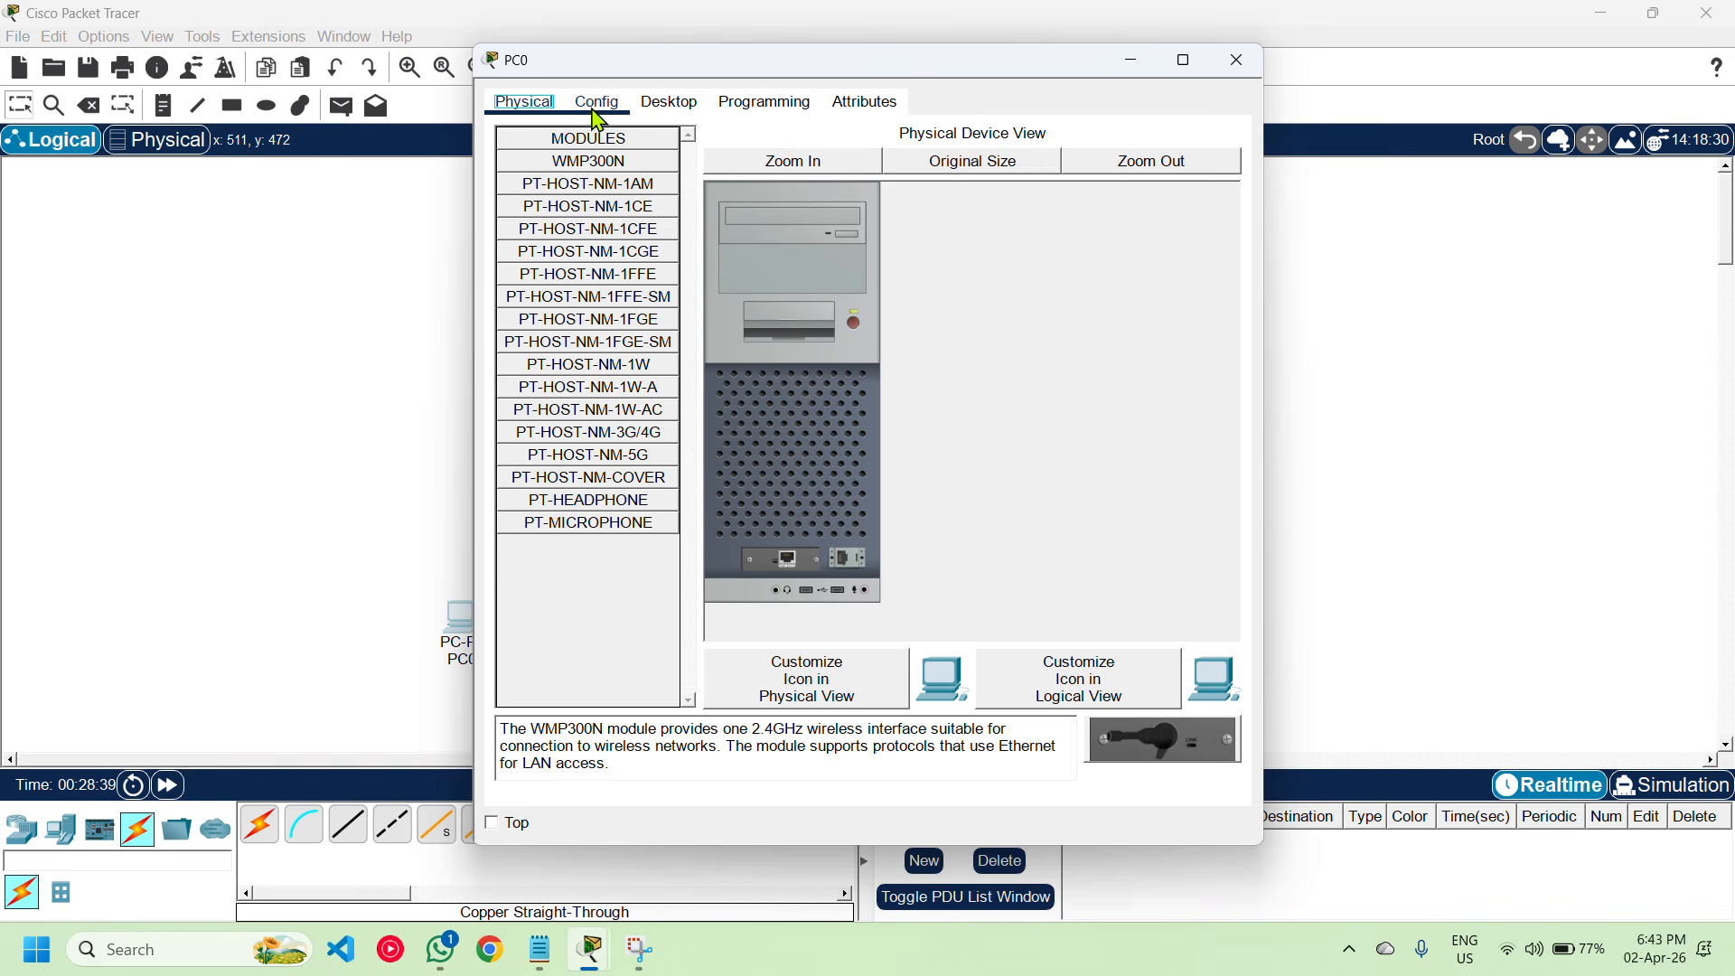
{"action": "left_click", "coordinate": [669, 102]}
{"action": "left_click", "coordinate": [559, 193]}
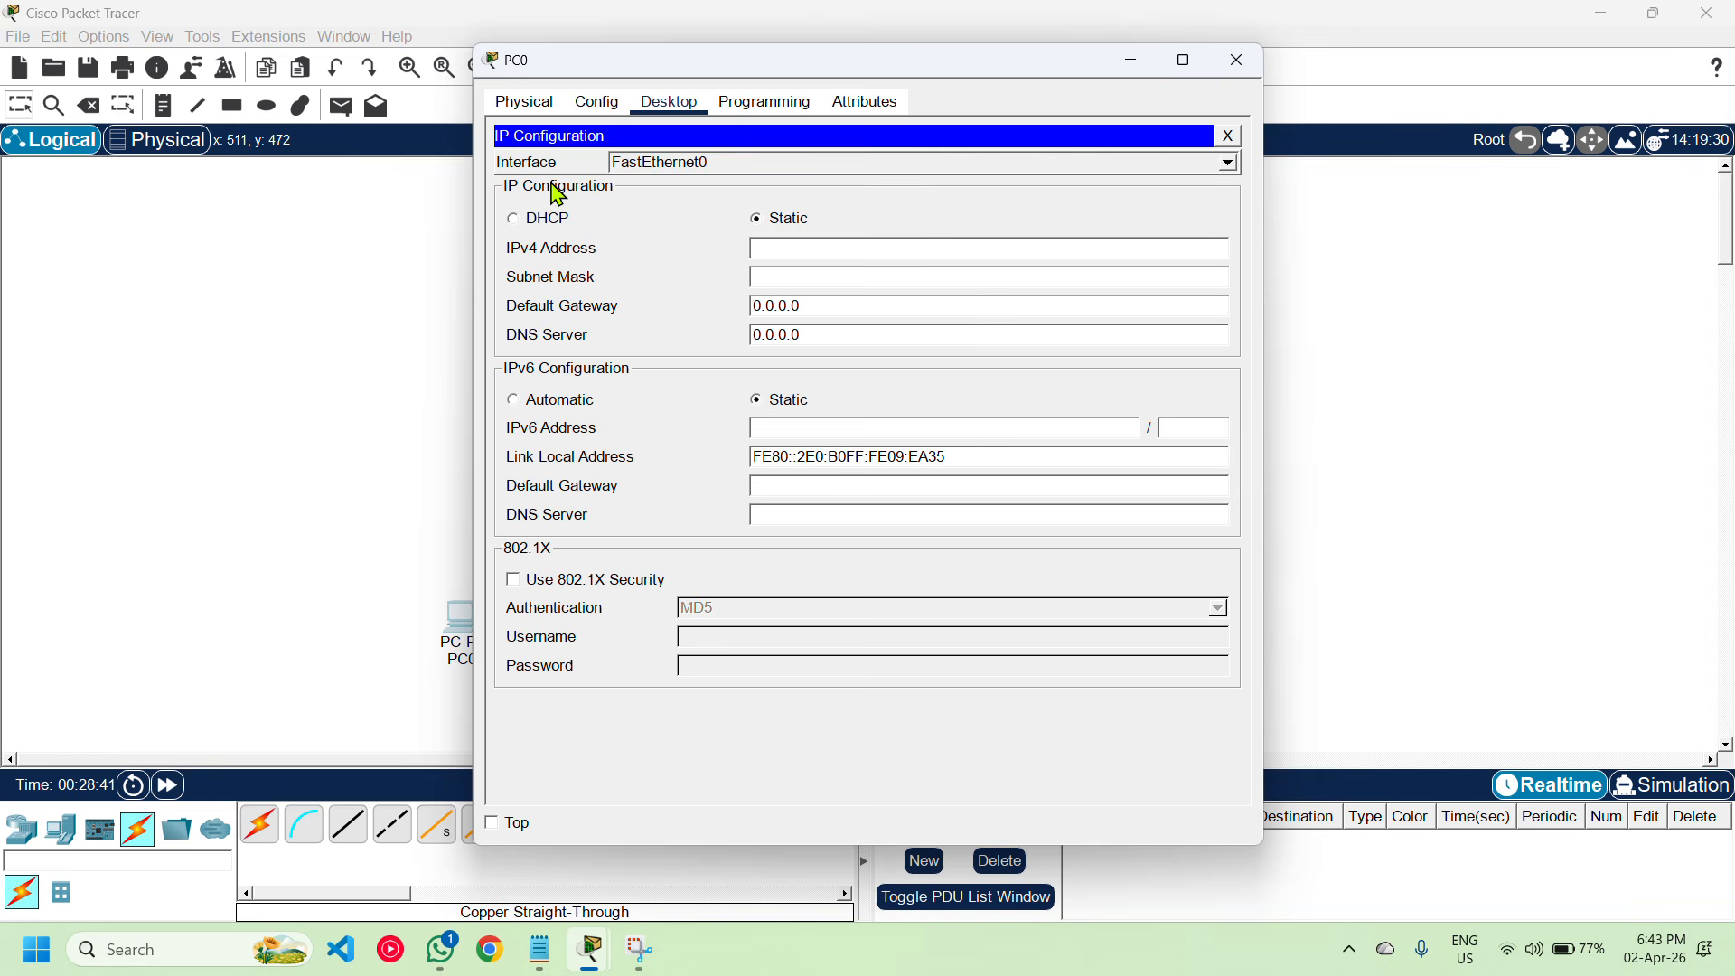
{"action": "left_click", "coordinate": [797, 252]}
{"action": "type", "text": "192.168.1.10"}
{"action": "left_click", "coordinate": [832, 278]}
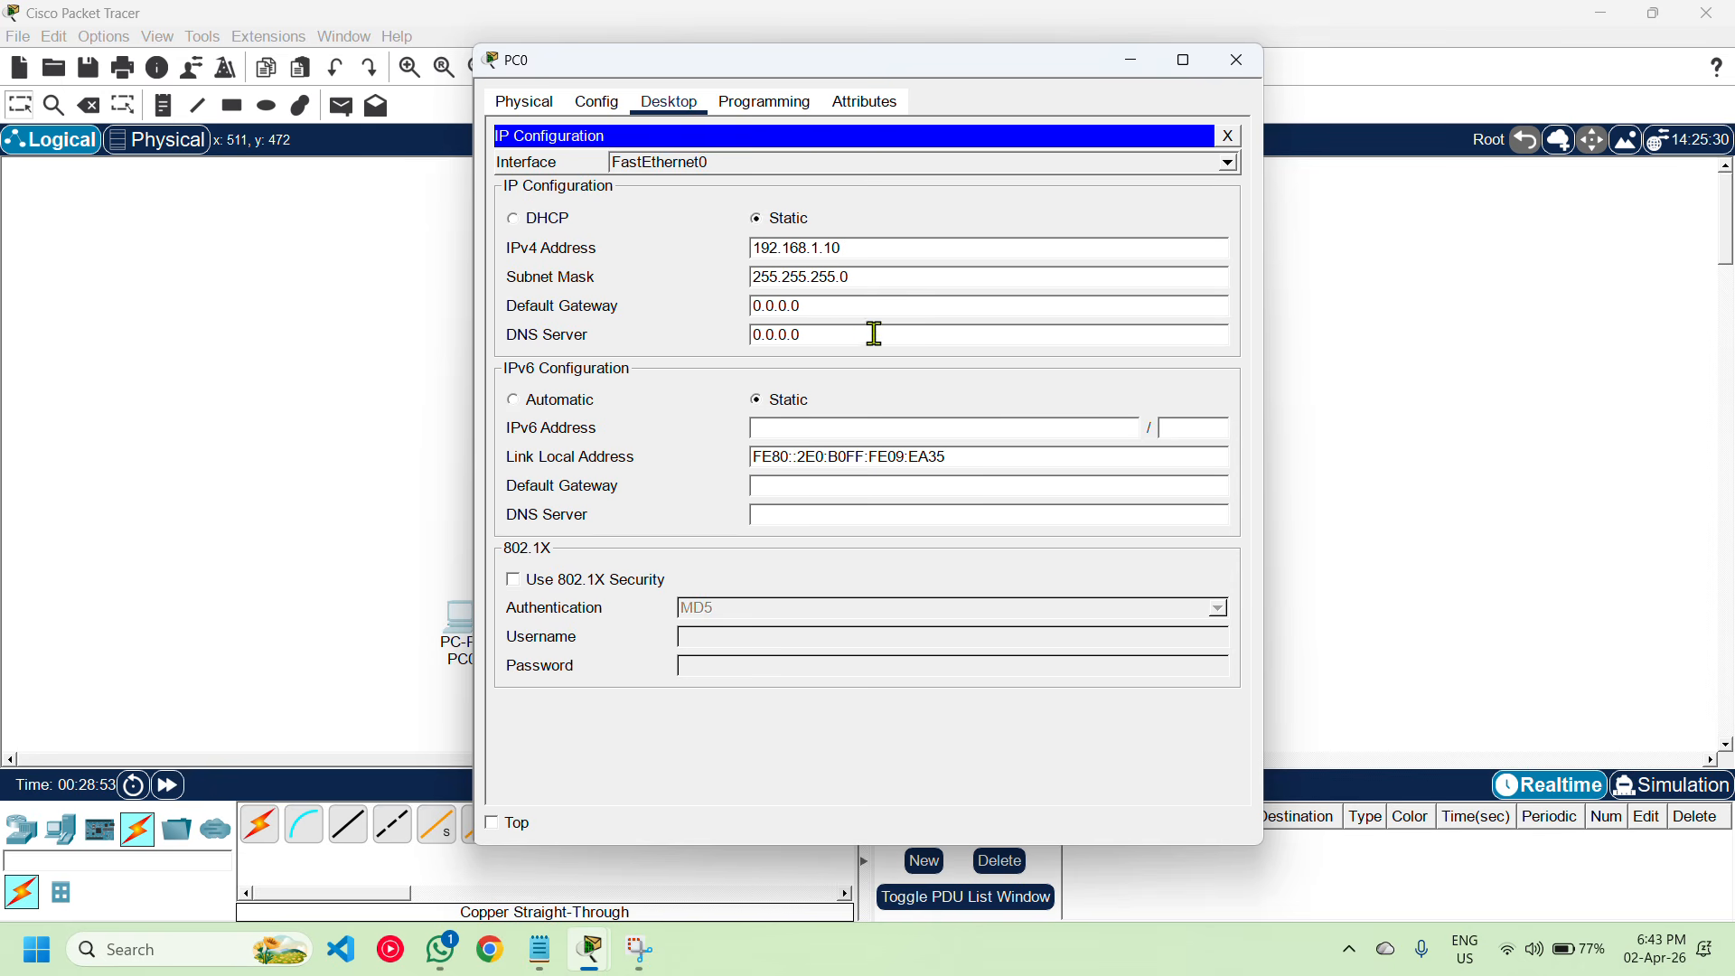
{"action": "left_click_drag", "start_coordinate": [816, 311], "coordinate": [739, 324]}
{"action": "type", "text": "192.168.1.1"}
{"action": "left_click_drag", "start_coordinate": [1030, 62], "coordinate": [1329, 55]}
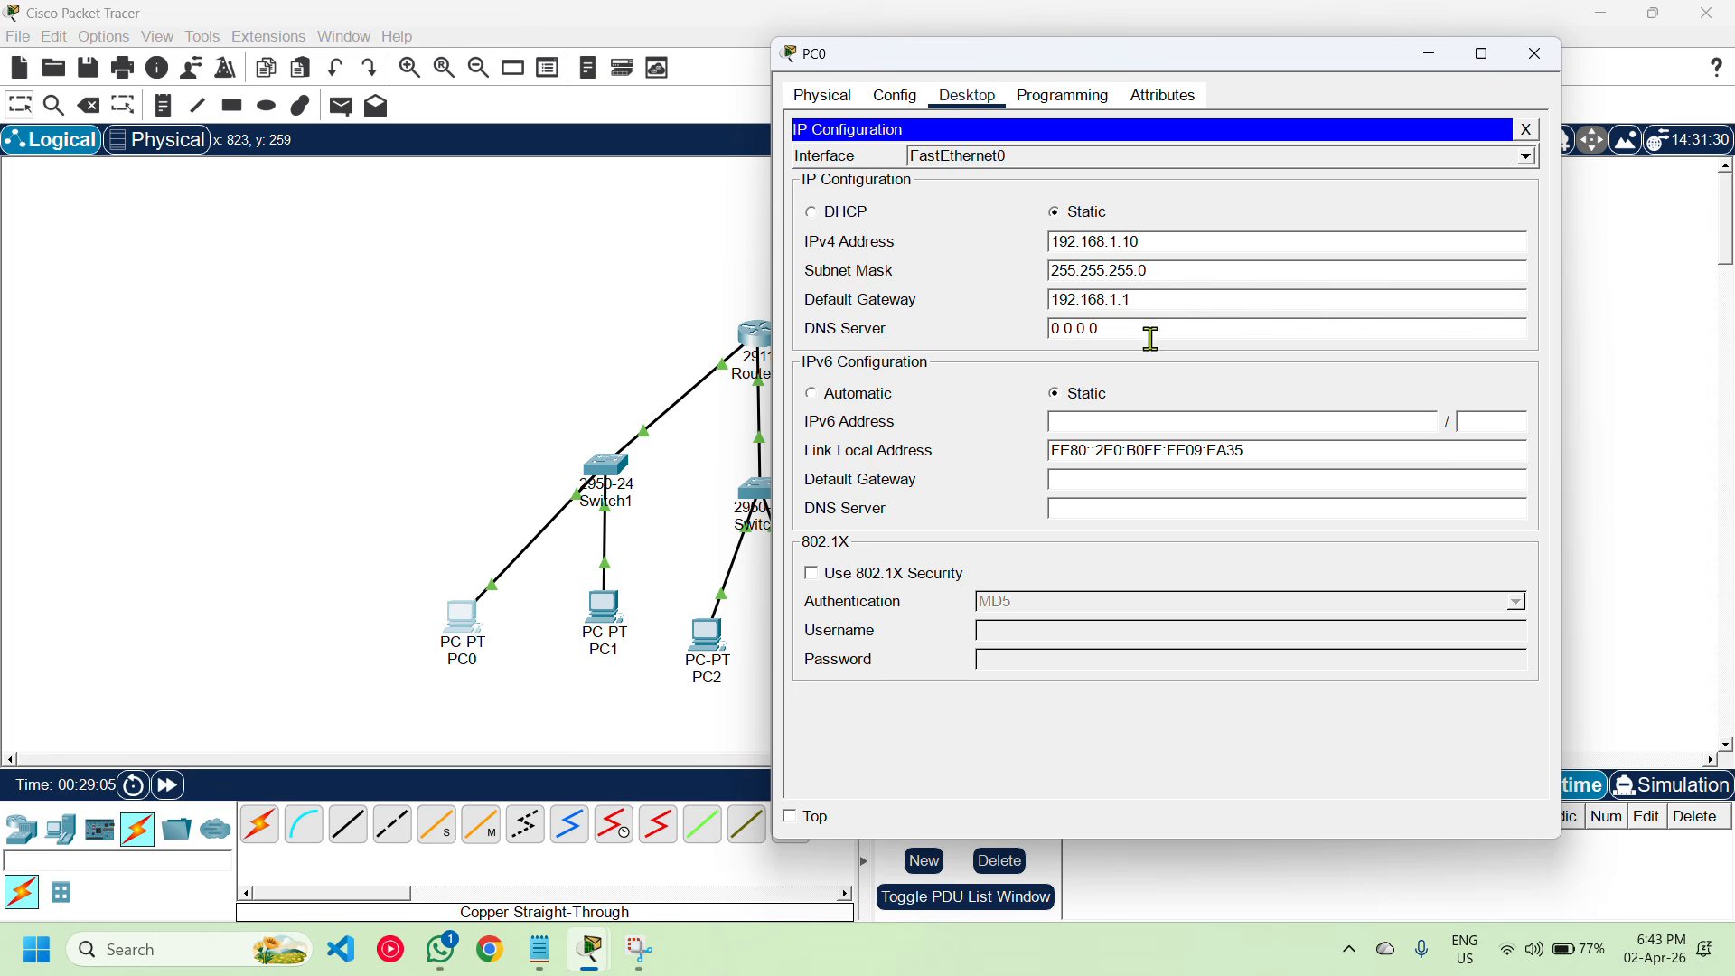
{"action": "left_click", "coordinate": [1535, 60]}
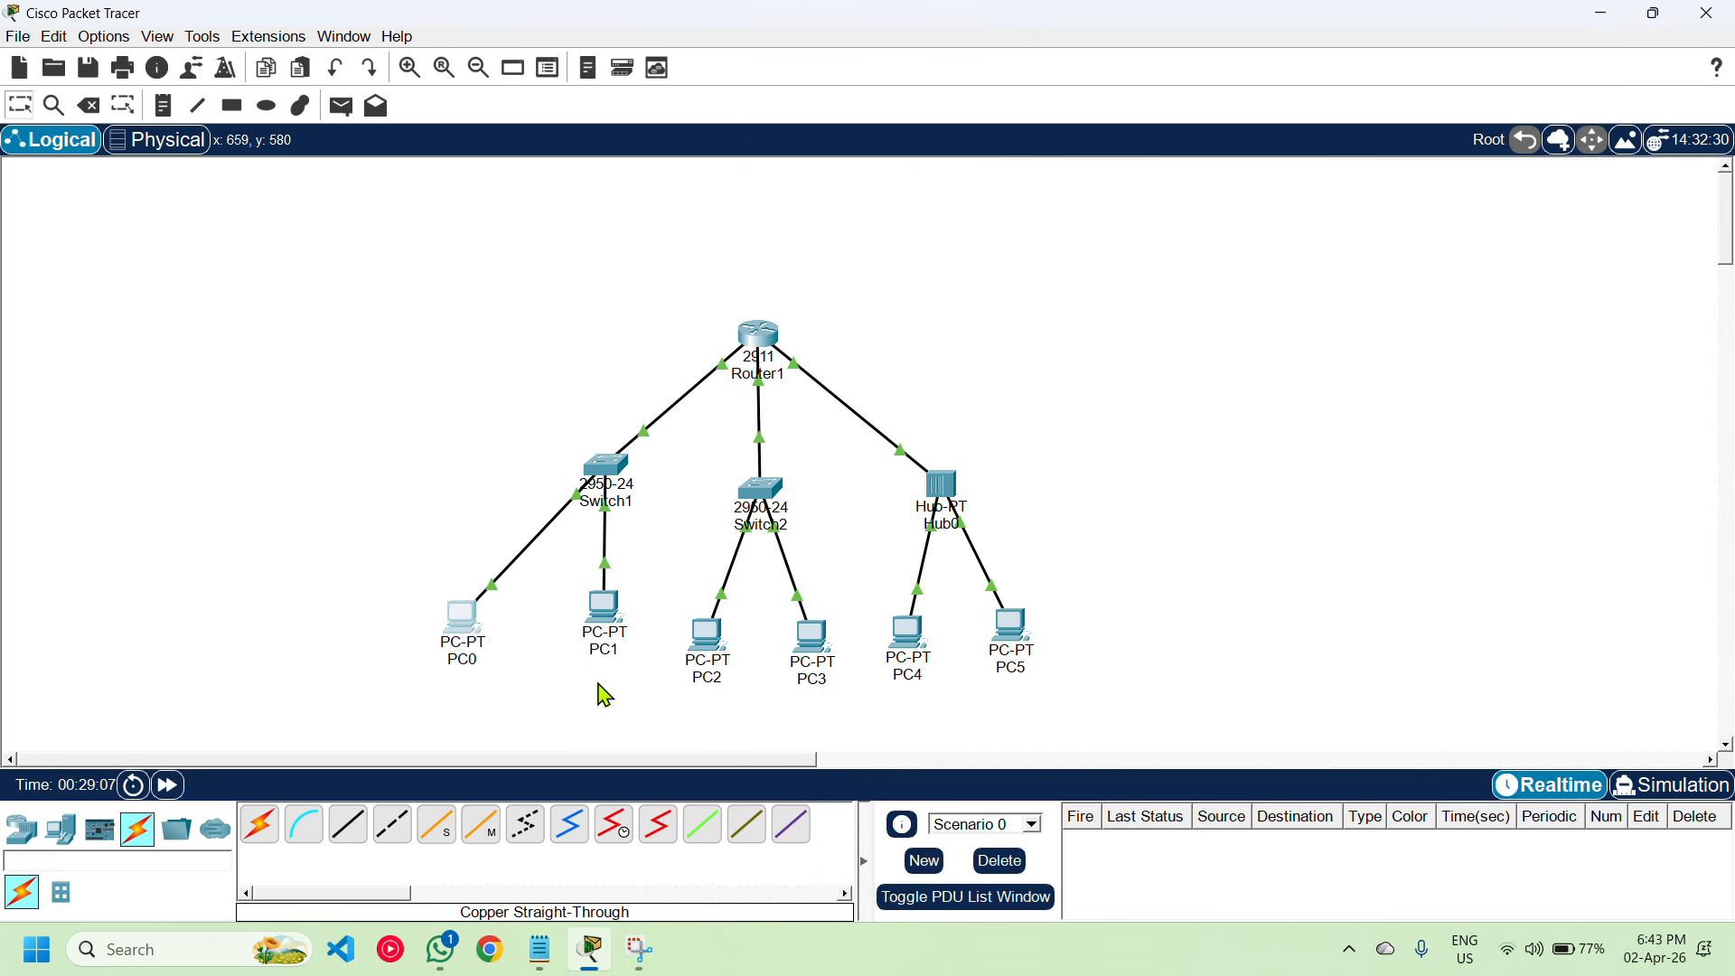
Give PC1 the static IPv4 address 192.168.1.11, subnet mask 255.255.255.0 and default gateway 192.168.1.1
{"action": "left_click", "coordinate": [601, 619]}
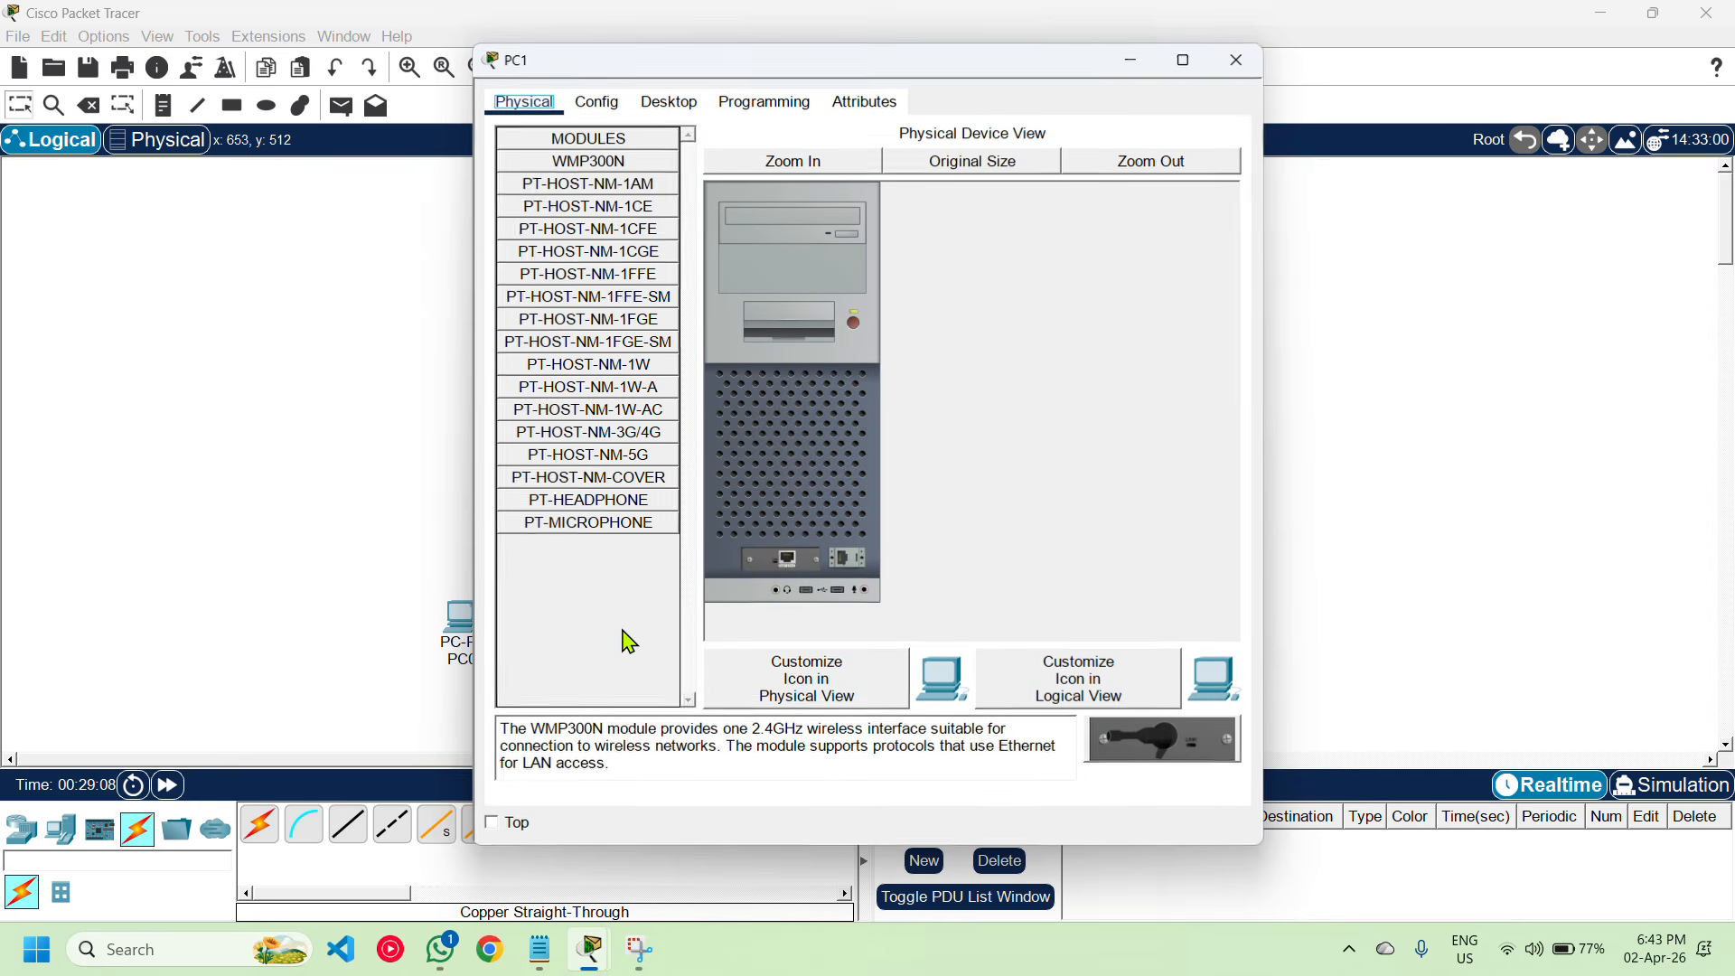
{"action": "left_click", "coordinate": [678, 104]}
{"action": "left_click", "coordinate": [571, 217]}
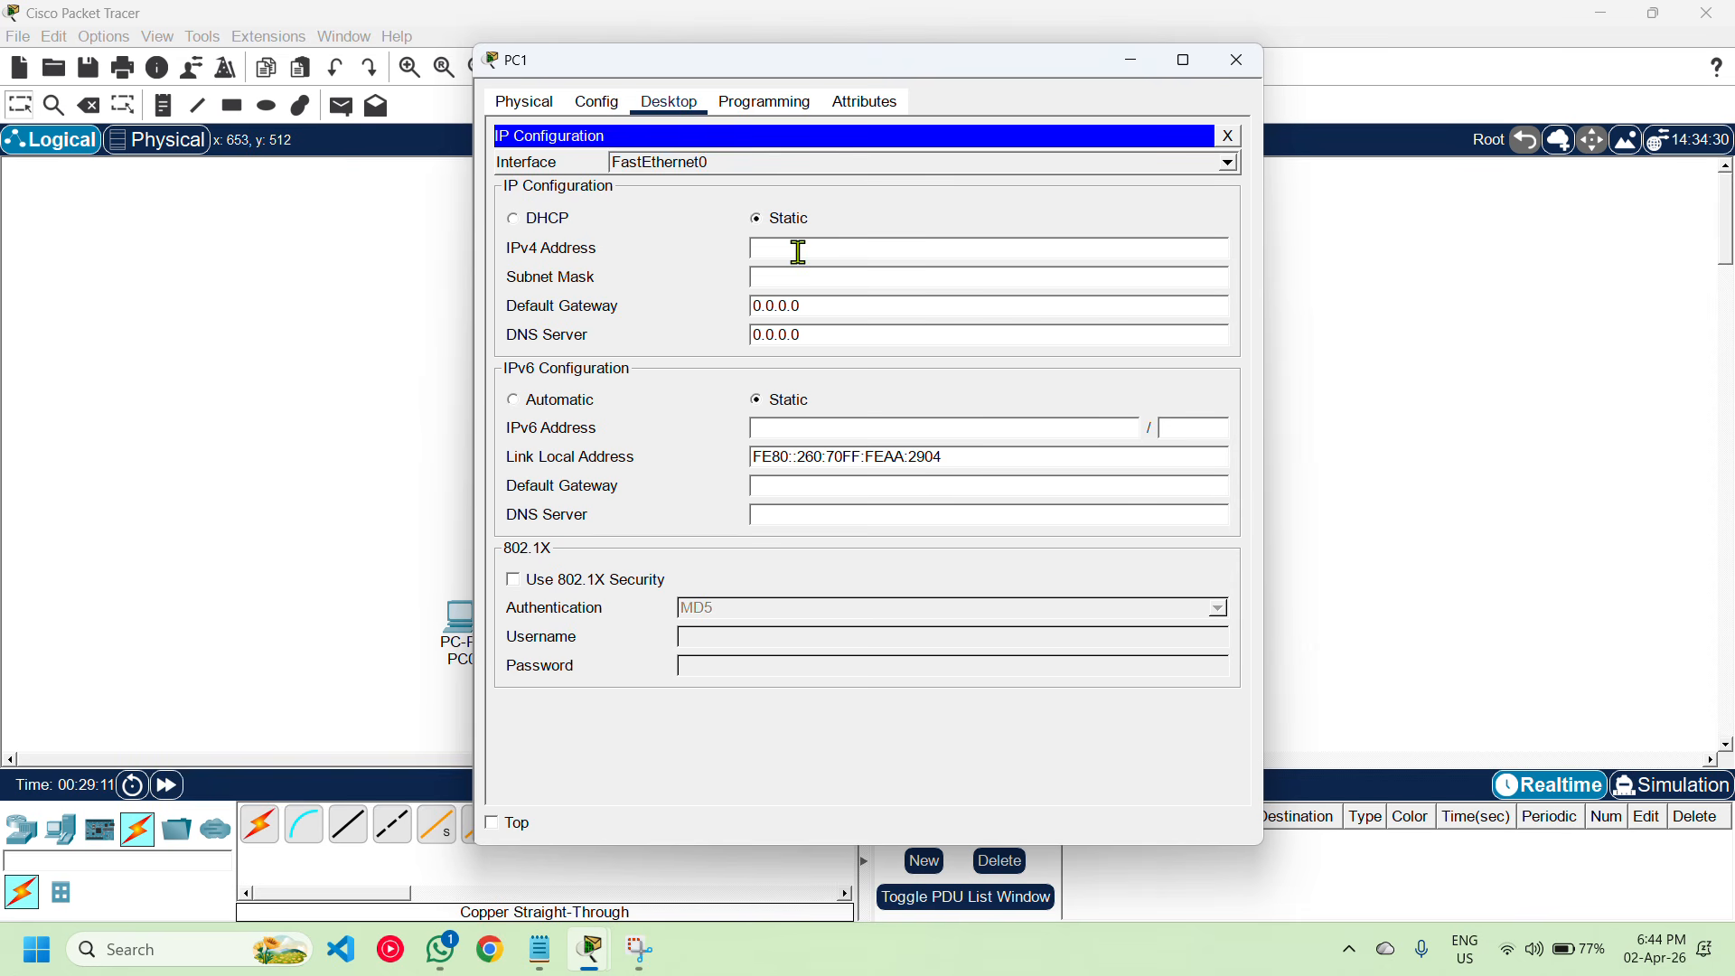
{"action": "left_click", "coordinate": [899, 280]}
{"action": "left_click_drag", "start_coordinate": [818, 306], "coordinate": [735, 310]}
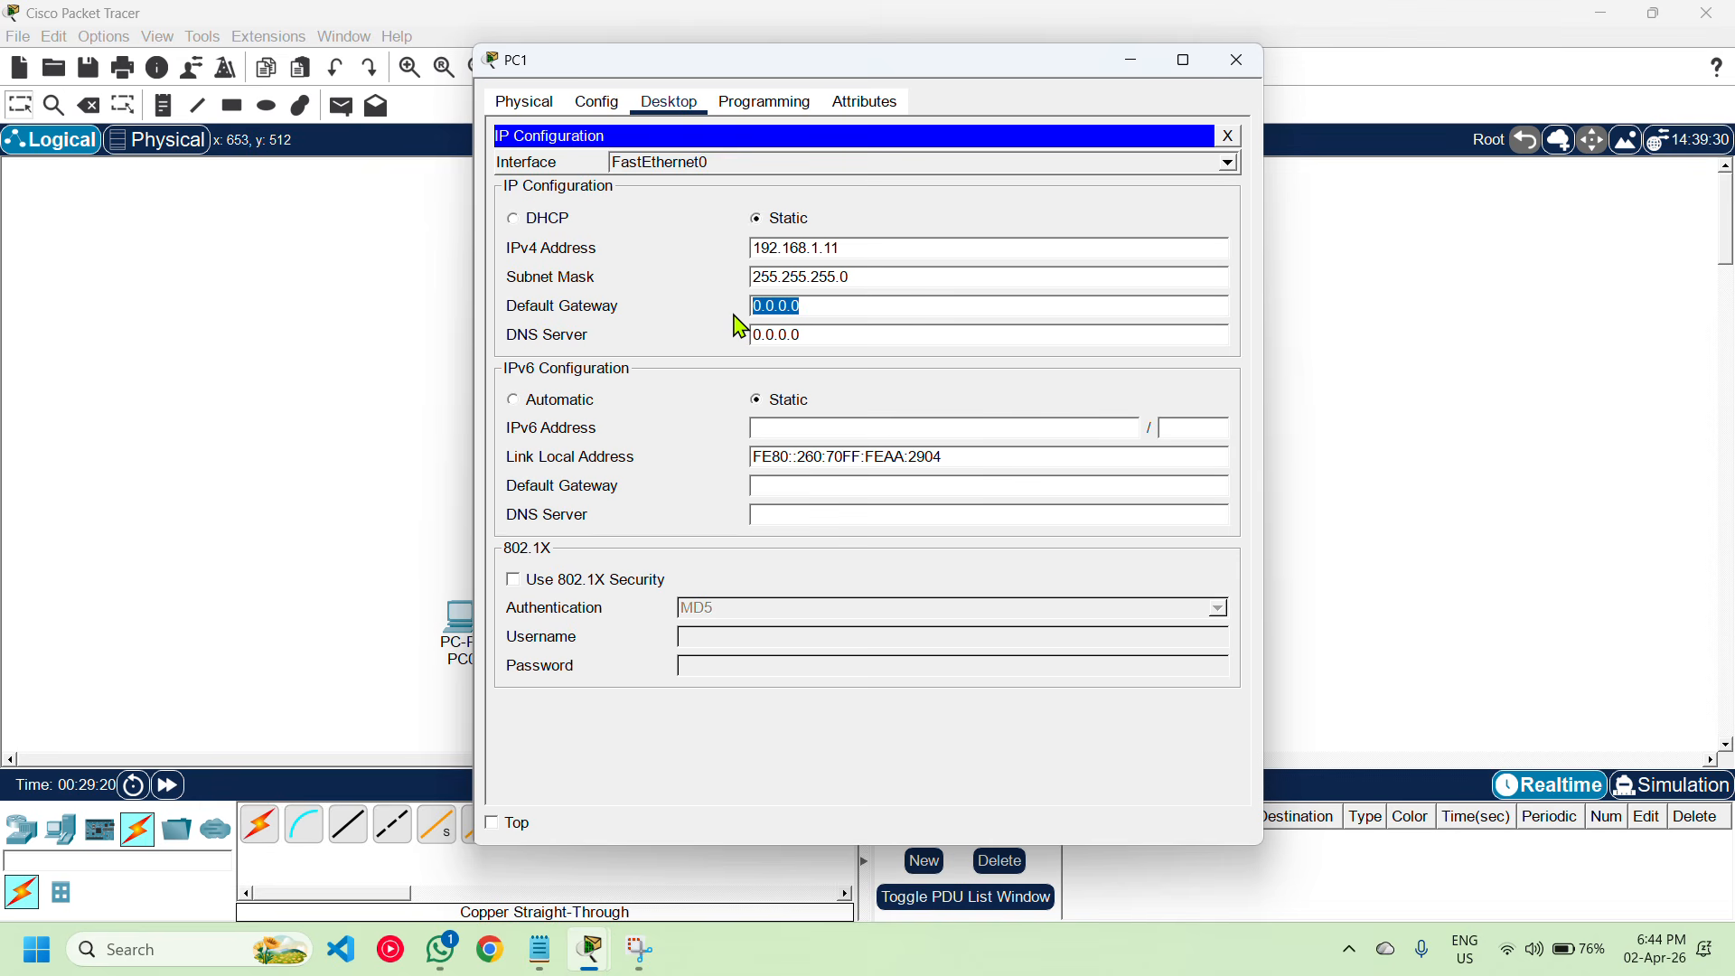
{"action": "type", "text": "192.168.1.1"}
{"action": "left_click", "coordinate": [1238, 61]}
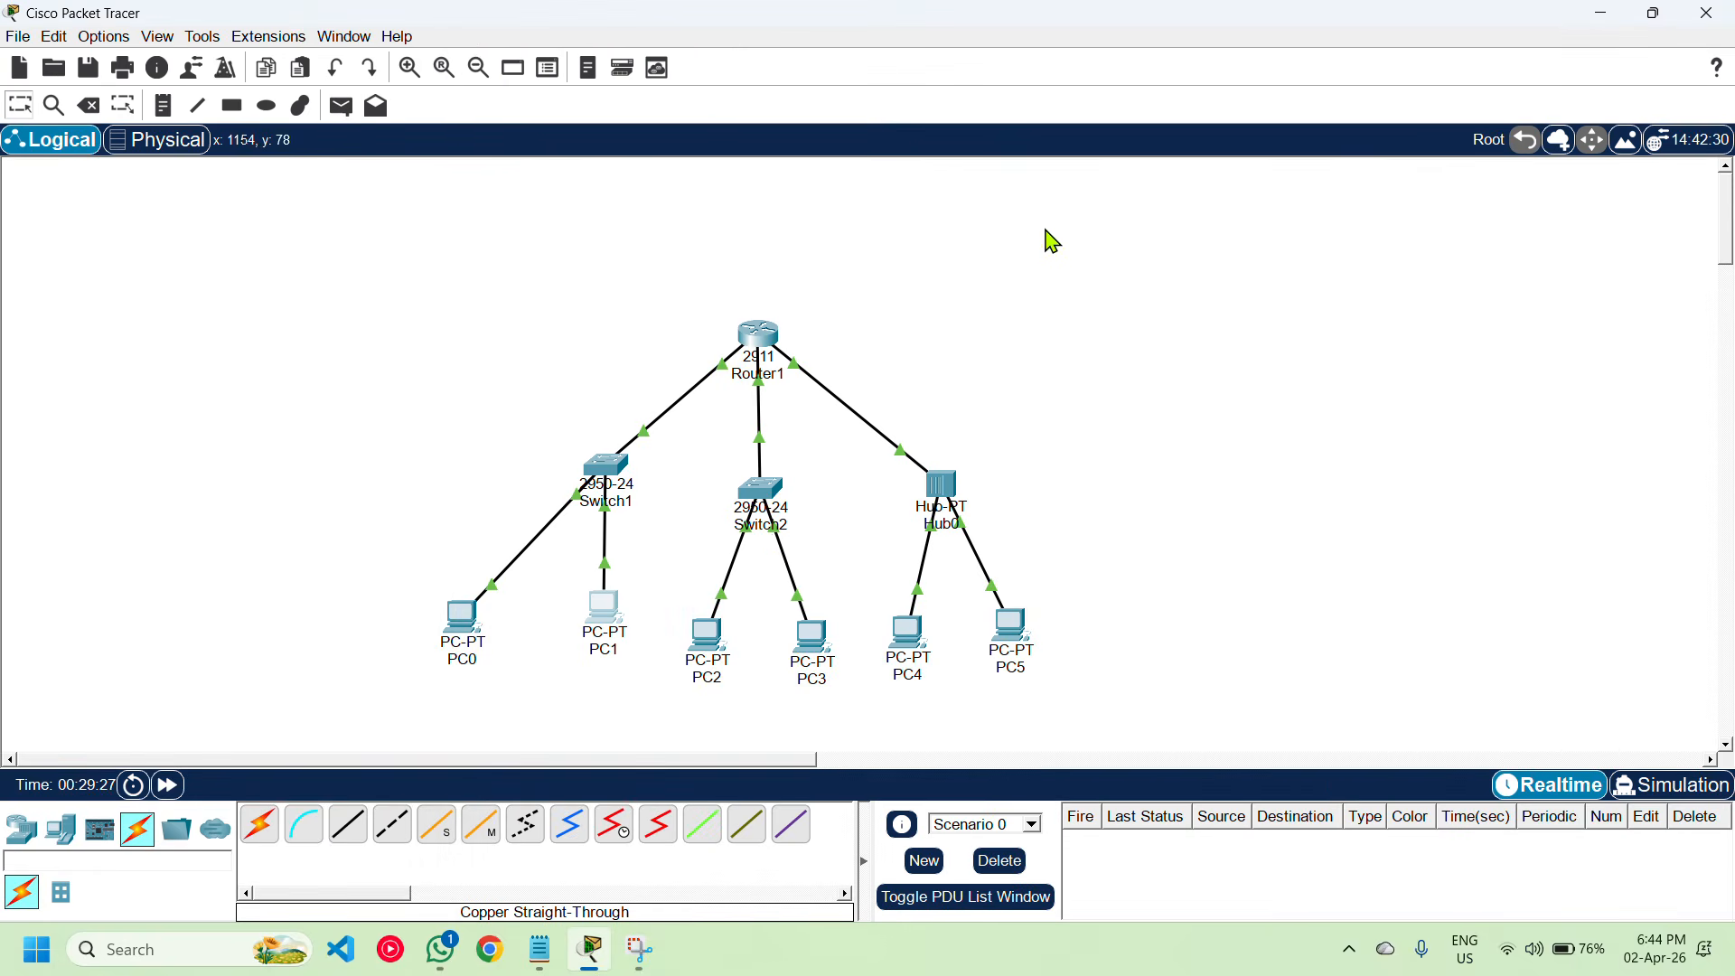
Give PC2 the static IPv4 address 192.168.2.10, subnet mask 255.255.255.0 and default gateway 192.168.2.1
{"action": "left_click", "coordinate": [706, 650]}
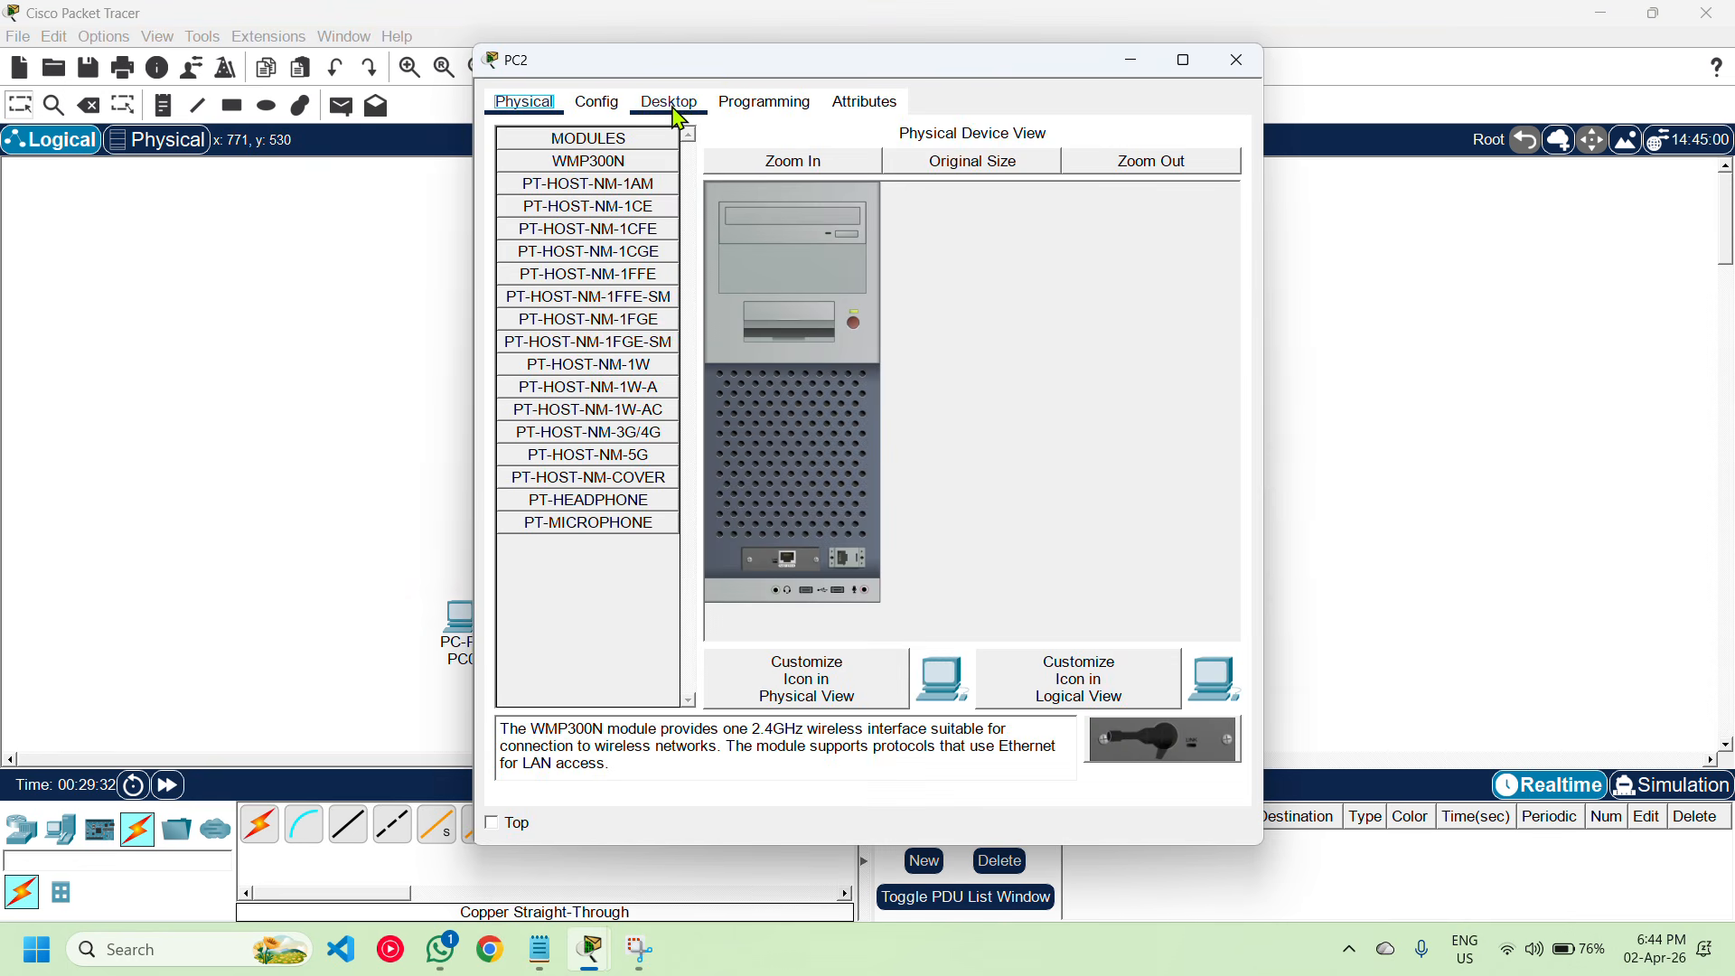
{"action": "left_click", "coordinate": [670, 103]}
{"action": "left_click", "coordinate": [572, 194]}
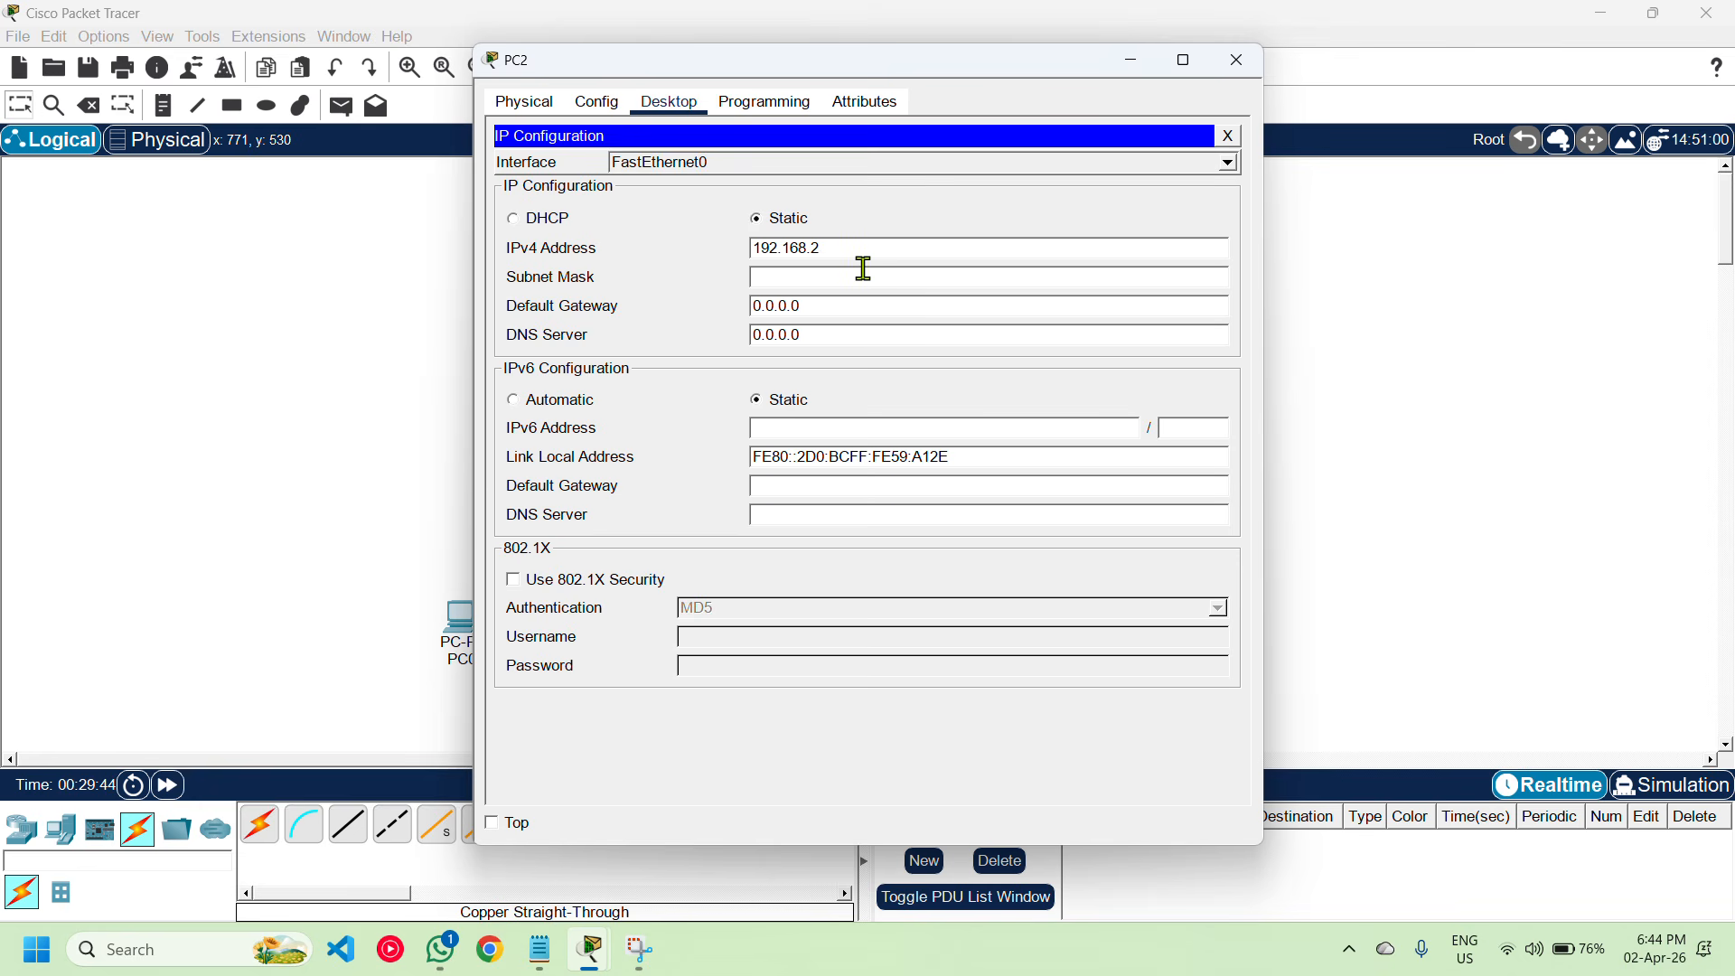
{"action": "type", "text": "10"}
{"action": "left_click", "coordinate": [864, 269]}
{"action": "left_click_drag", "start_coordinate": [813, 306], "coordinate": [717, 318]}
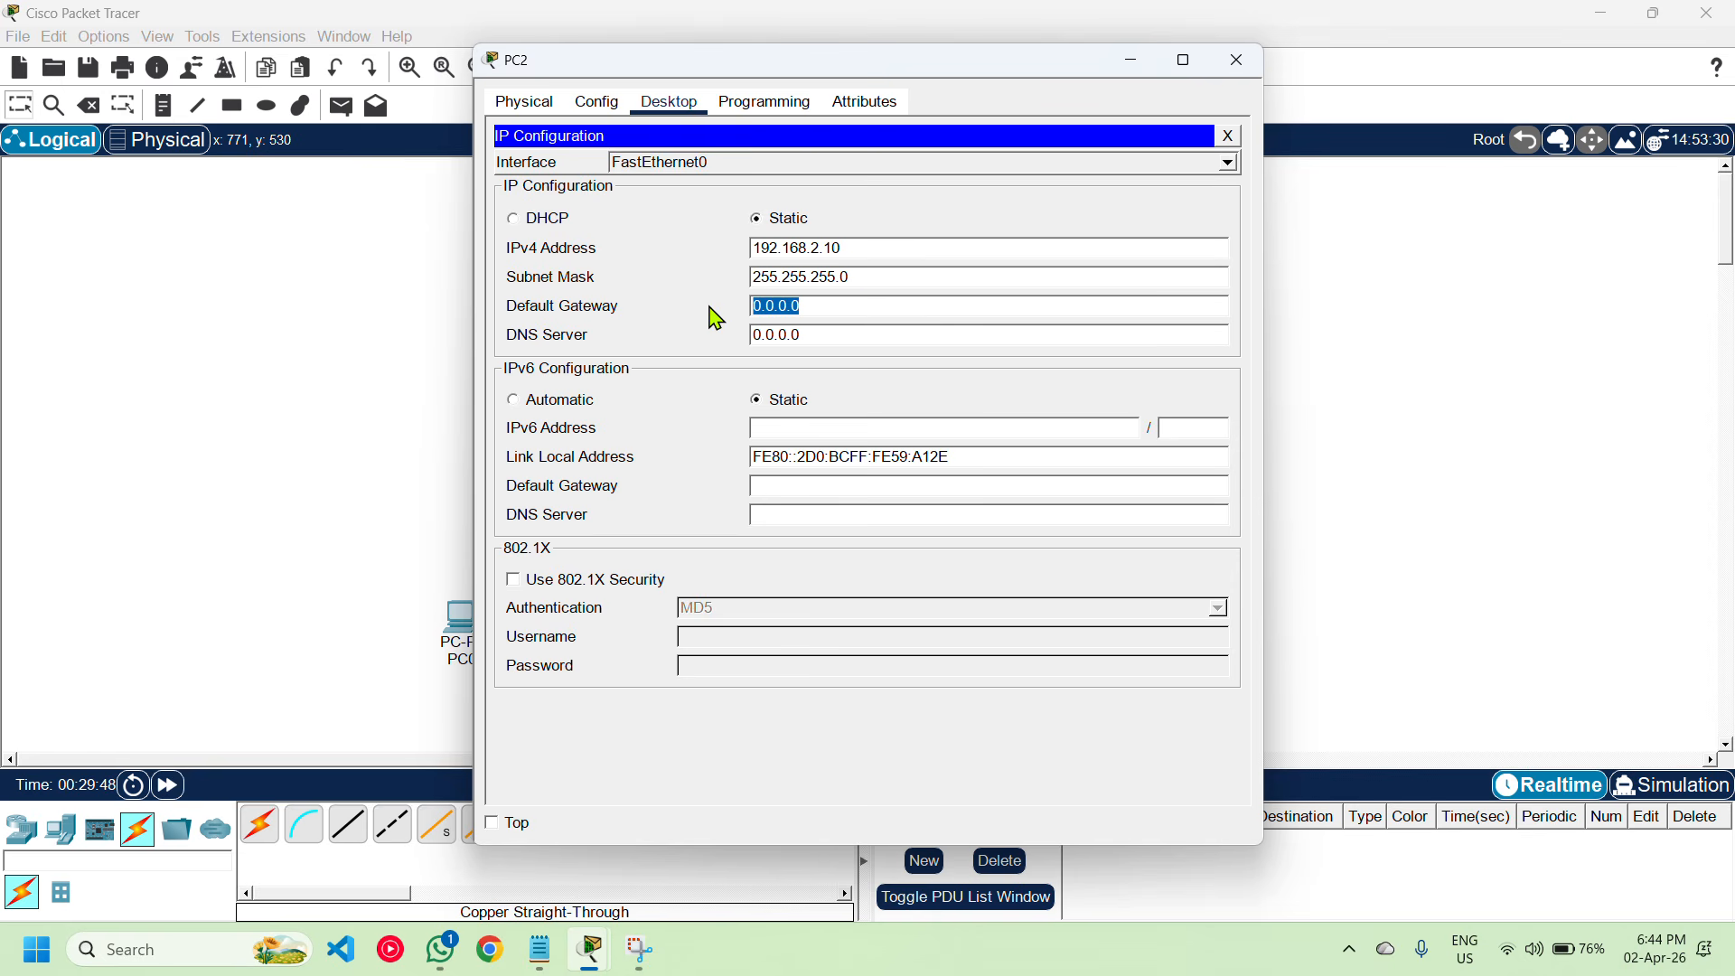
{"action": "type", "text": "19"}
{"action": "type", "text": "2.168.2.1"}
{"action": "left_click_drag", "start_coordinate": [1059, 69], "coordinate": [1514, 174]}
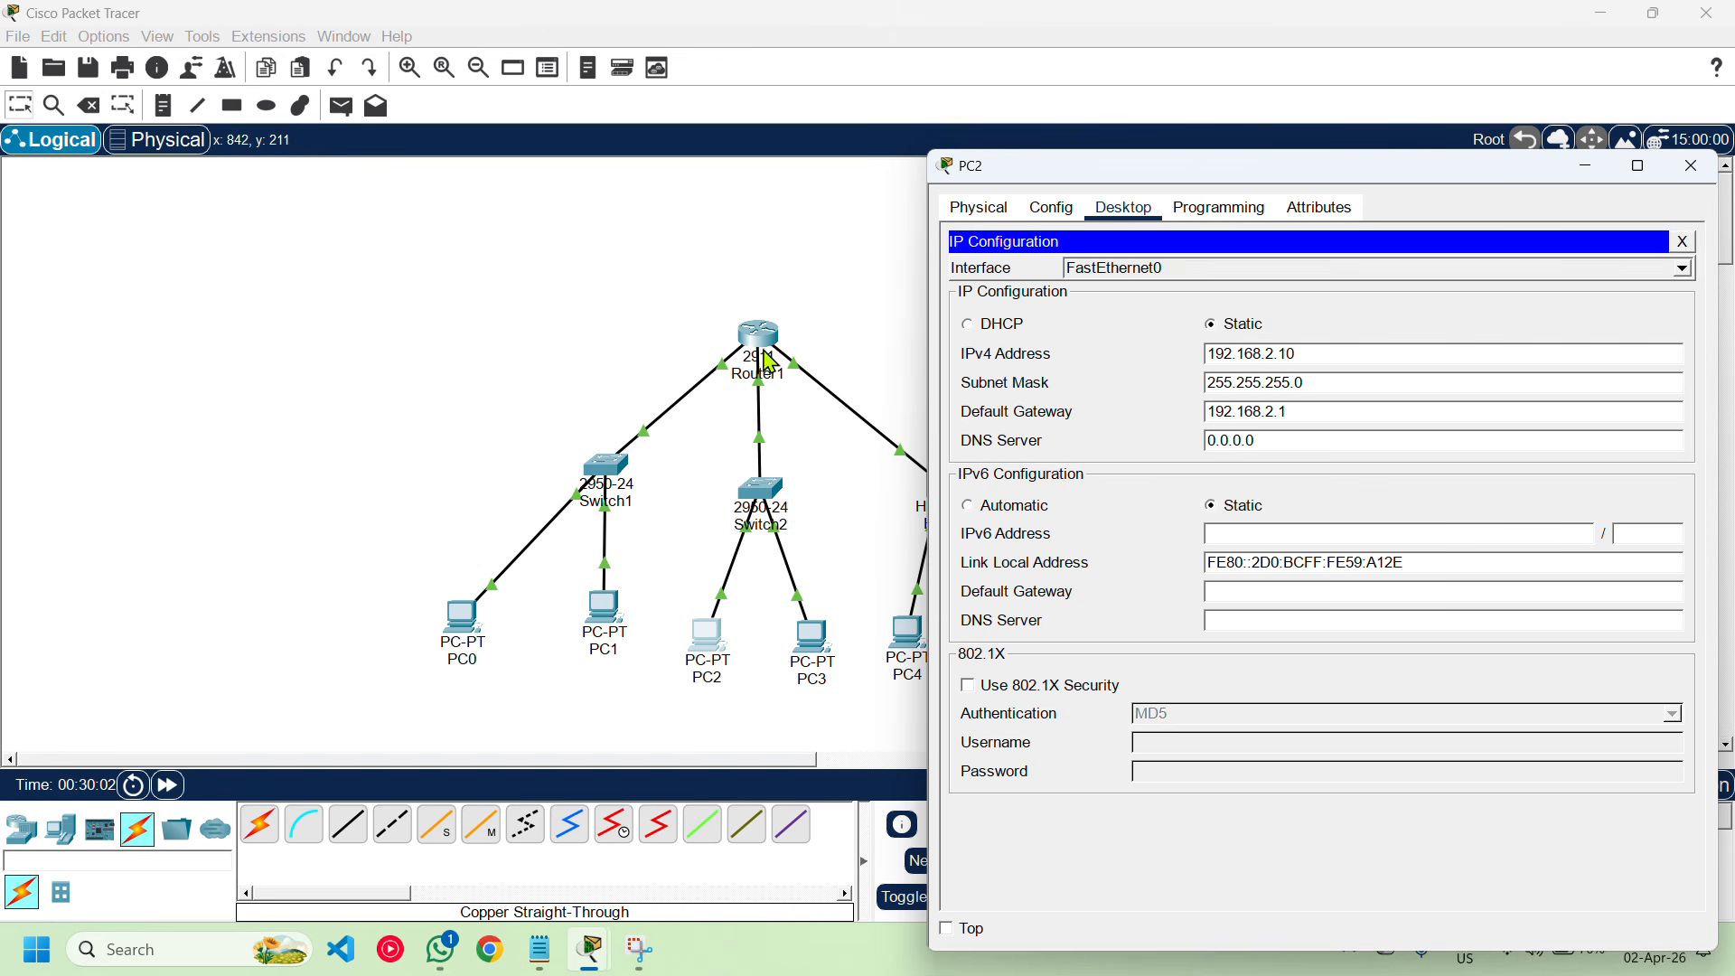
{"action": "left_click", "coordinate": [1691, 165]}
Give PC3 the static IPv4 address 192.168.2.11, subnet mask 255.255.255.0 and default gateway 192.168.2.1
{"action": "left_click", "coordinate": [816, 641]}
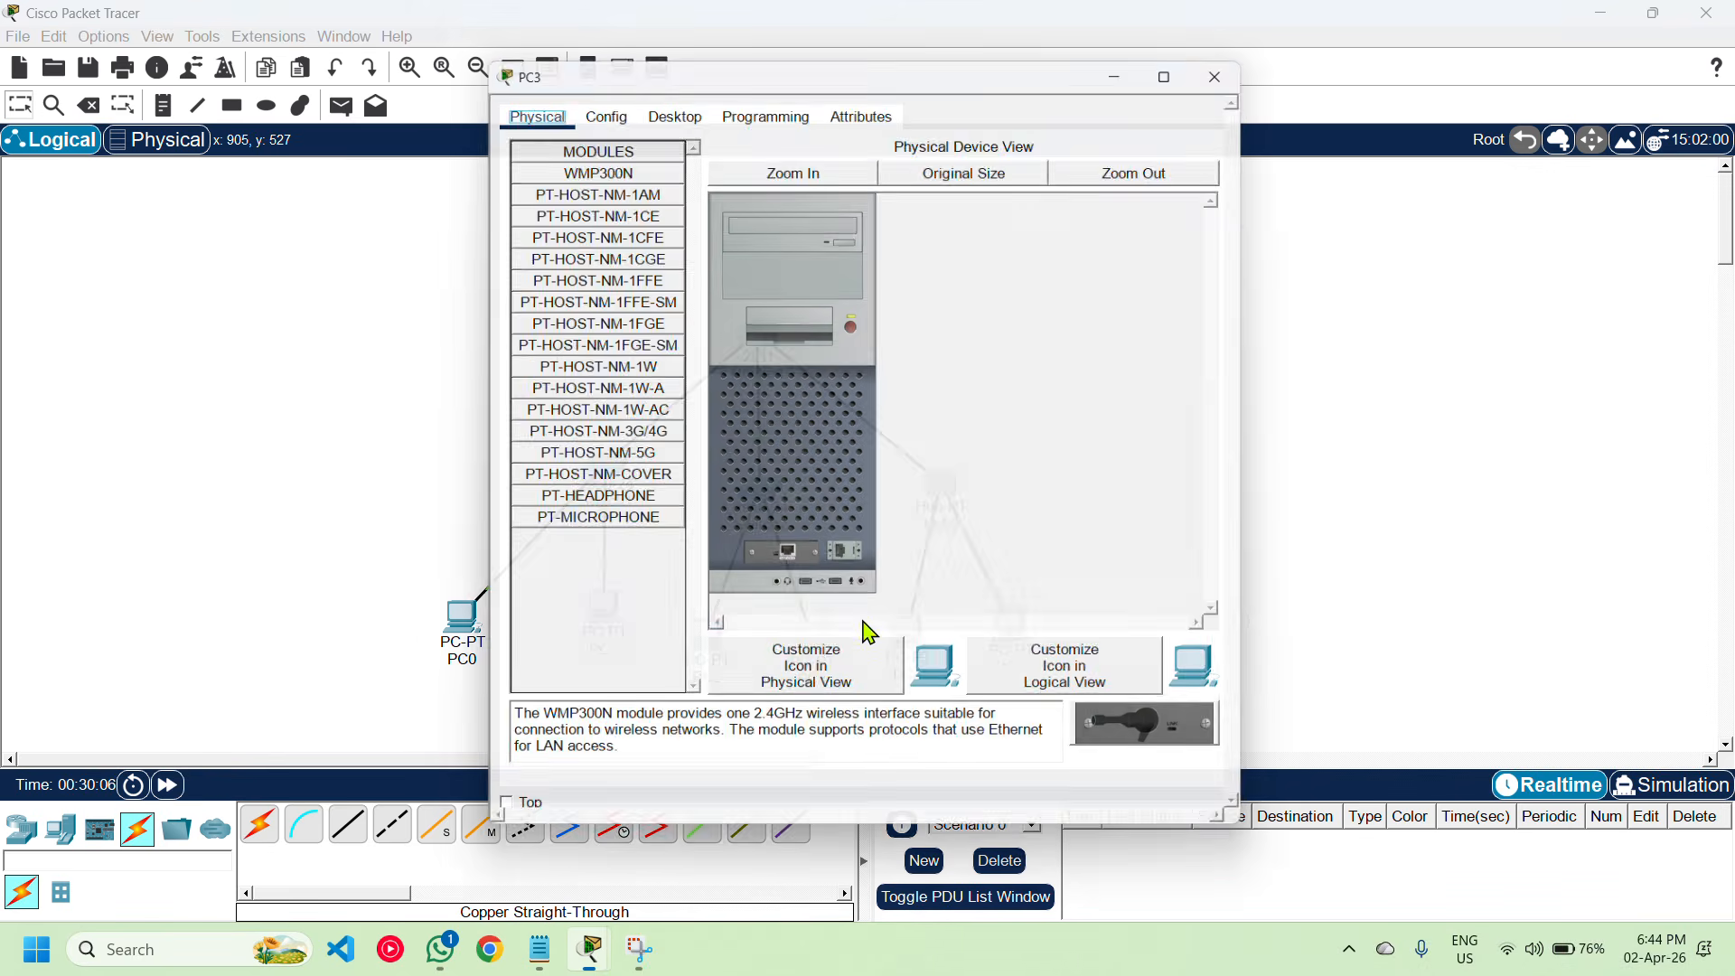
{"action": "left_click", "coordinate": [668, 101]}
{"action": "left_click", "coordinate": [604, 193]}
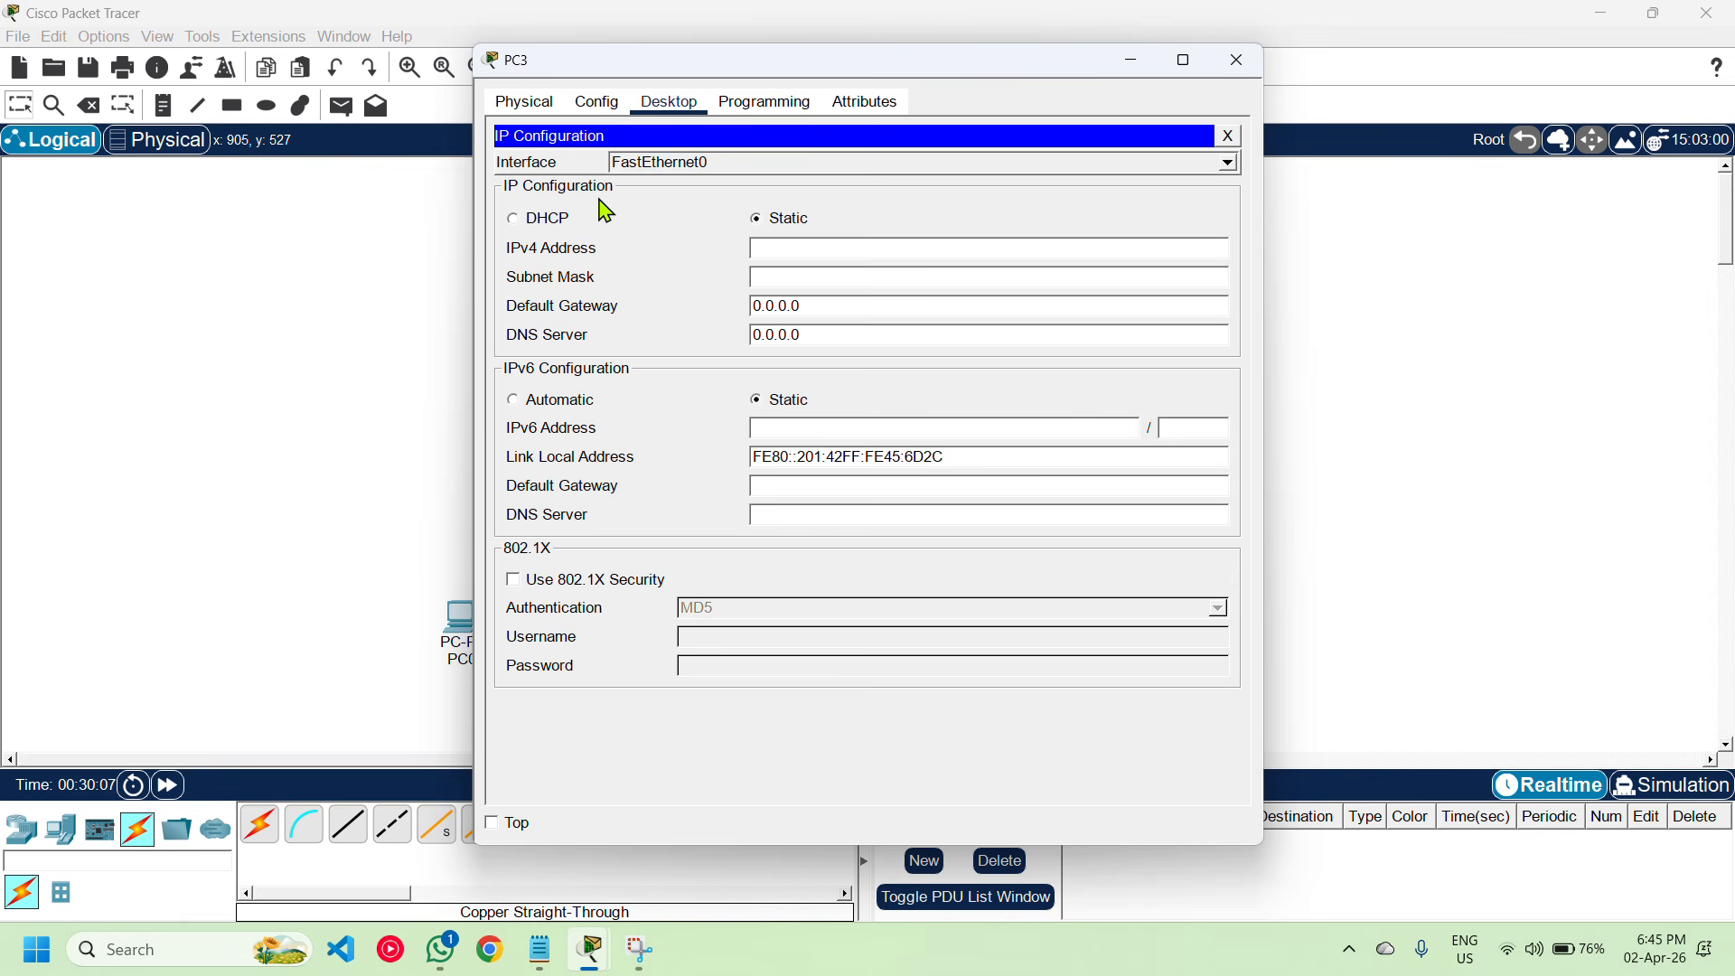
{"action": "left_click", "coordinate": [824, 257]}
{"action": "type", "text": "192.168.2.11"}
{"action": "key", "text": "Tab"}
{"action": "key", "text": "Tab"}
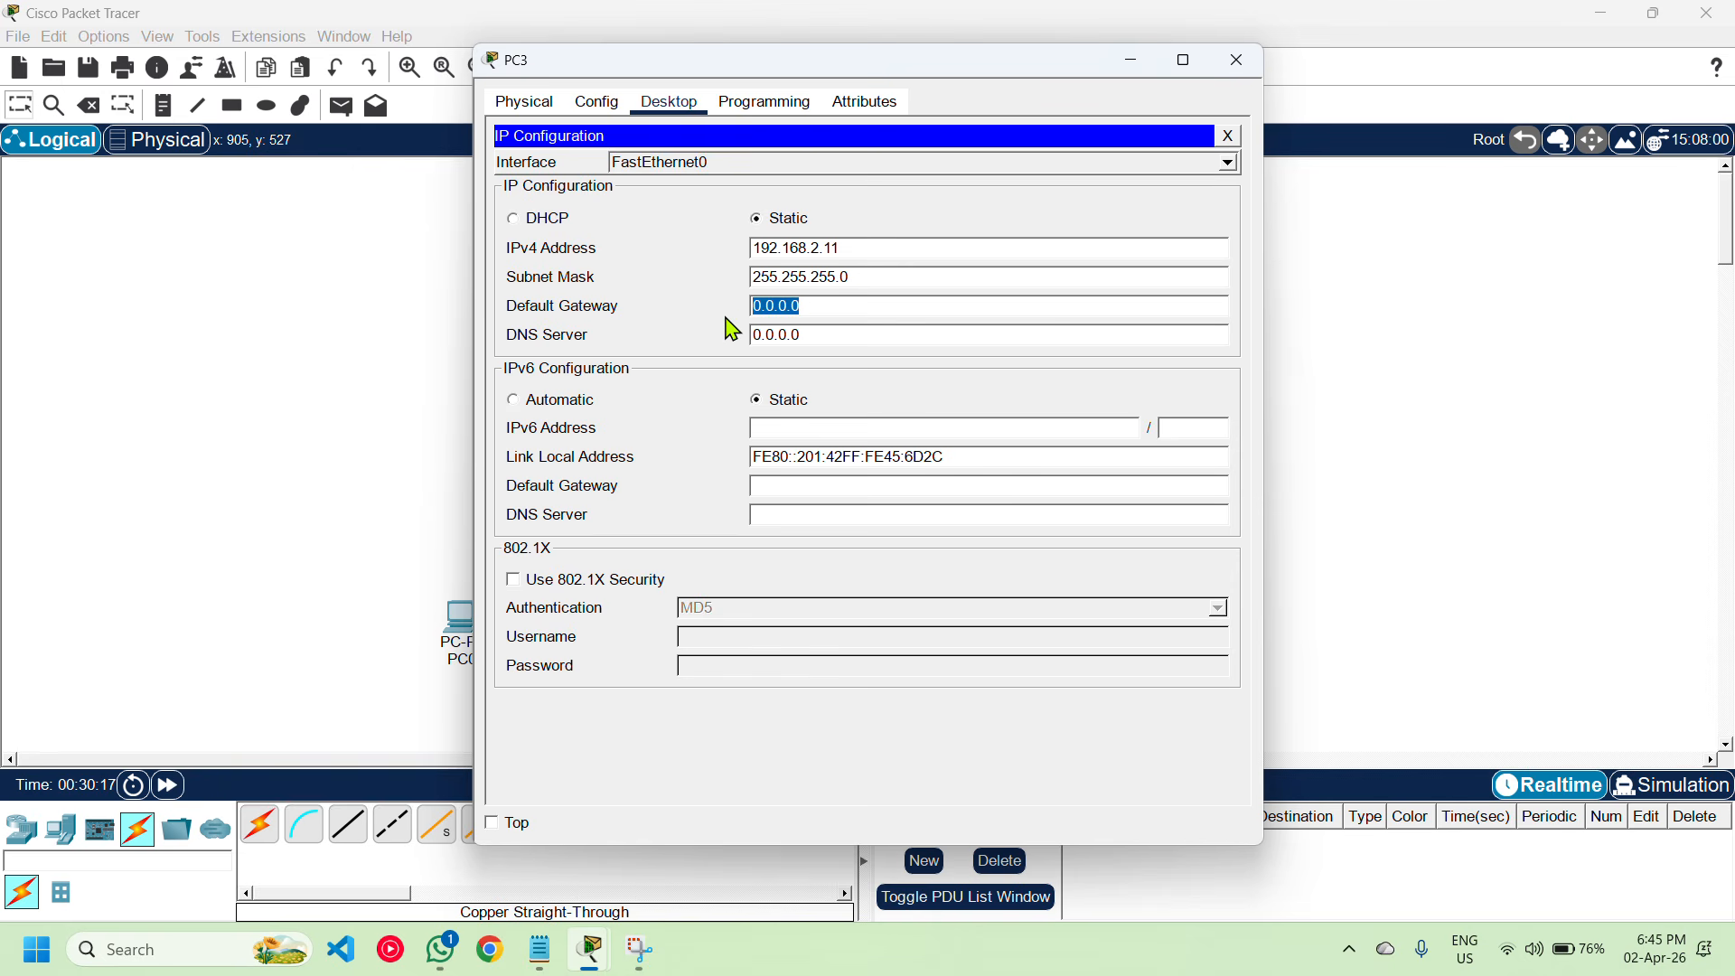
{"action": "type", "text": "192.168.2.1"}
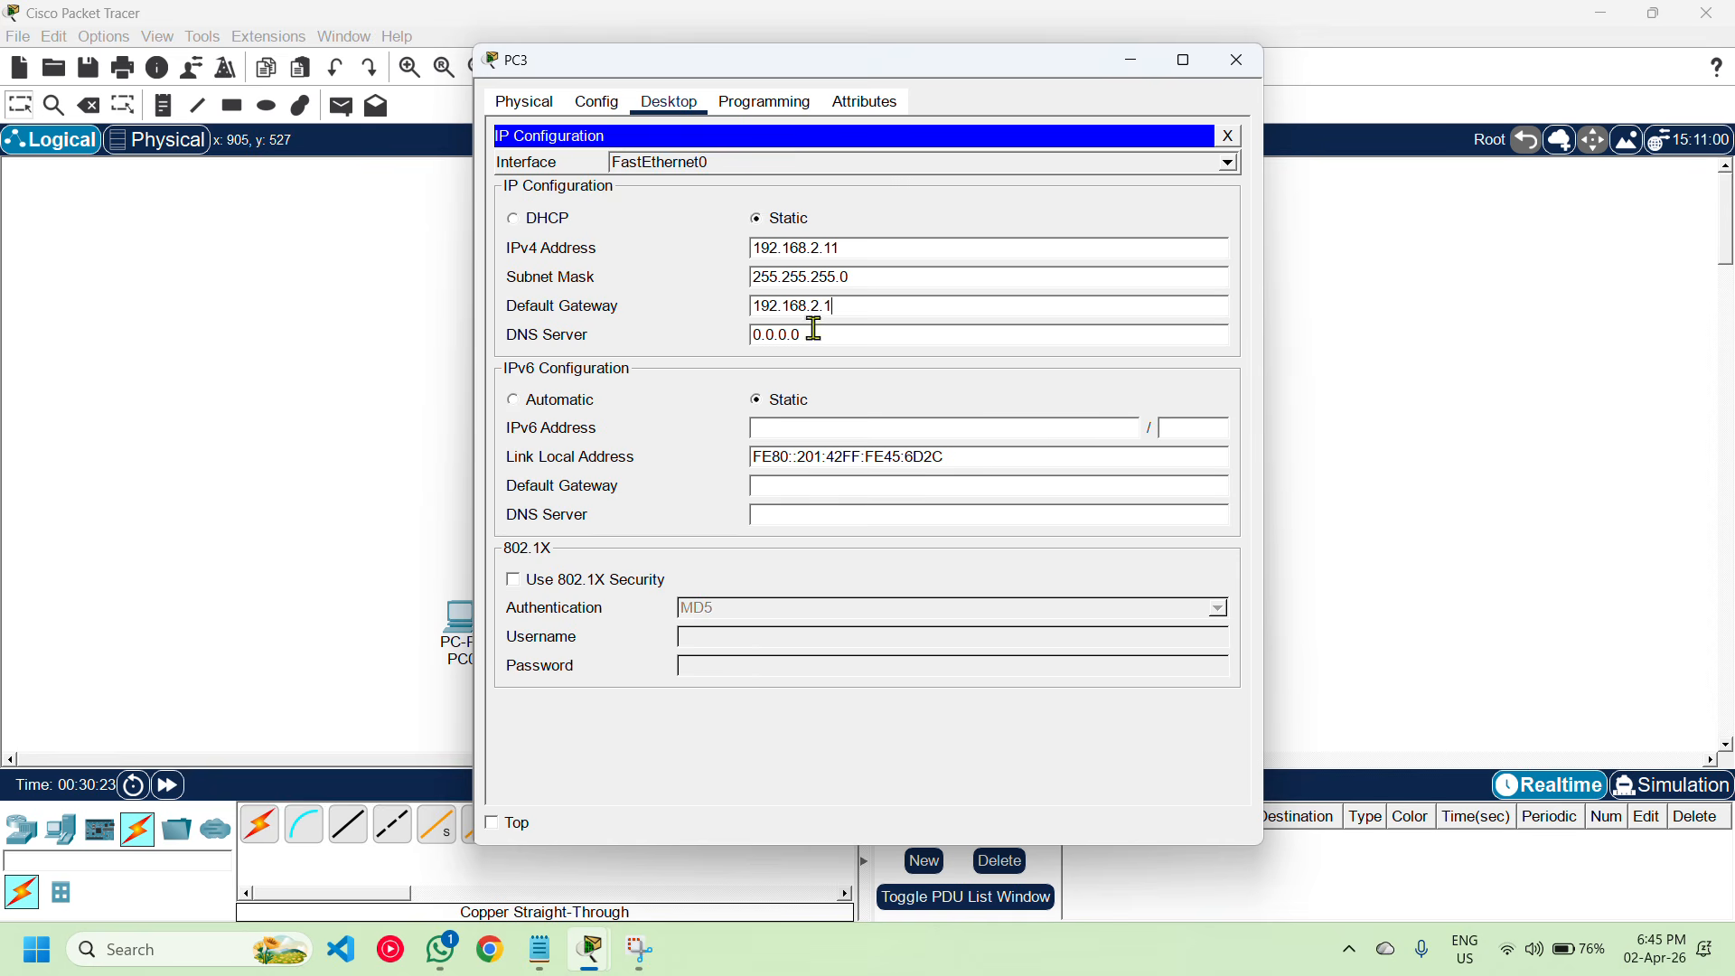
{"action": "left_click", "coordinate": [1237, 61]}
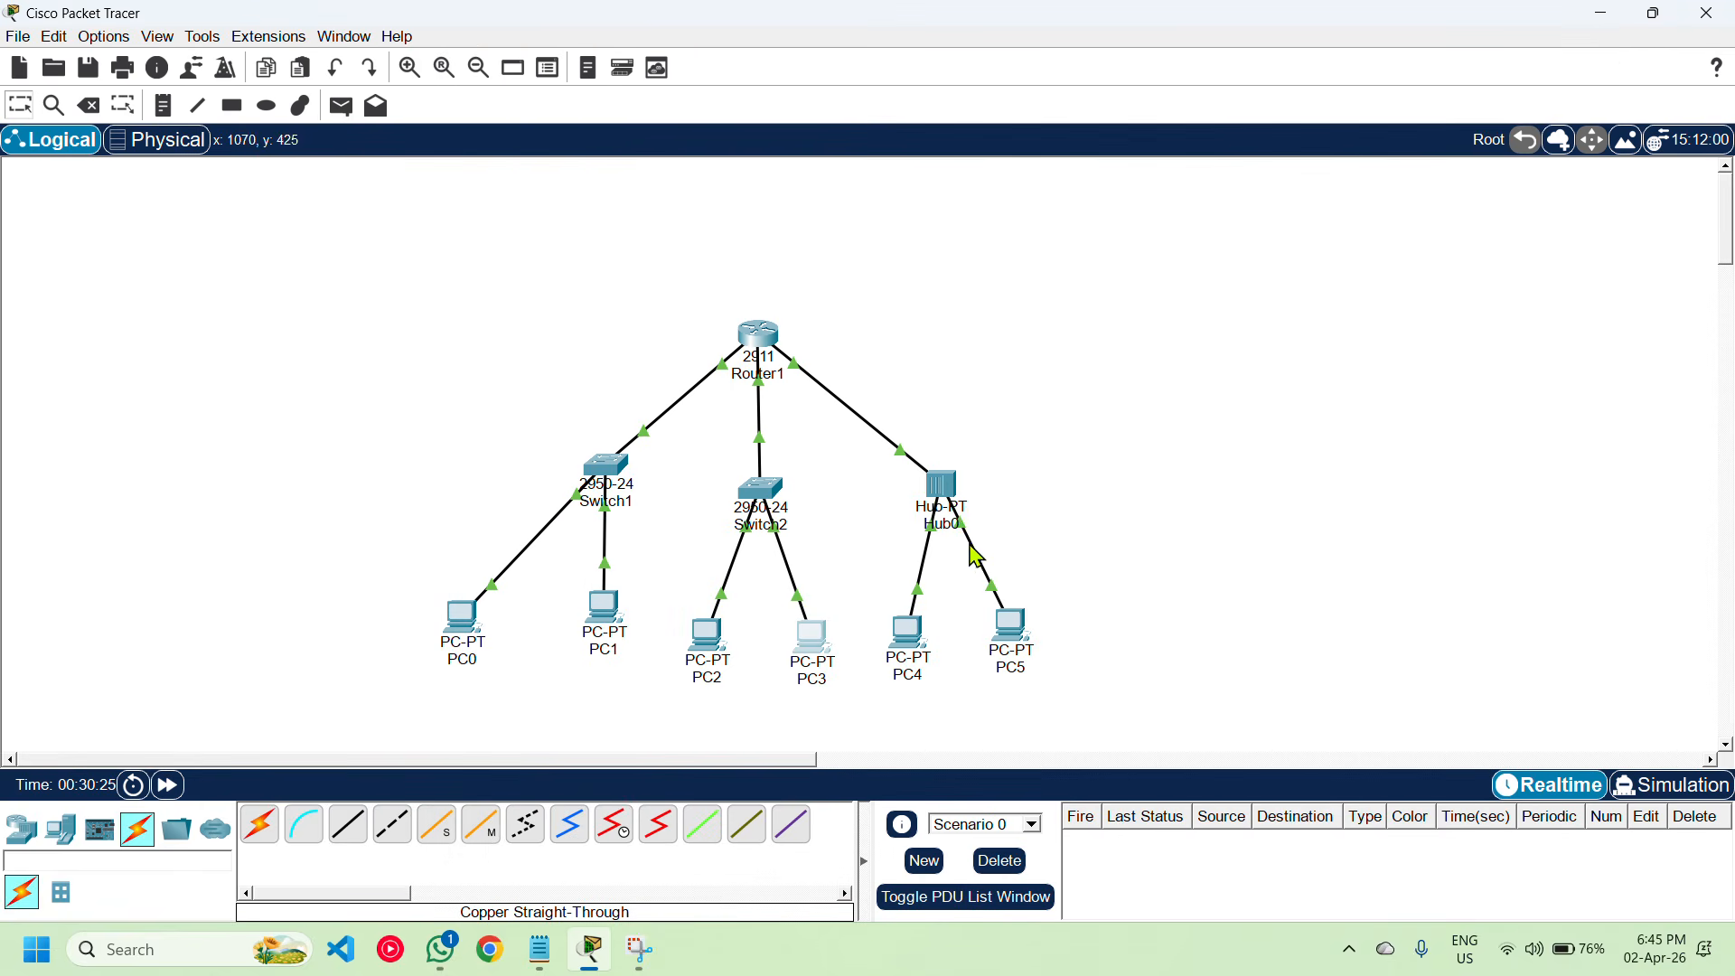
Open the IP configuration settings of PC4
{"action": "left_click", "coordinate": [908, 631]}
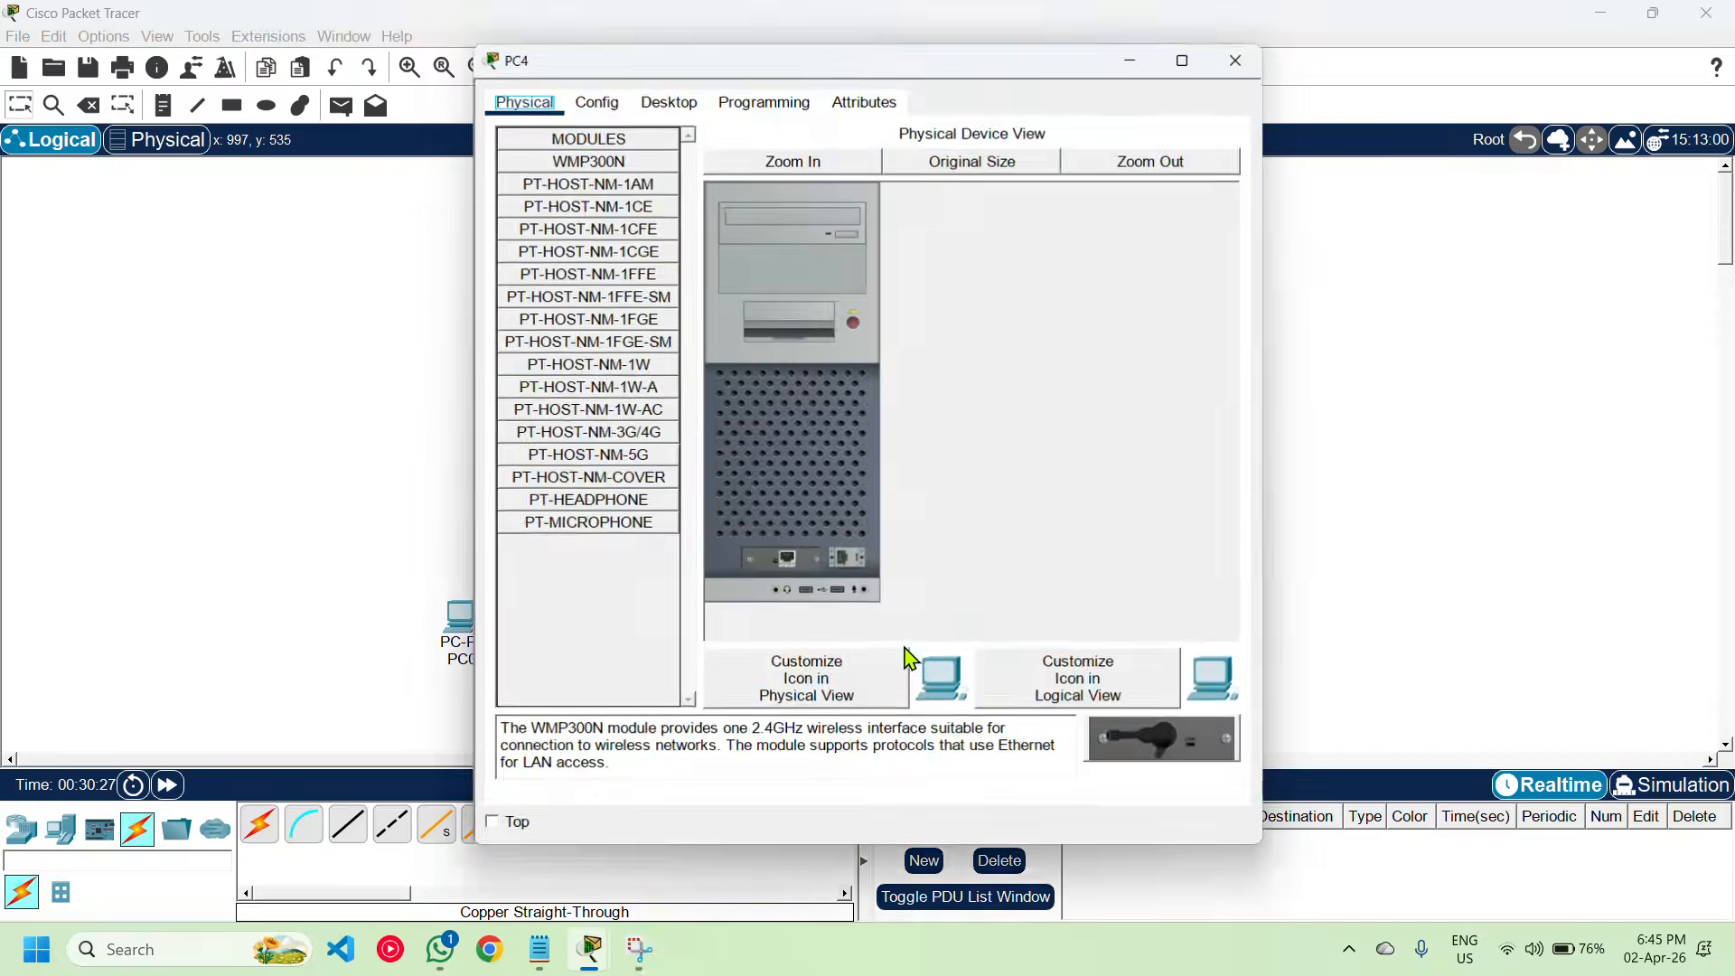
{"action": "left_click", "coordinate": [670, 102]}
{"action": "left_click", "coordinate": [571, 177]}
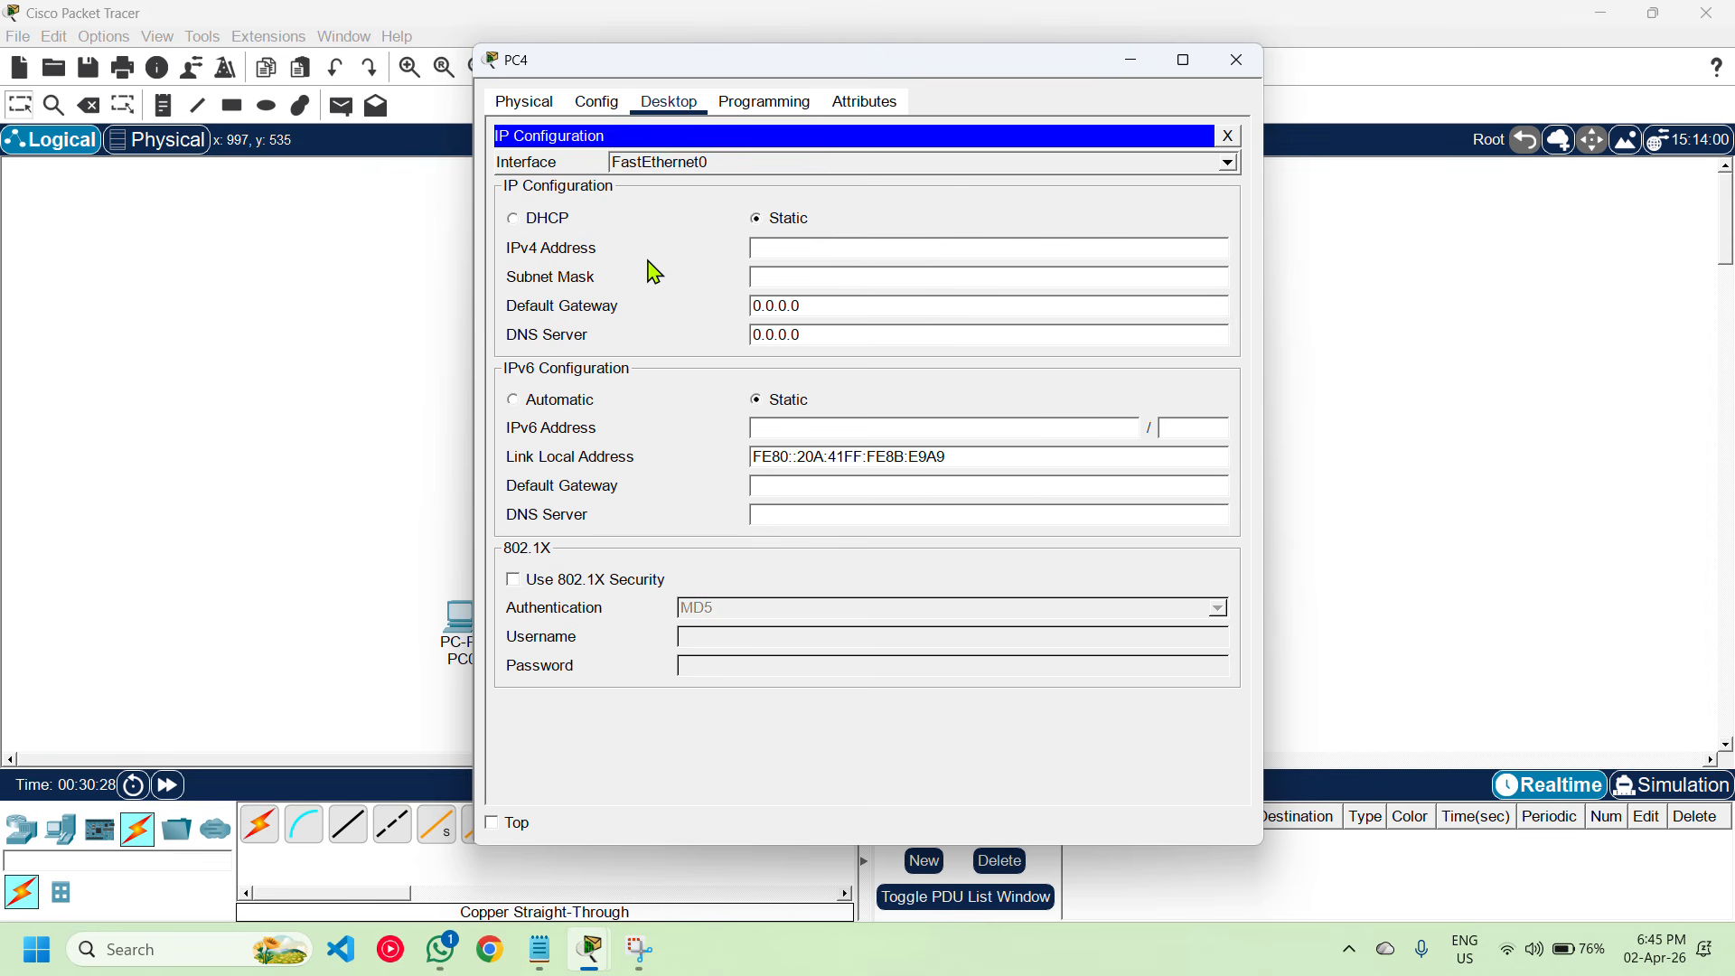
{"action": "left_click", "coordinate": [800, 256]}
{"action": "type", "text": "192.168.3"}
{"action": "left_click_drag", "start_coordinate": [1089, 75], "coordinate": [639, 144]}
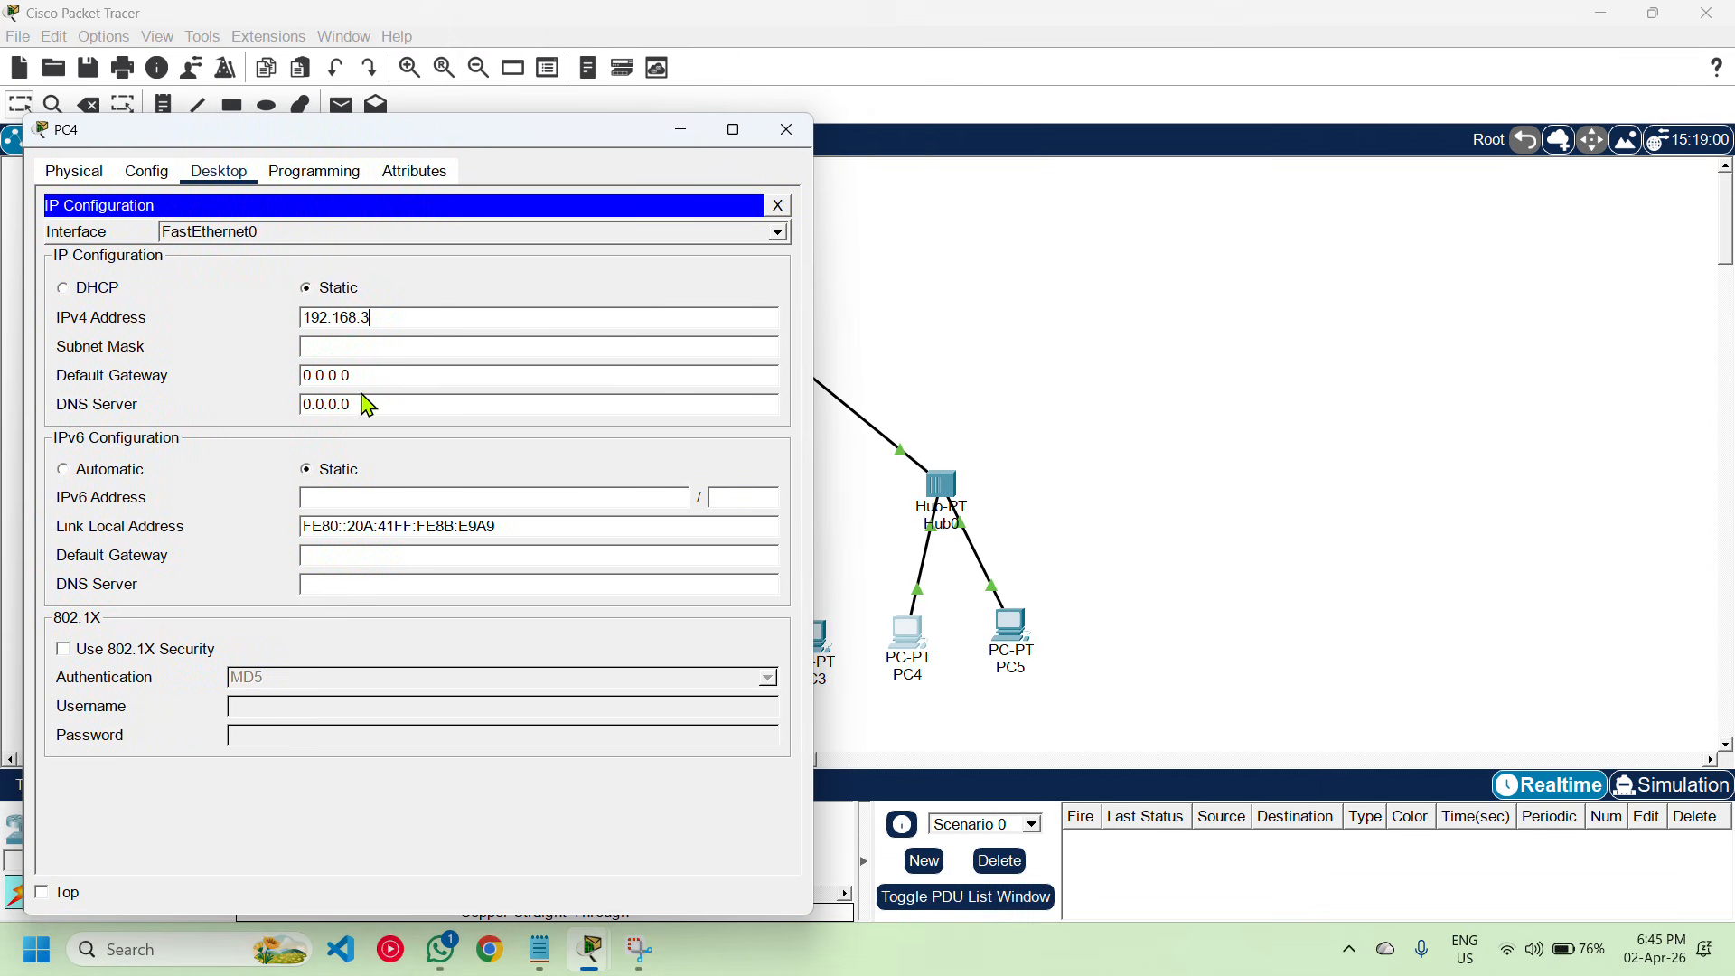
{"action": "left_click", "coordinate": [271, 378]}
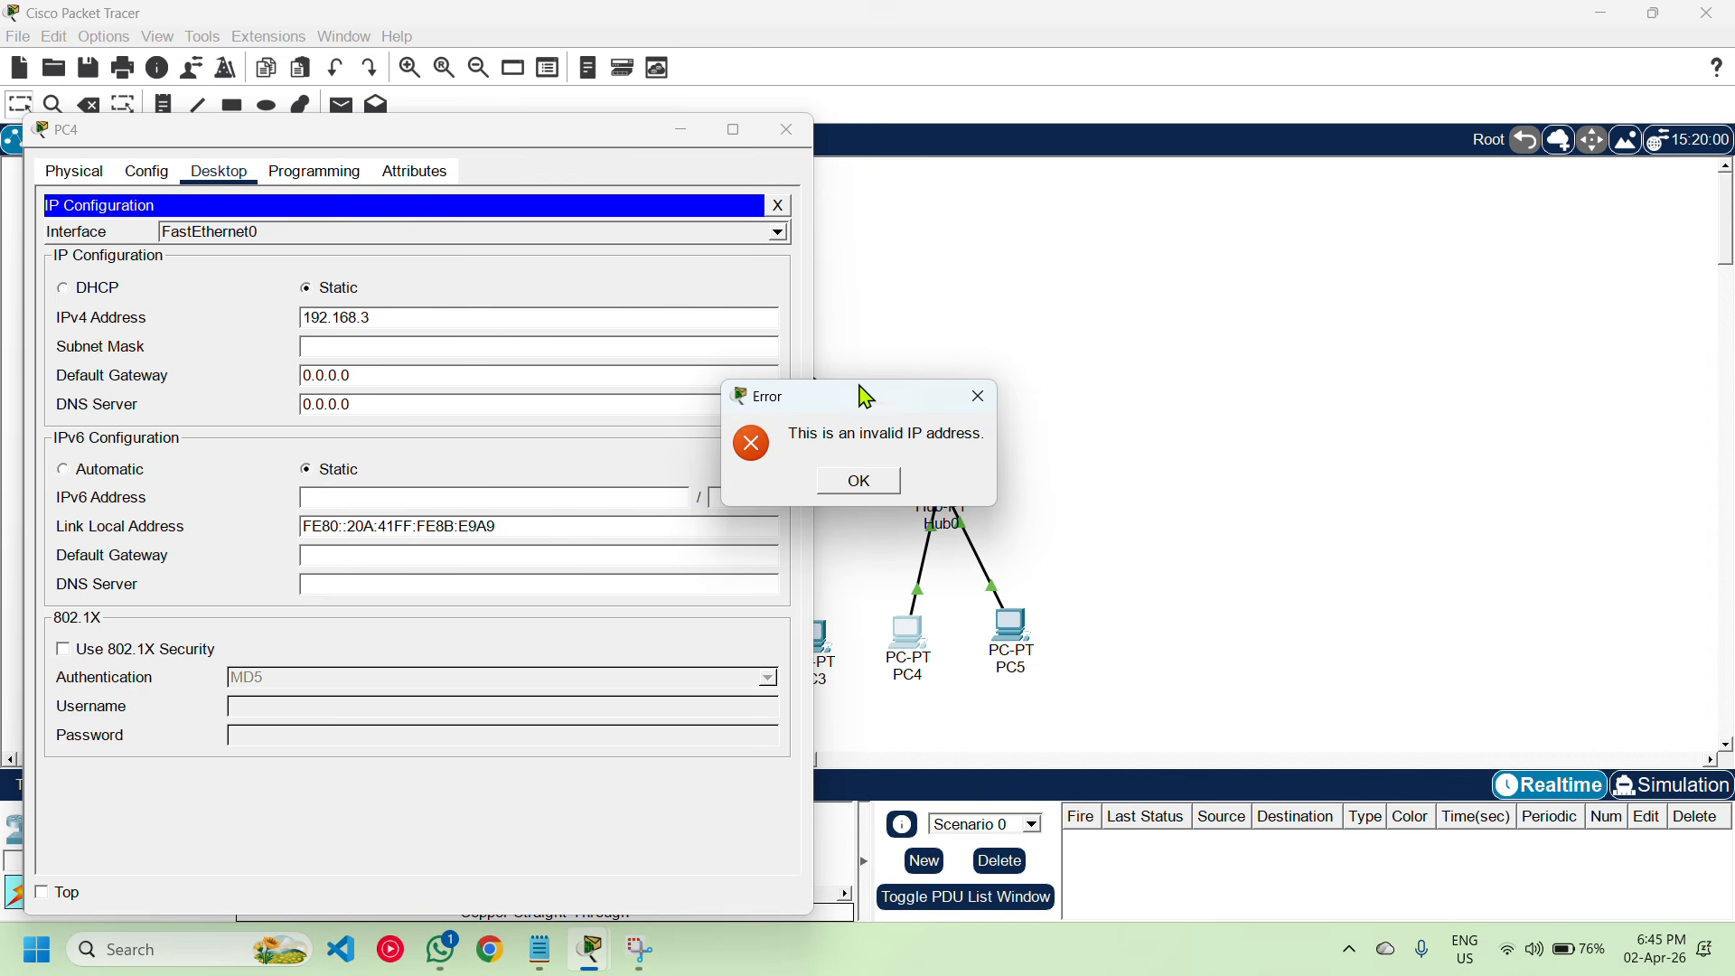
{"action": "left_click", "coordinate": [979, 396]}
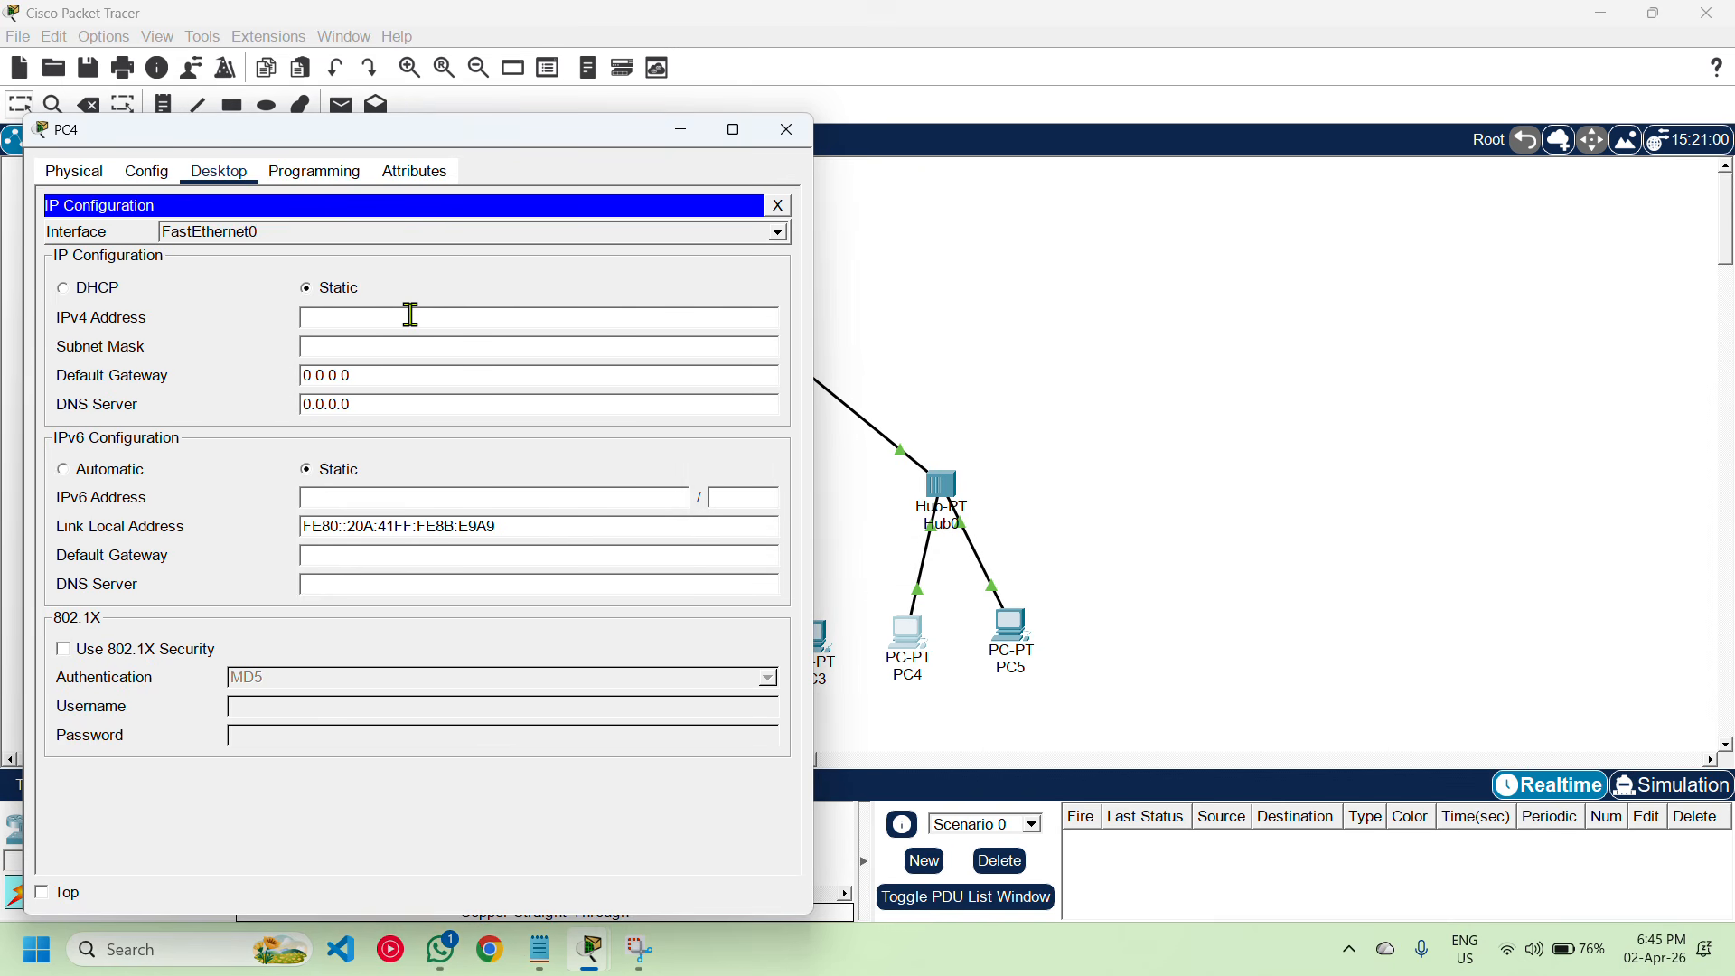
Give PC4 the static IPv4 address 192.168.3.10, subnet mask 255.255.255.0 and default gateway 192.168.3.1
{"action": "left_click", "coordinate": [411, 315]}
{"action": "type", "text": "192.168.3.10"}
{"action": "double_click", "coordinate": [368, 378]}
{"action": "left_click_drag", "start_coordinate": [369, 378], "coordinate": [271, 383]}
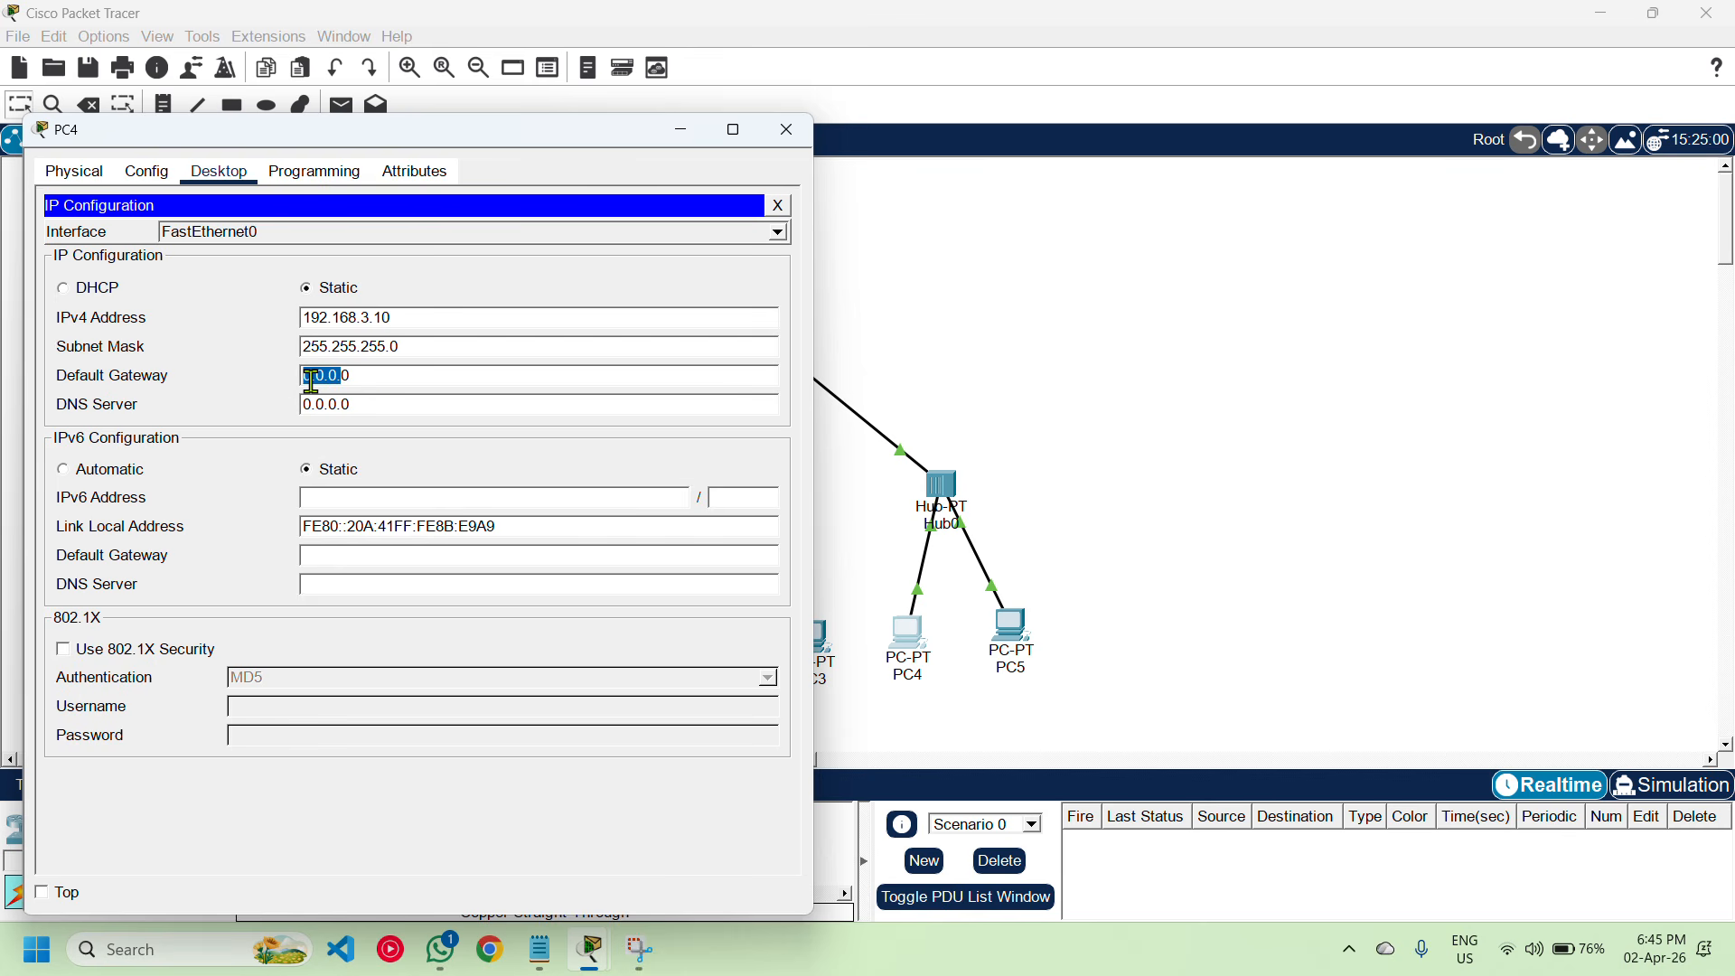
{"action": "type", "text": "192.168.3.1"}
{"action": "left_click", "coordinate": [787, 129]}
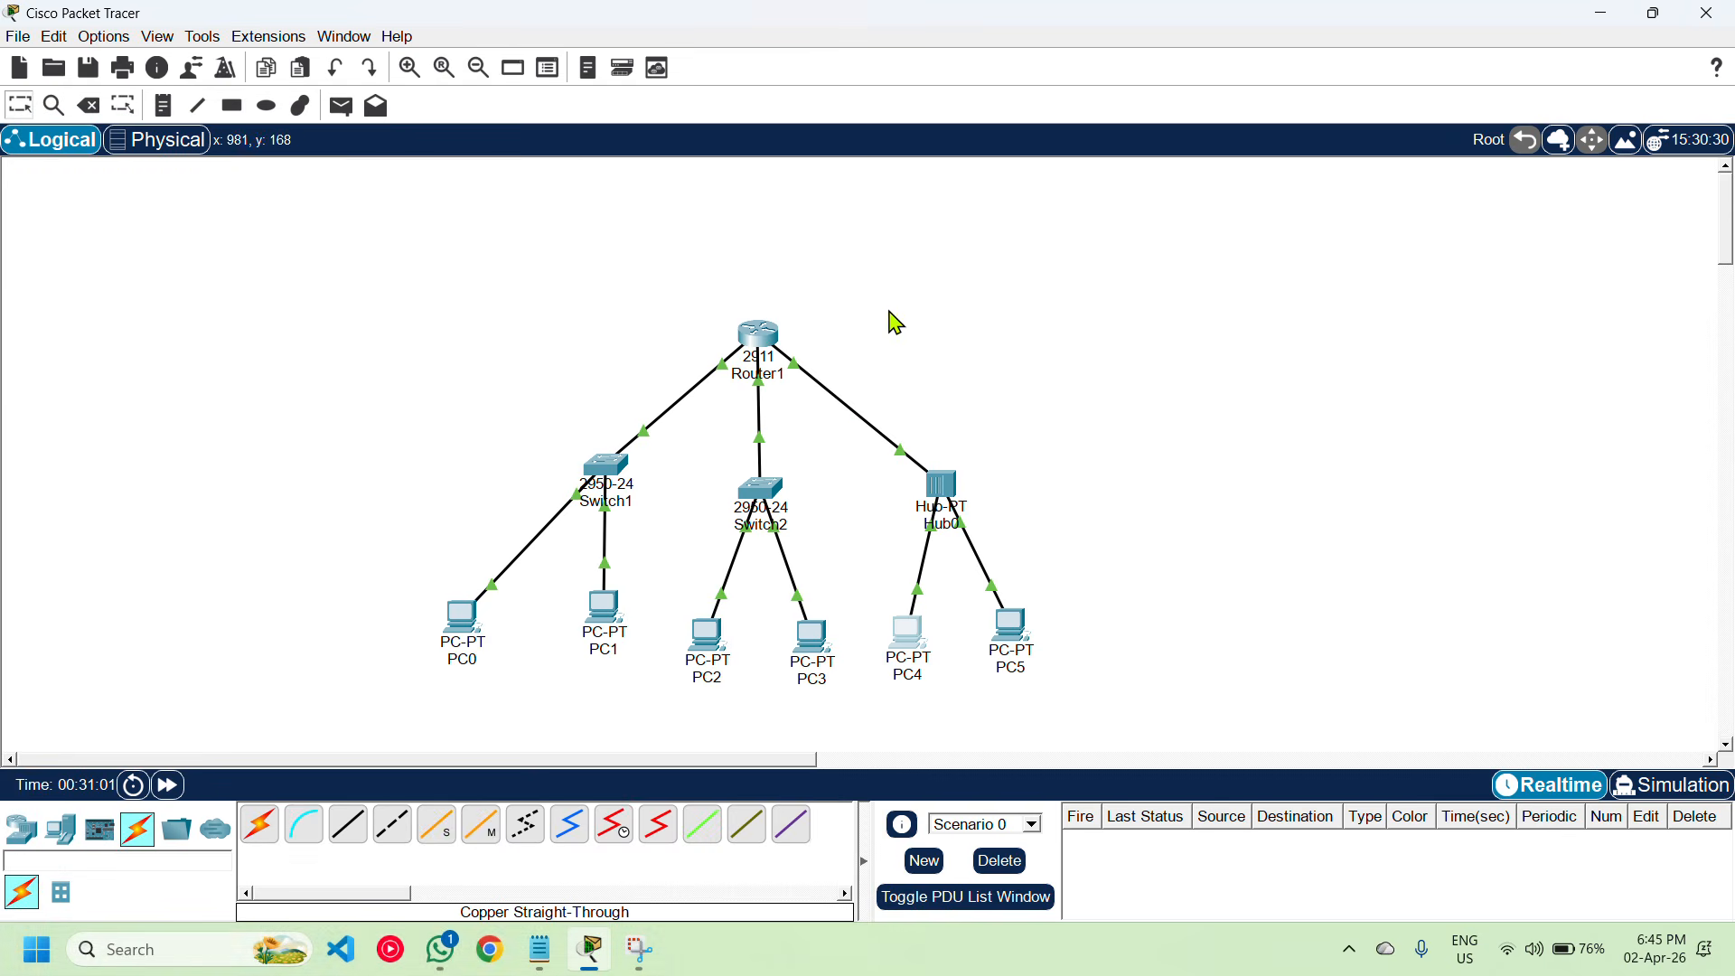
Give PC5 the static IPv4 address 192.168.3.11, subnet mask 255.255.255.0 and default gateway 192.168.3.1
{"action": "left_click", "coordinate": [1014, 630]}
{"action": "left_click", "coordinate": [624, 111]}
{"action": "left_click", "coordinate": [673, 105]}
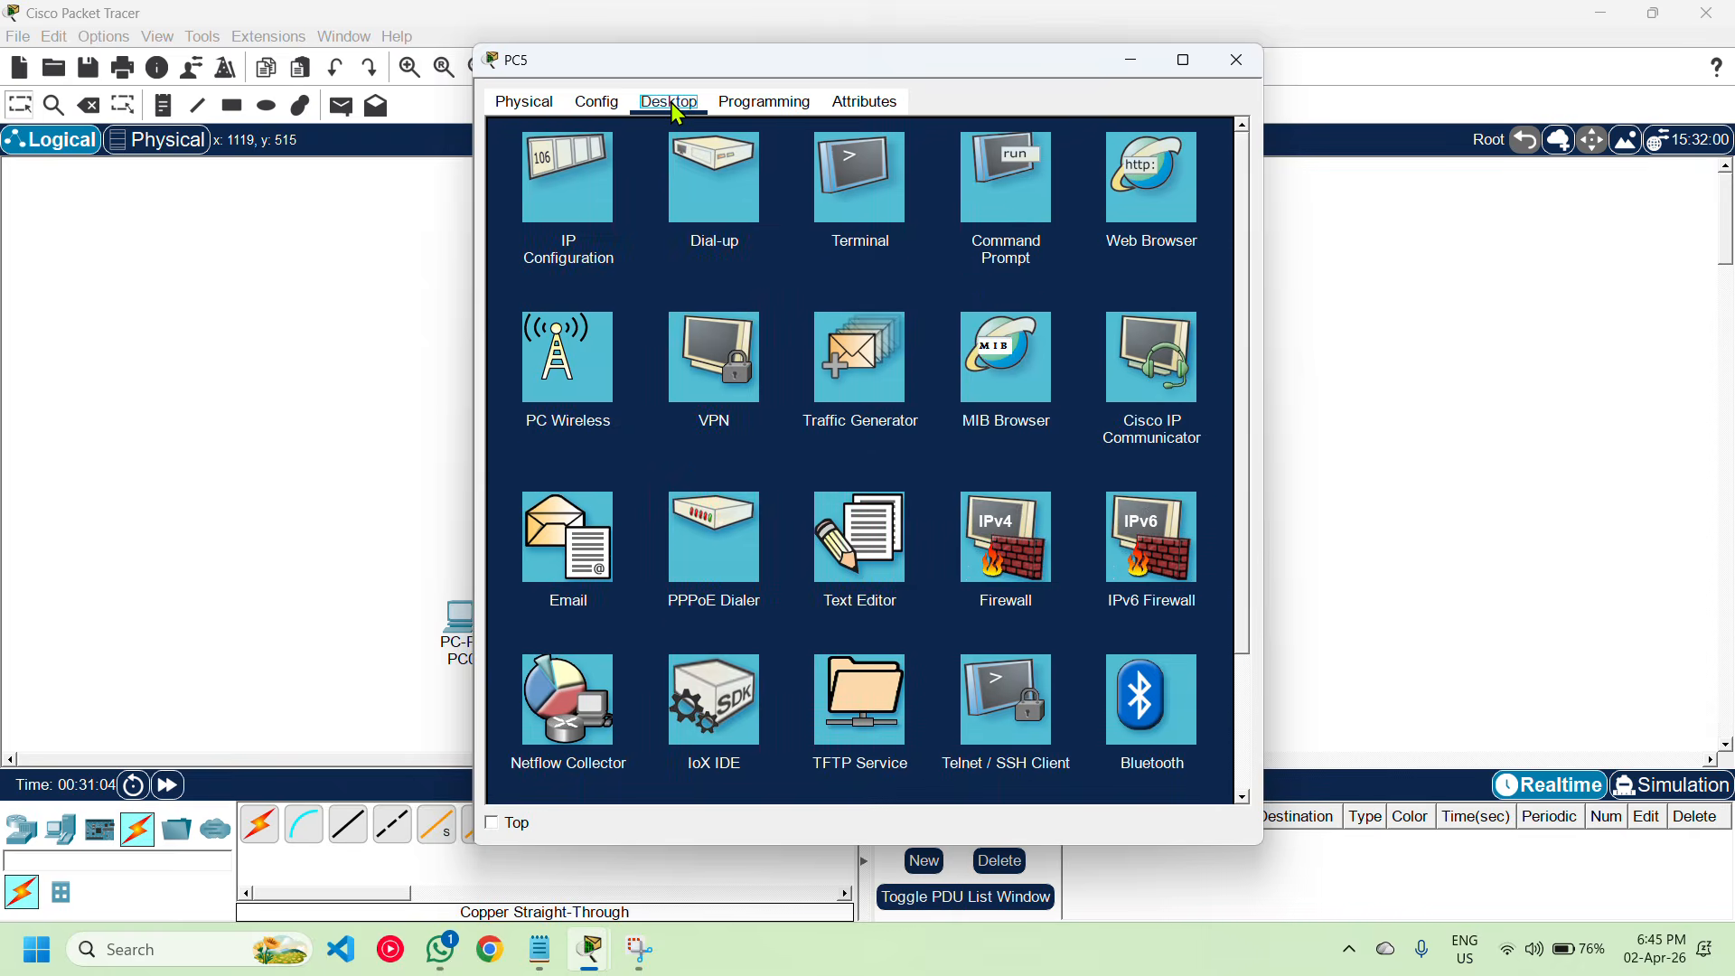
{"action": "left_click", "coordinate": [561, 203]}
{"action": "left_click", "coordinate": [784, 251]}
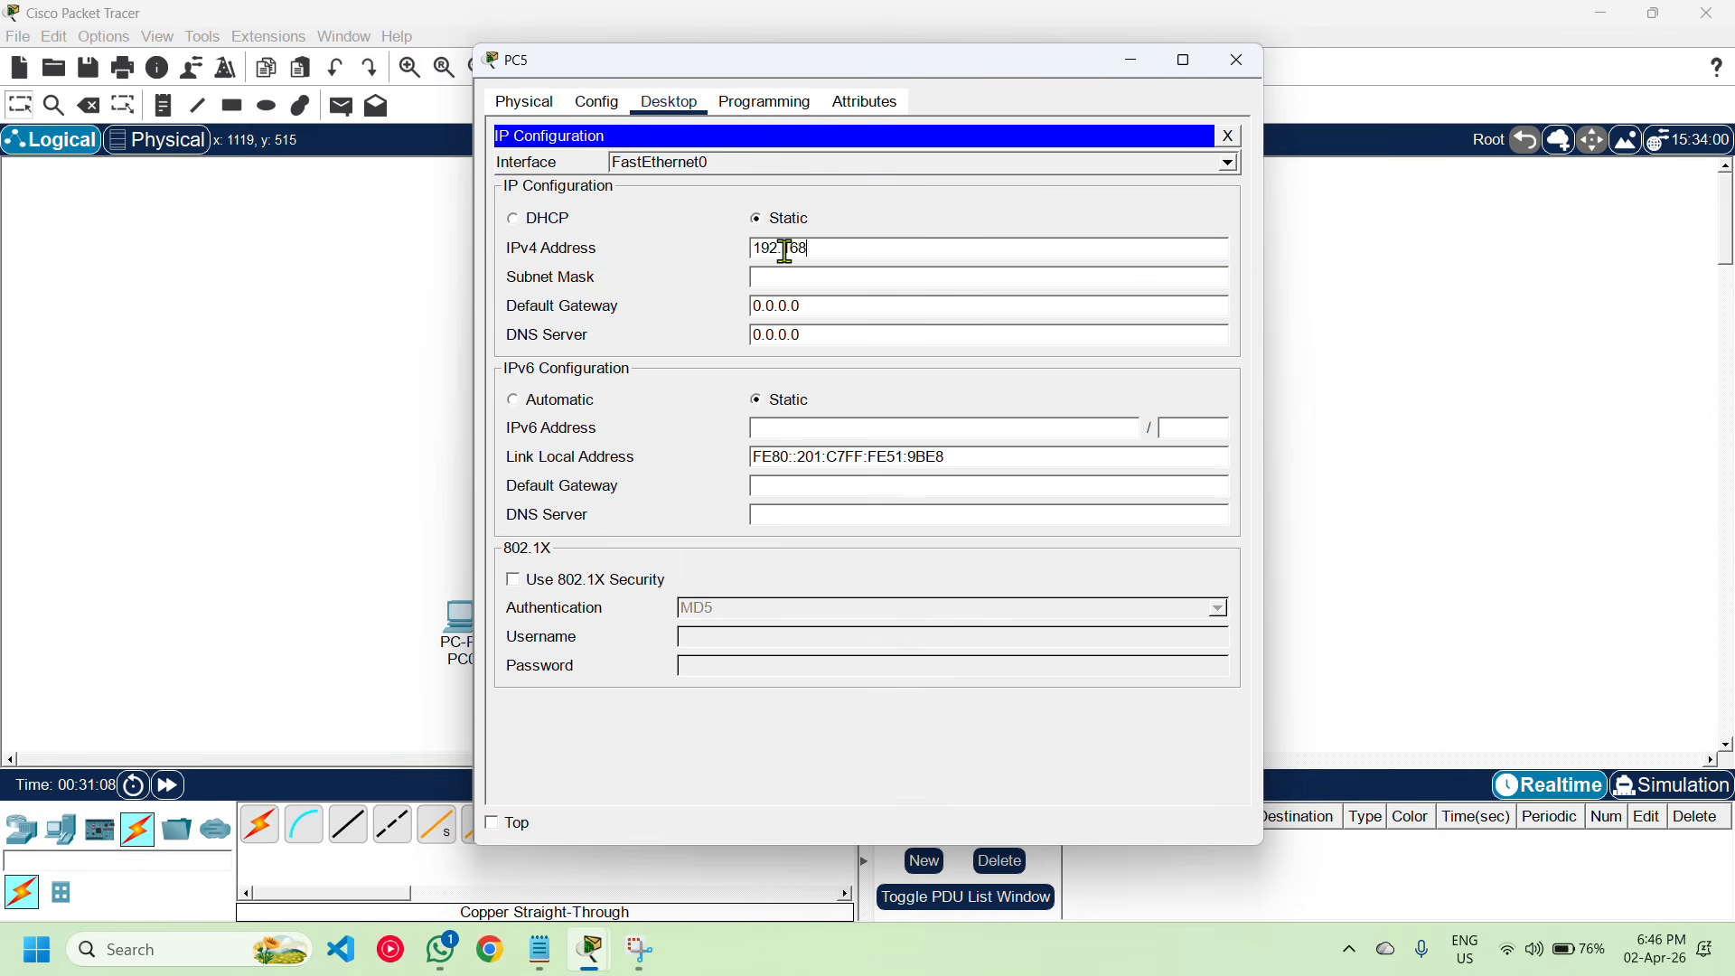
{"action": "type", "text": "192.168.3.11"}
{"action": "double_click", "coordinate": [812, 307]}
{"action": "left_click_drag", "start_coordinate": [812, 307], "coordinate": [739, 308]}
{"action": "key", "text": "BackSpace"}
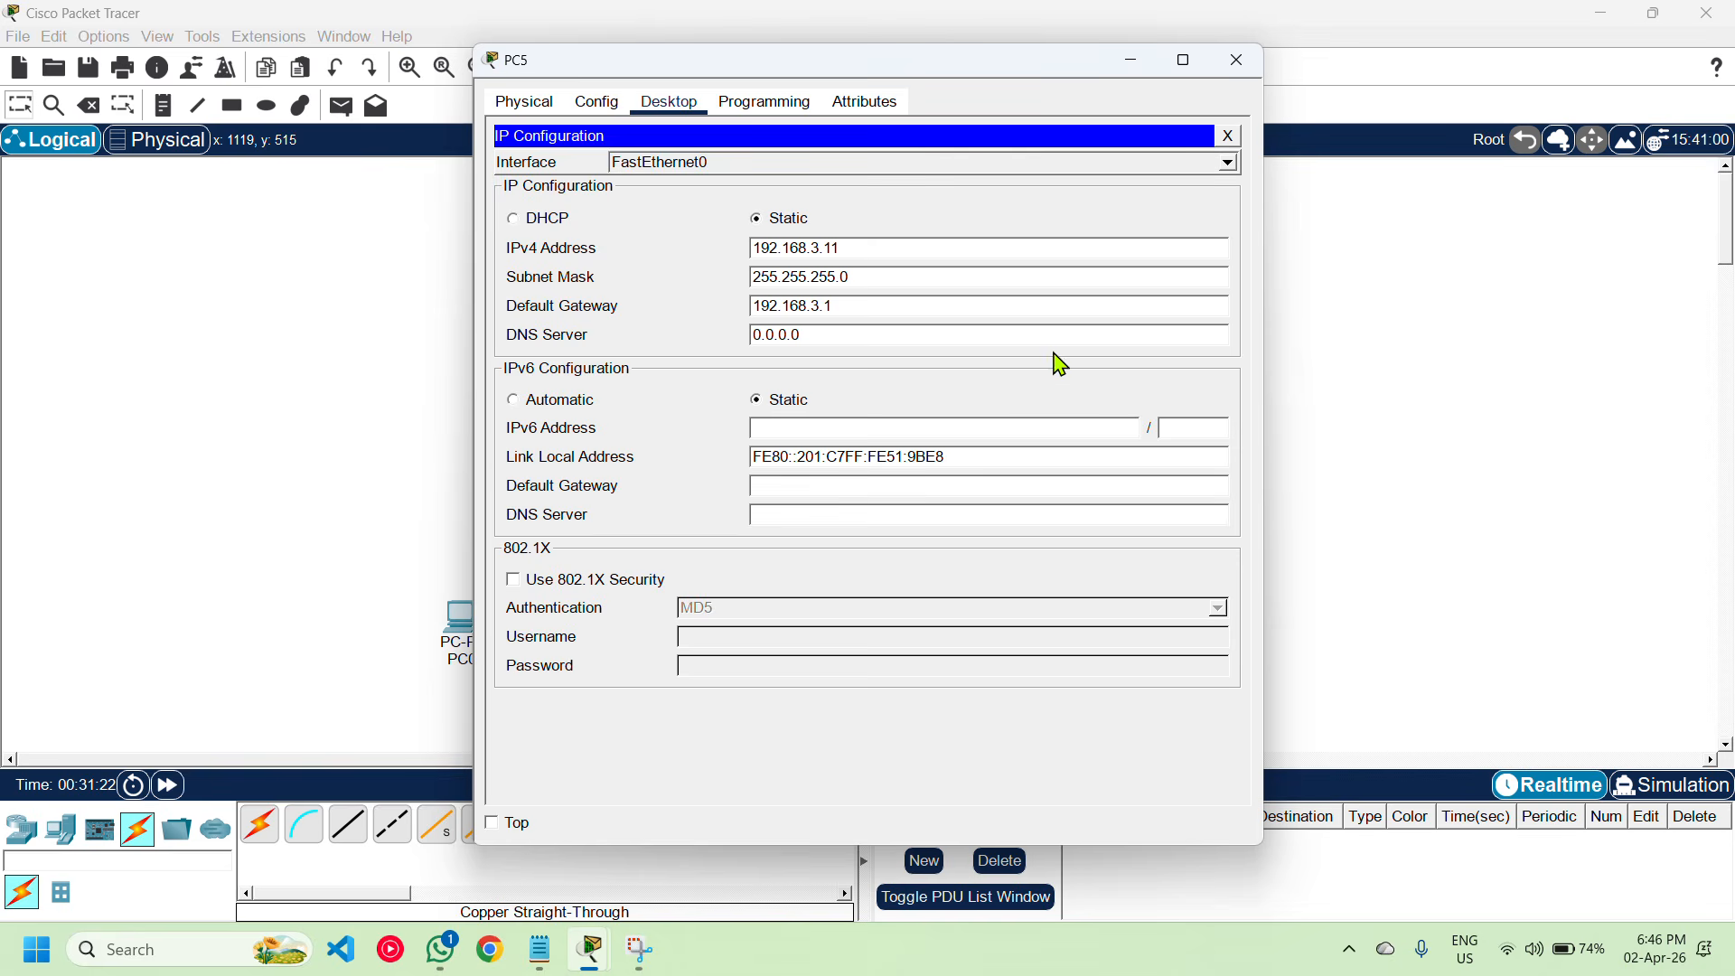
{"action": "left_click", "coordinate": [1237, 60]}
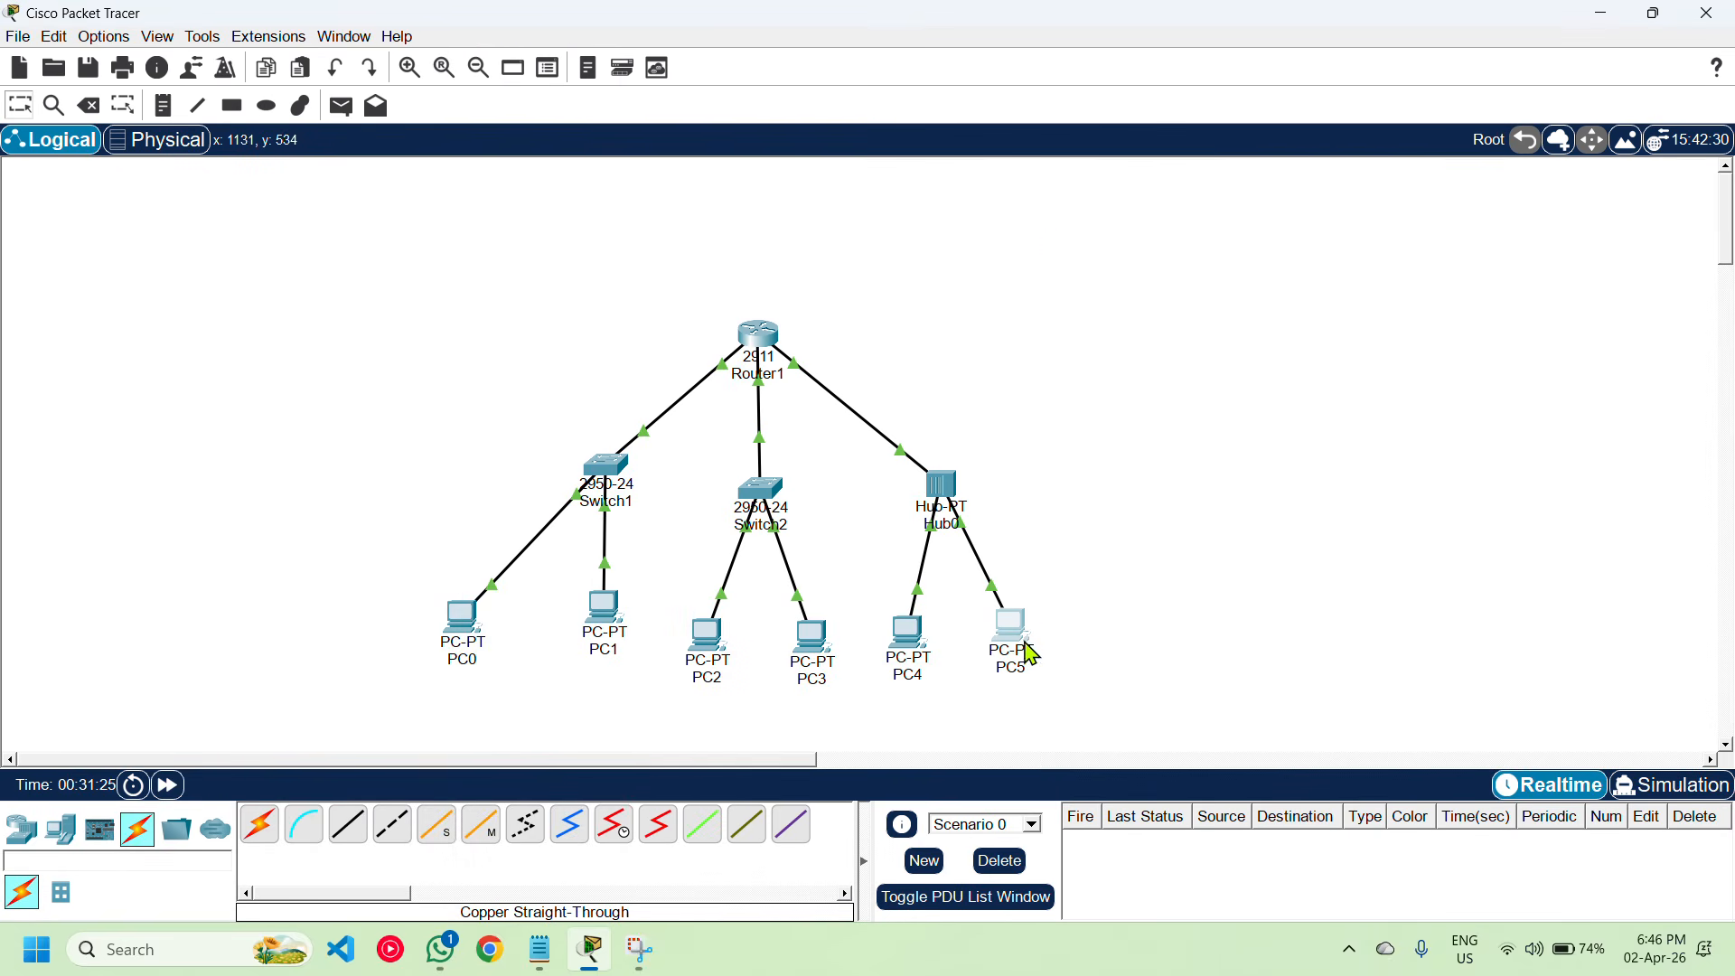
Test connectivity from PC0 to PC5 by running ping 192.168.3.11 in PC0's command prompt
{"action": "left_click", "coordinate": [465, 616]}
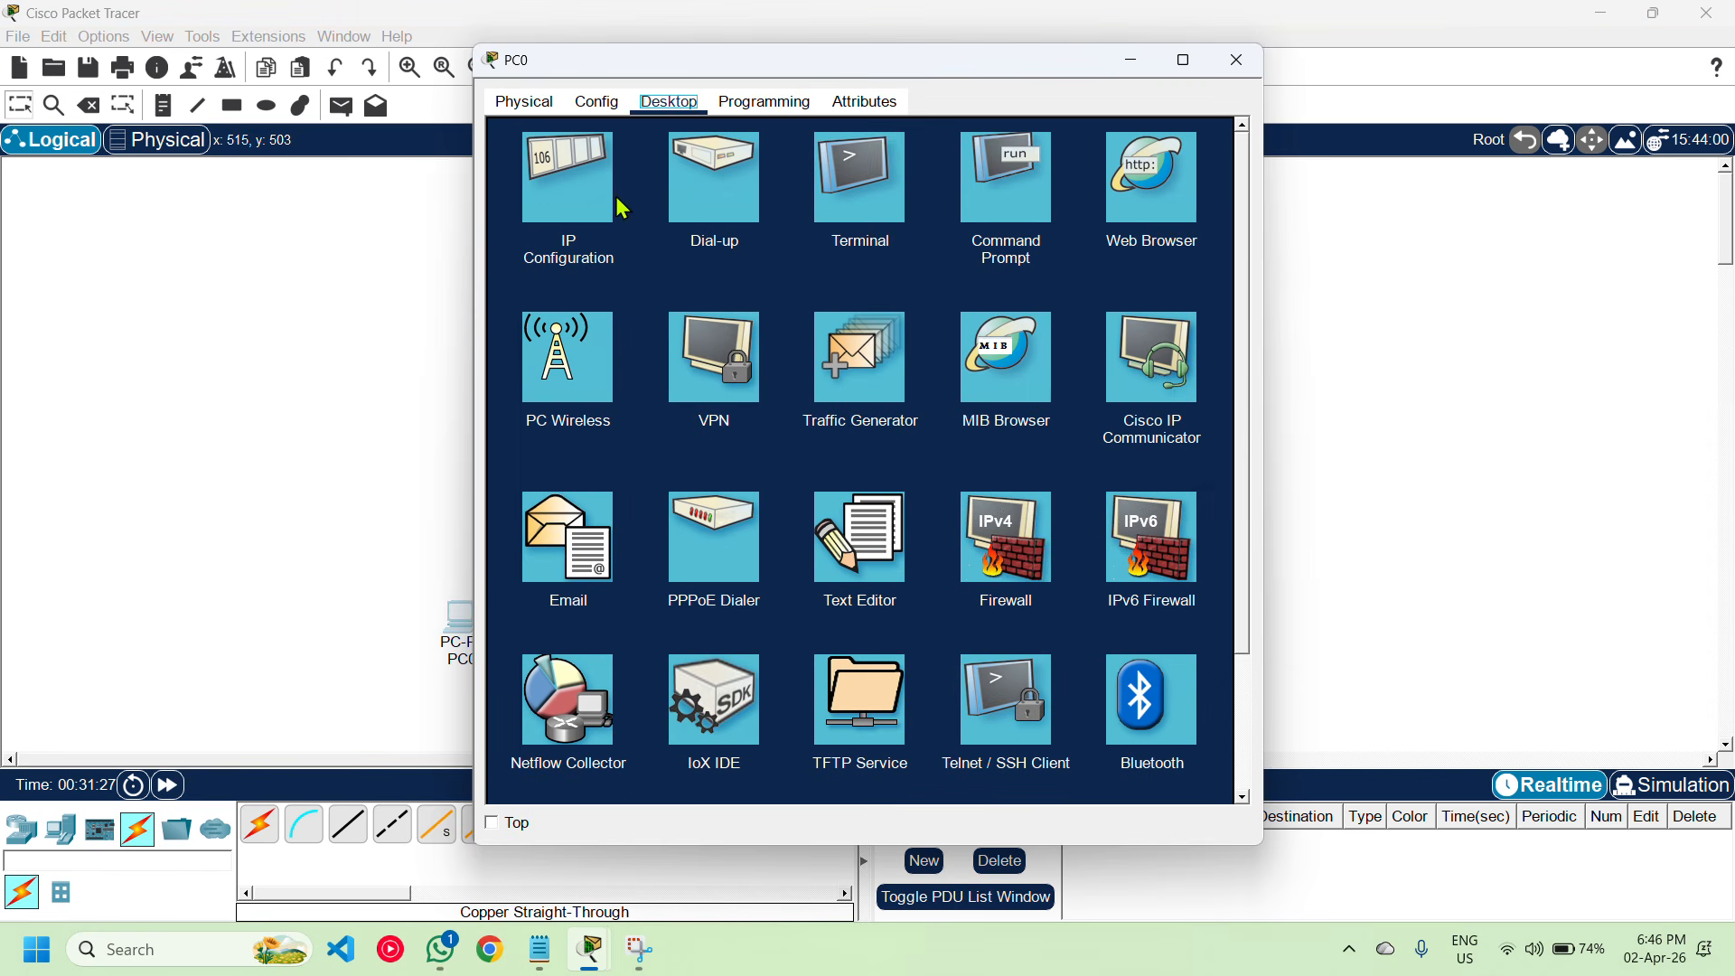
{"action": "left_click", "coordinate": [1011, 197]}
{"action": "left_click", "coordinate": [1010, 197]}
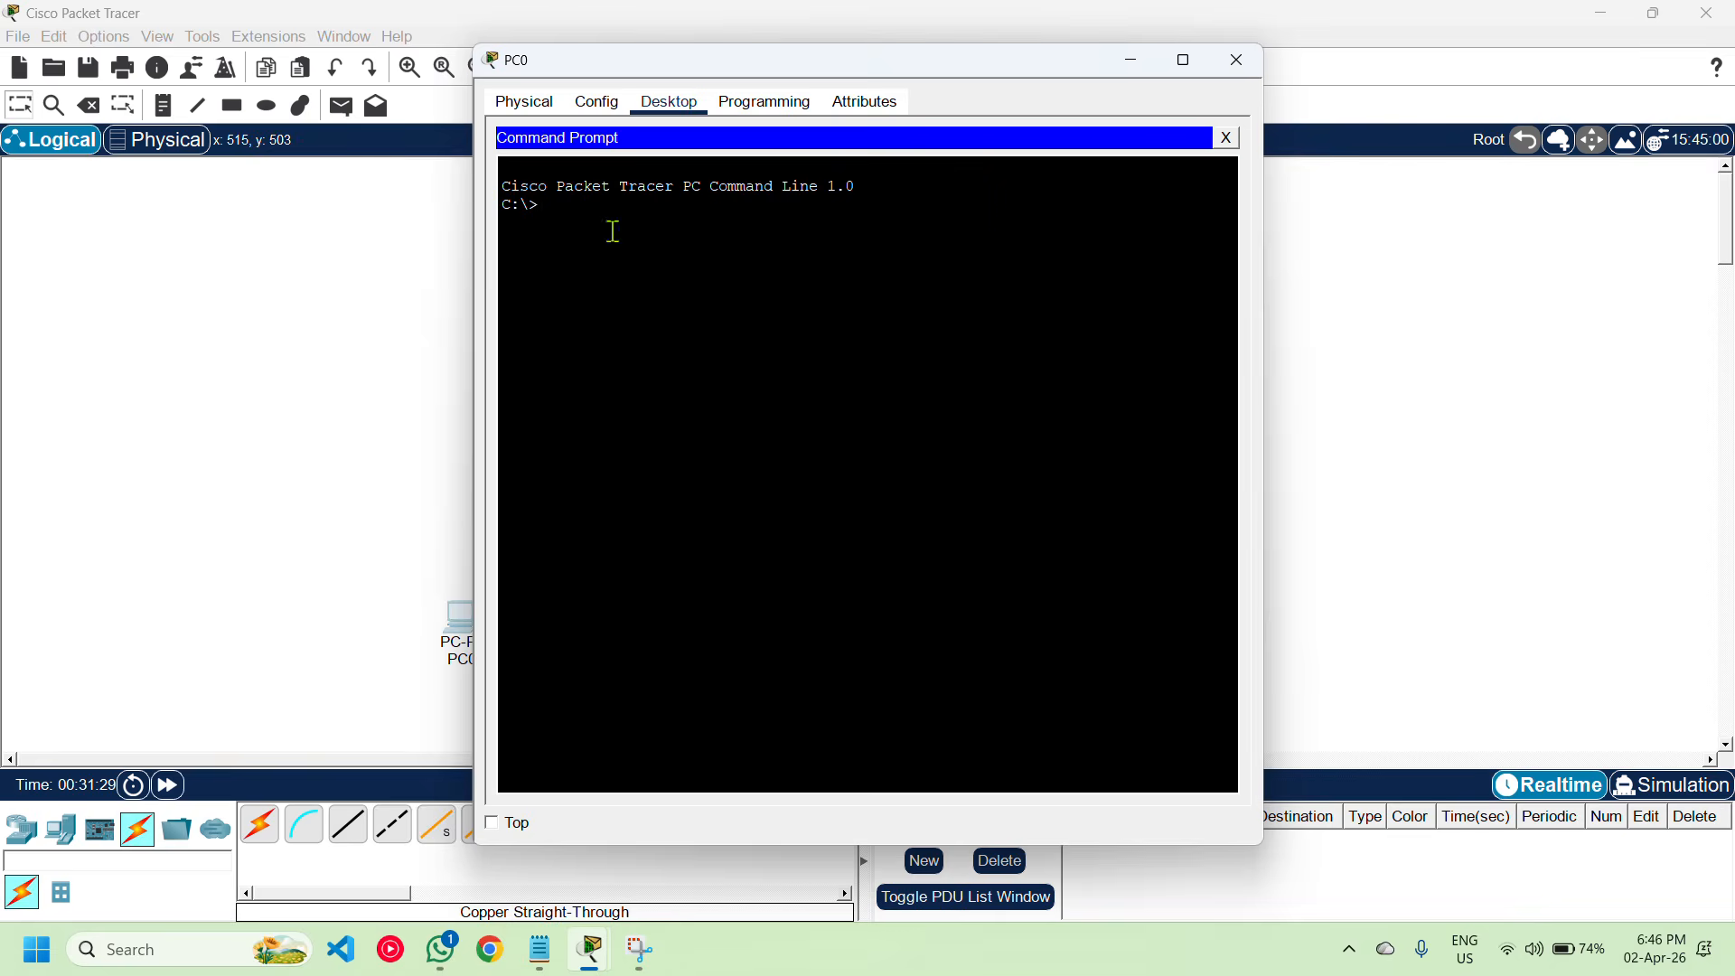
{"action": "type", "text": "ping"}
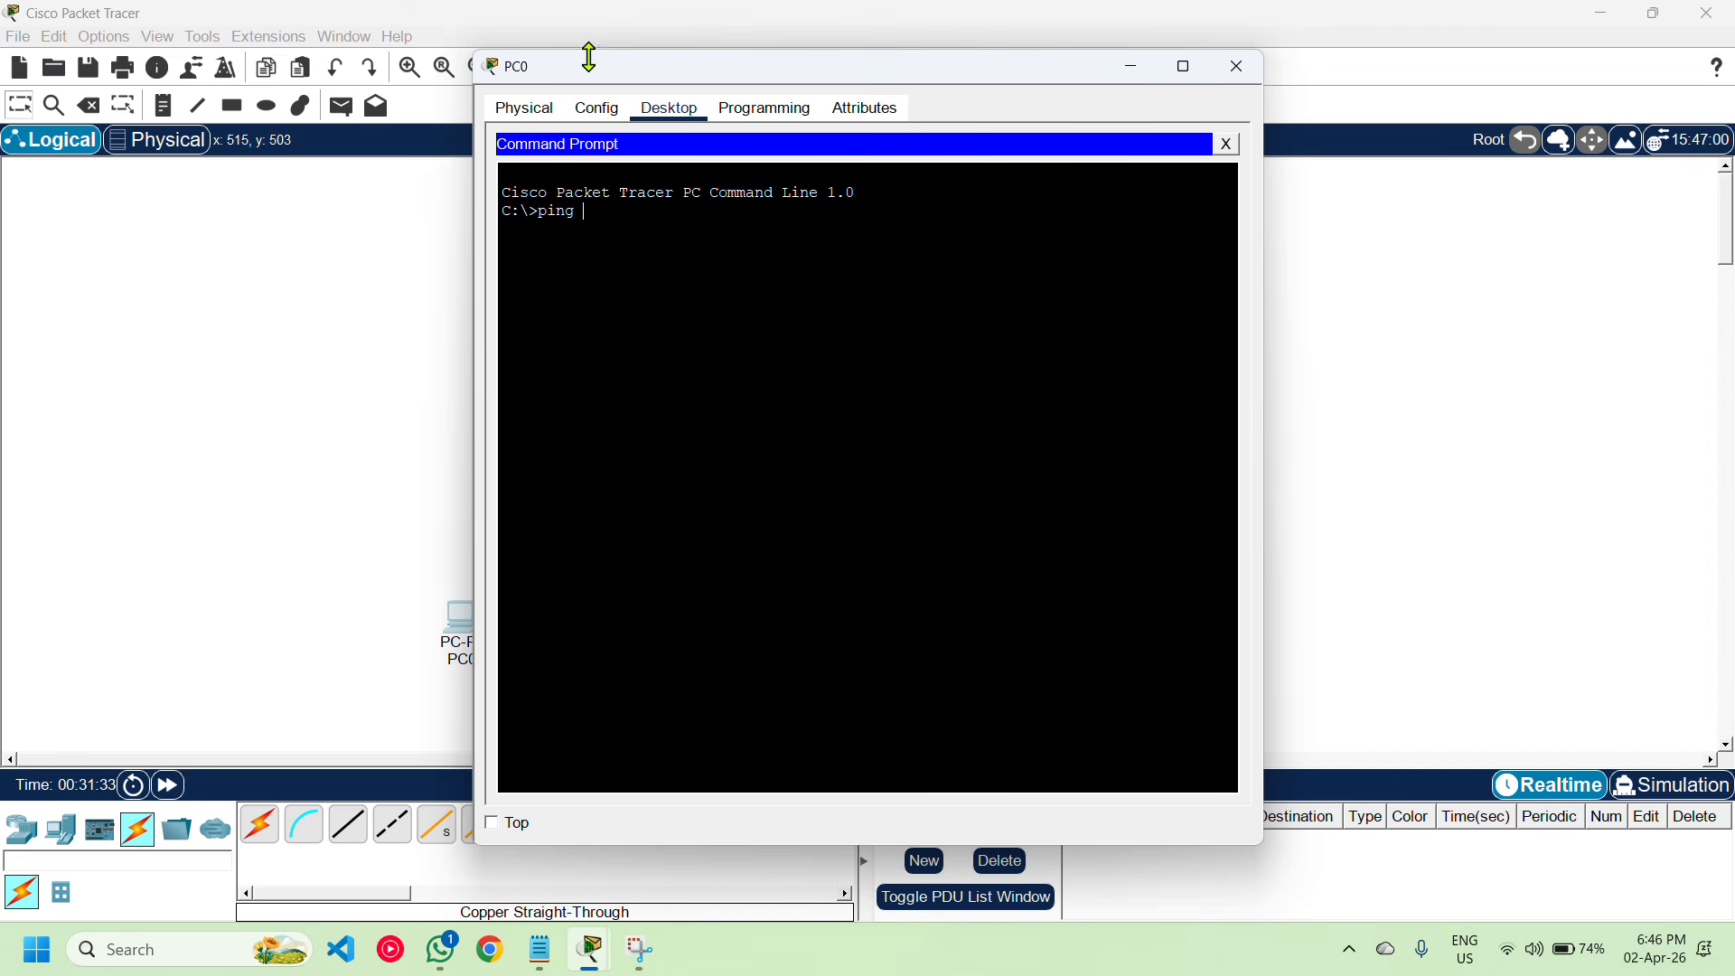
{"action": "left_click_drag", "start_coordinate": [588, 50], "coordinate": [281, 82]}
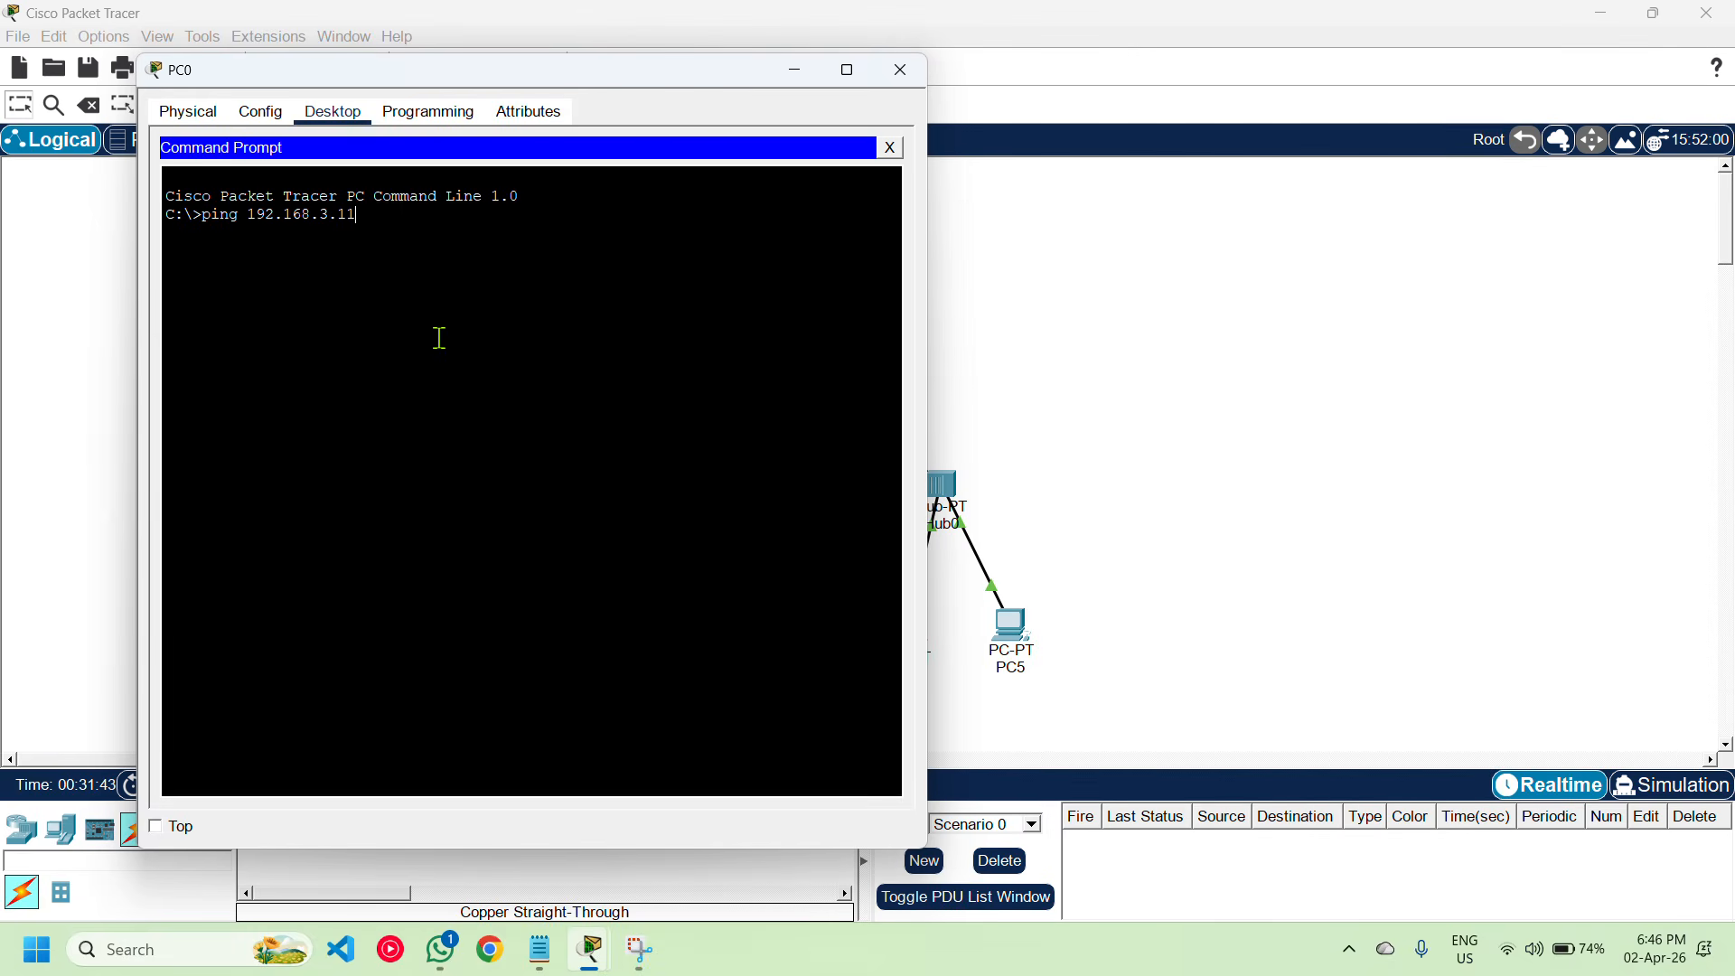
{"action": "key", "text": "Return"}
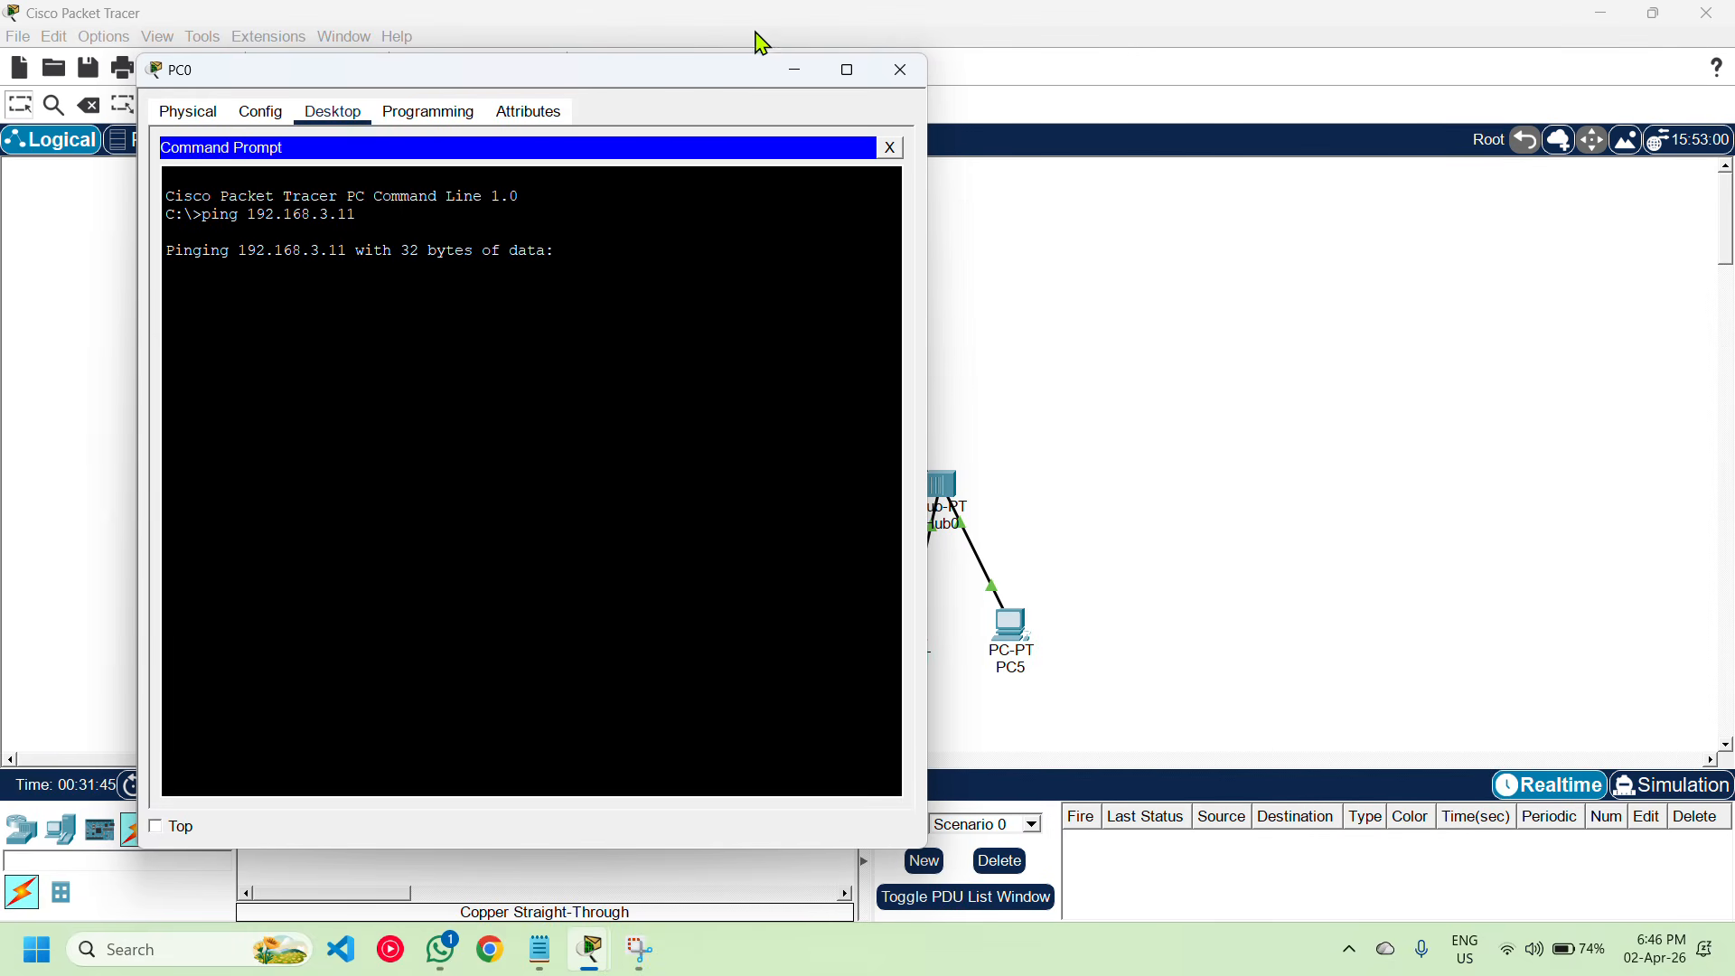
{"action": "left_click", "coordinate": [753, 36]}
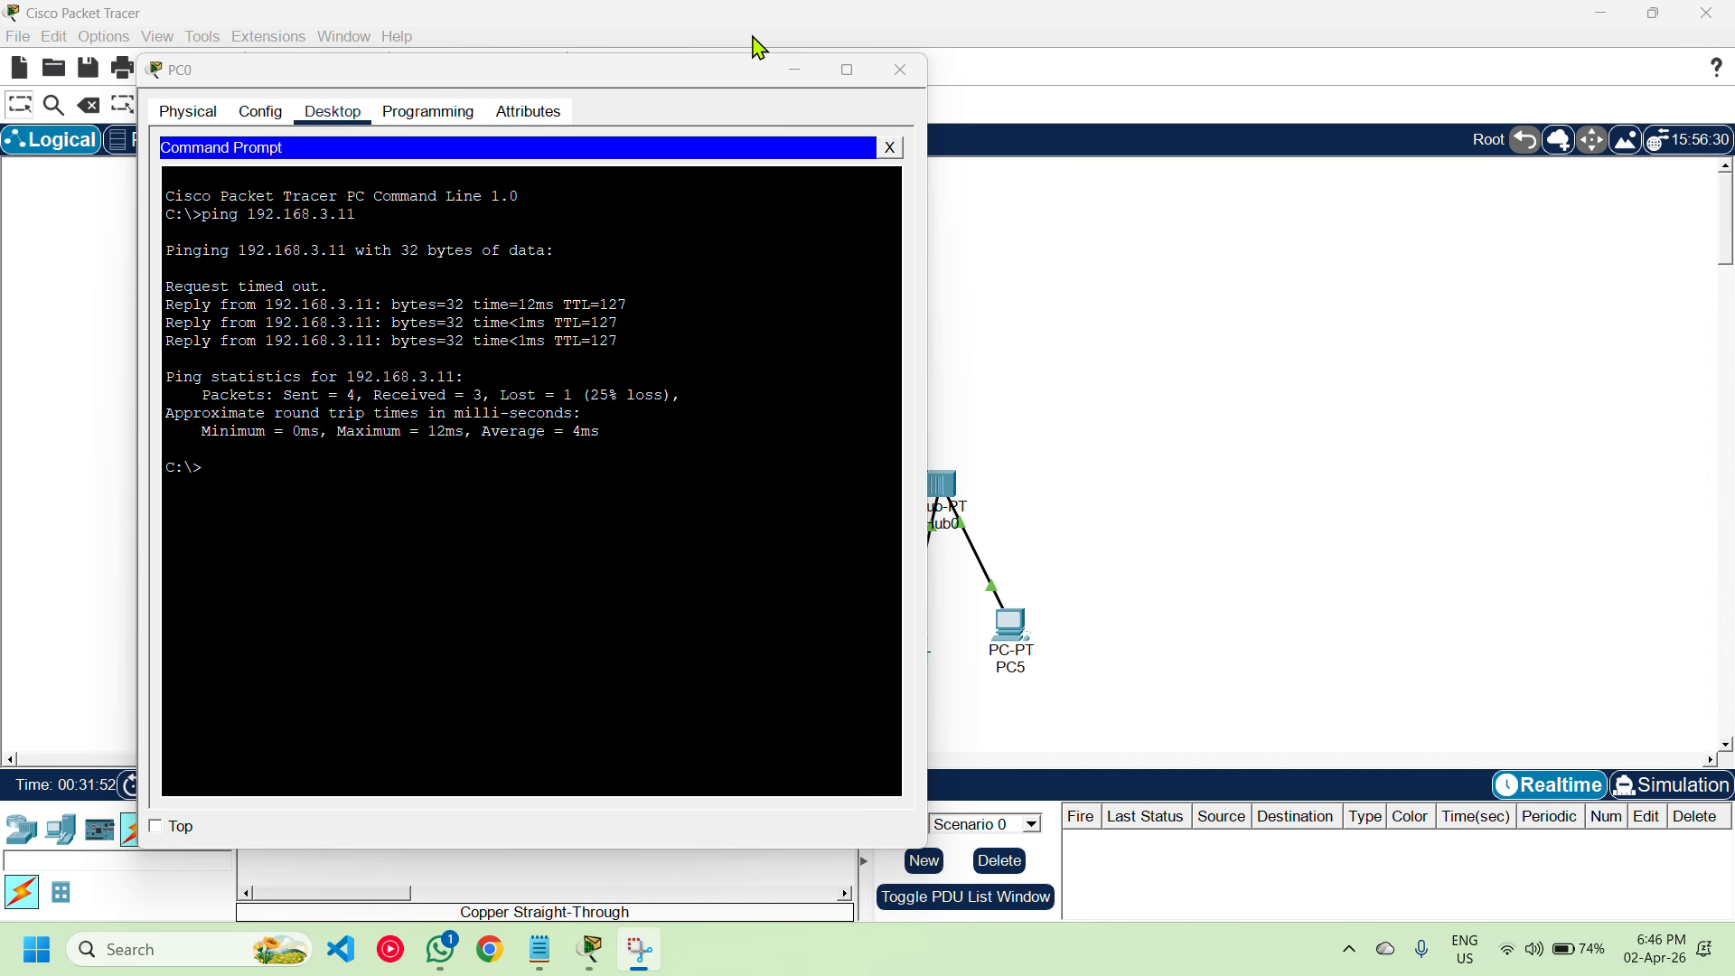